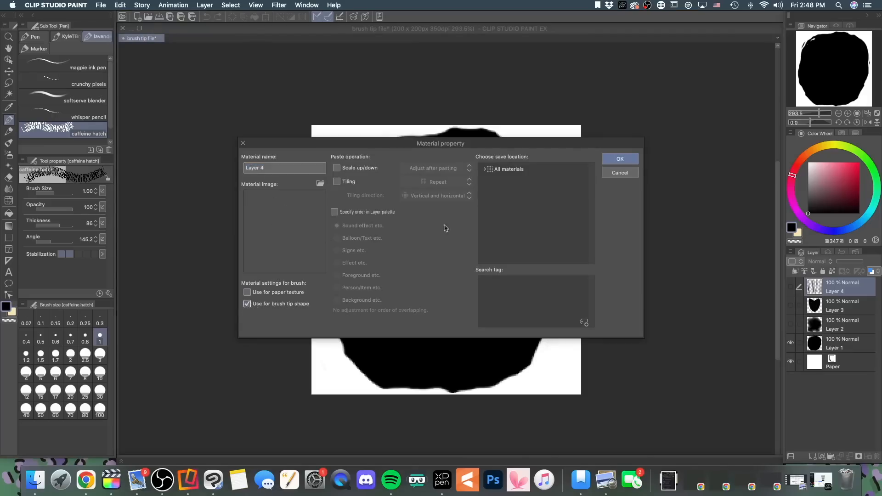
# - Choose the Brush folder under Image material as the save location for the brush tip material and add a search tag
pyautogui.click(510, 171)
pyautogui.click(483, 171)
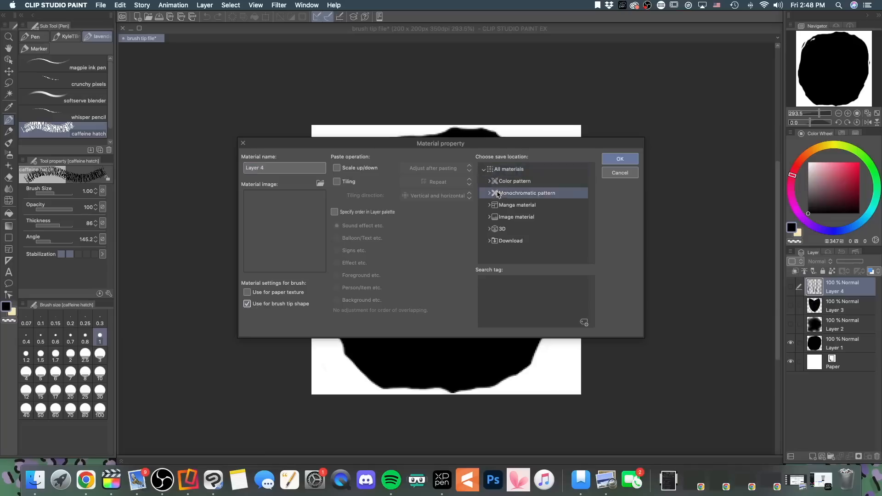
pyautogui.click(486, 217)
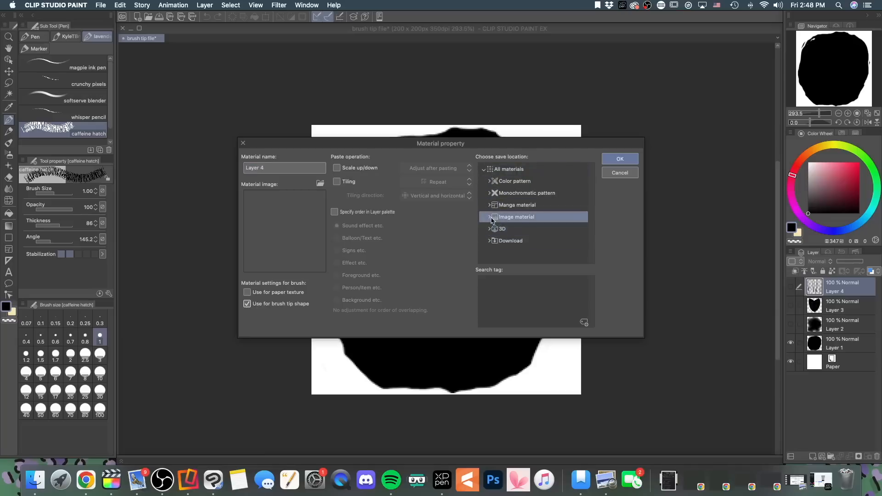
pyautogui.click(487, 218)
pyautogui.click(510, 253)
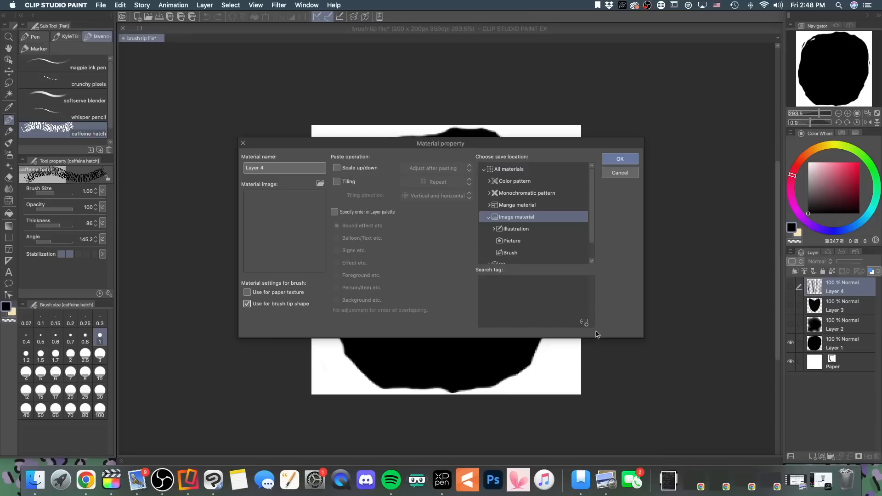
pyautogui.click(583, 324)
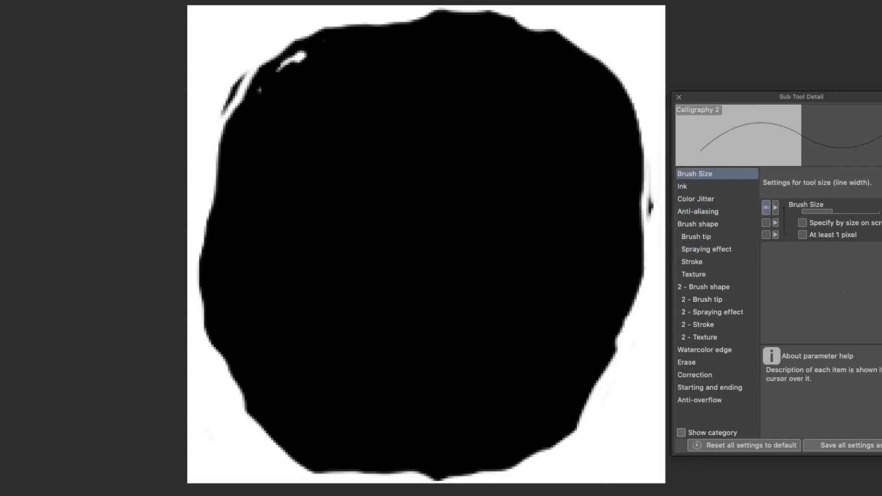
# - Change the Calligraphy 2 brush tip from a circle to the rounded blob material tagged lavenderbrush
pyautogui.click(709, 238)
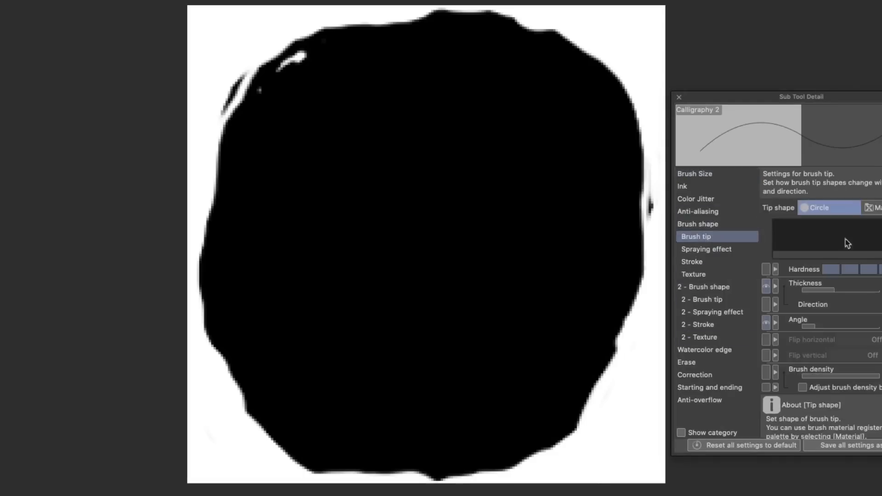
pyautogui.click(848, 244)
pyautogui.scroll(-5, 515, 317)
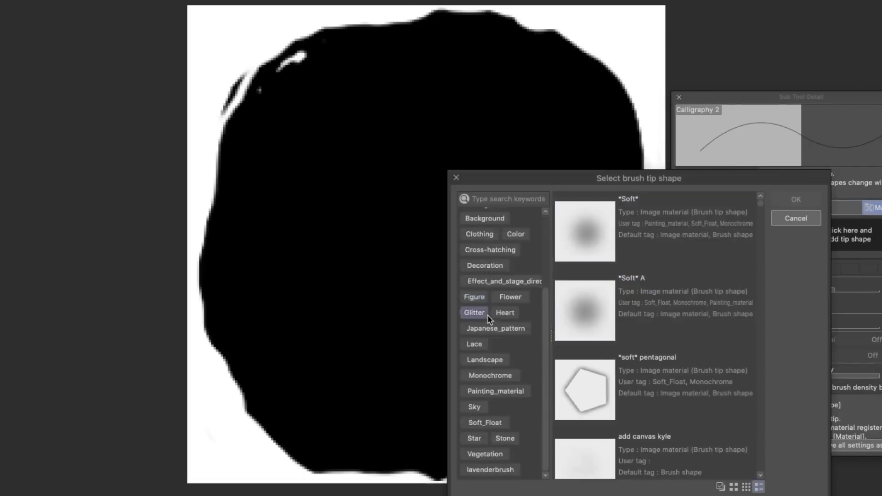
pyautogui.click(490, 470)
pyautogui.click(585, 230)
pyautogui.click(796, 200)
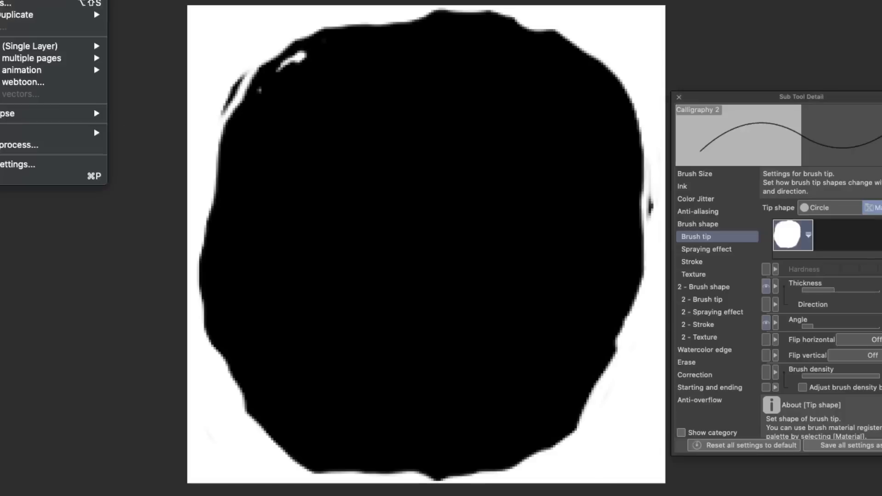
# - Create a new 1000 × 1000 px canvas with the resolution set to 300
pyautogui.press('super+n')
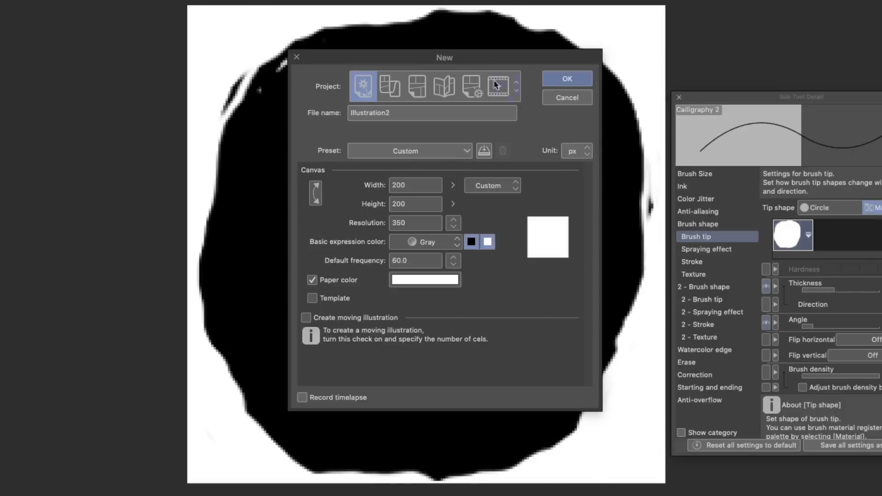
pyautogui.click(410, 150)
pyautogui.click(404, 168)
pyautogui.moveTo(414, 220); pyautogui.dragTo(340, 214)
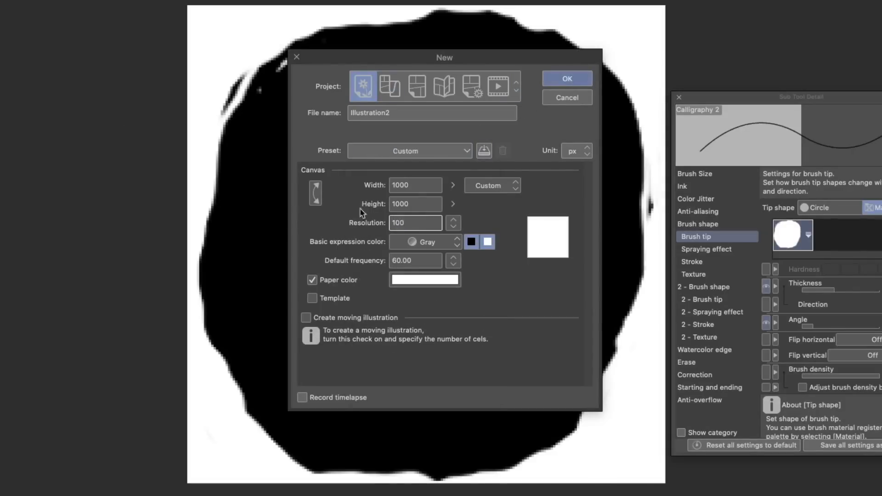
pyautogui.write('300')
pyautogui.click(438, 241)
pyautogui.click(418, 258)
pyautogui.click(560, 77)
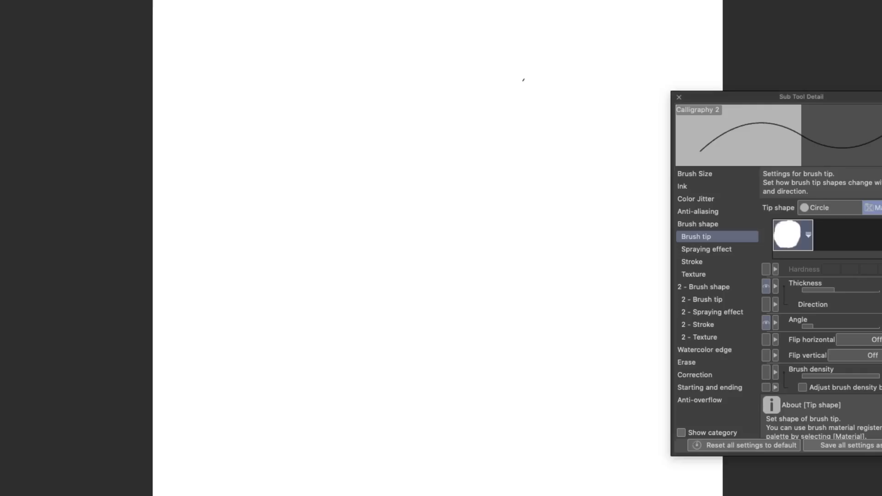
# - Scribble a first test stroke on the blank canvas and look through the brush's Ink to Brush shape settings
pyautogui.moveTo(463, 162)
pyautogui.mouseDown()
pyautogui.moveTo(423, 230)
pyautogui.moveTo(416, 301)
pyautogui.mouseUp()
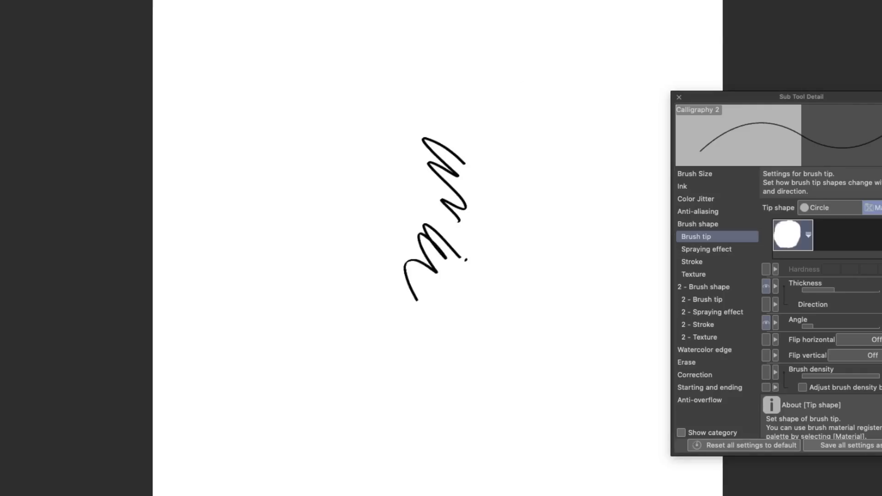
pyautogui.click(685, 174)
pyautogui.click(686, 186)
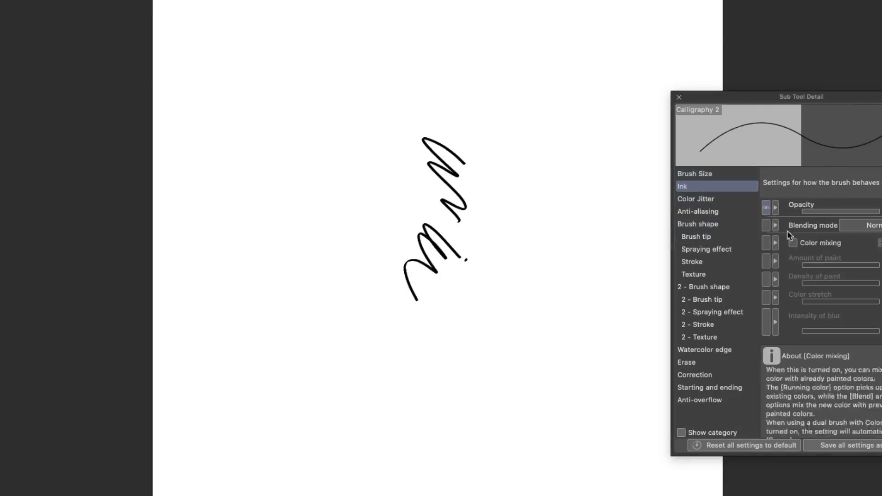
pyautogui.press('Down')
pyautogui.press('Down')
pyautogui.press('Down')
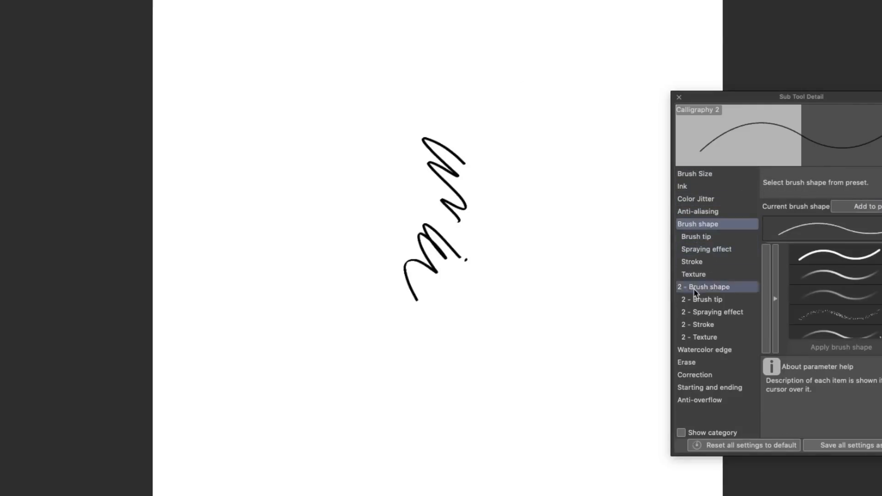
# - Increase the brush tip's thickness and angle and draw a second test scribble beside the first
pyautogui.click(702, 237)
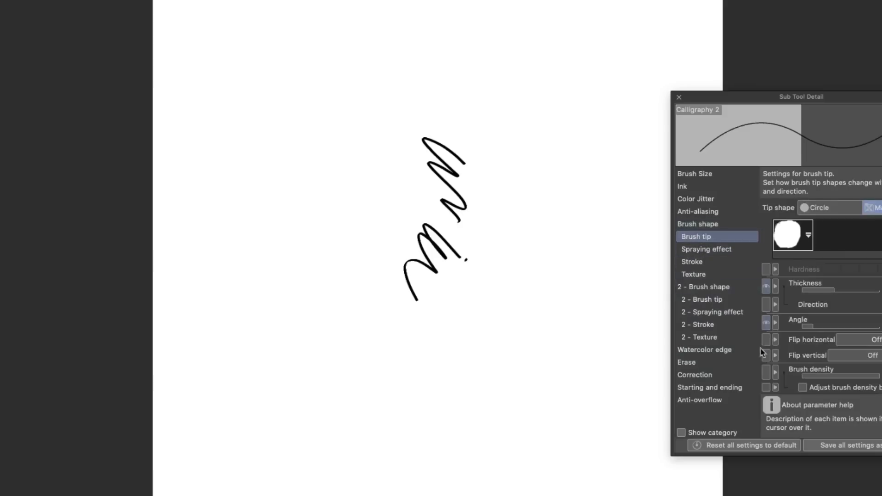
pyautogui.hotkey('ctrl', 'z')
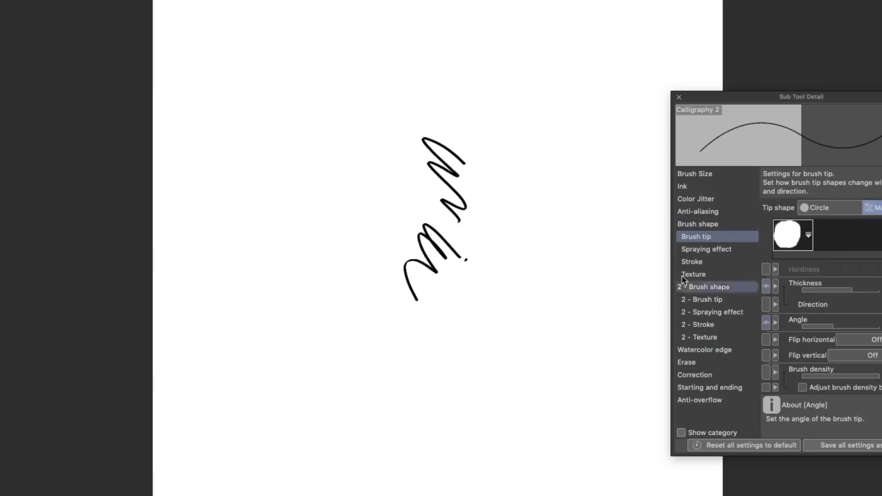
pyautogui.moveTo(543, 206); pyautogui.dragTo(491, 297)
# - Review the brush's Starting and ending, Watercolor edge, Ink and Brush shape settings
pyautogui.click(693, 388)
pyautogui.click(704, 349)
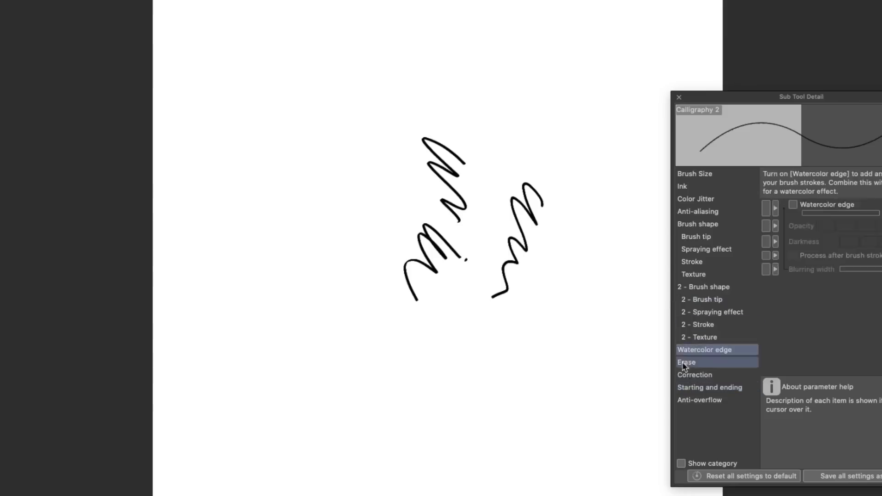
pyautogui.click(682, 186)
pyautogui.click(689, 224)
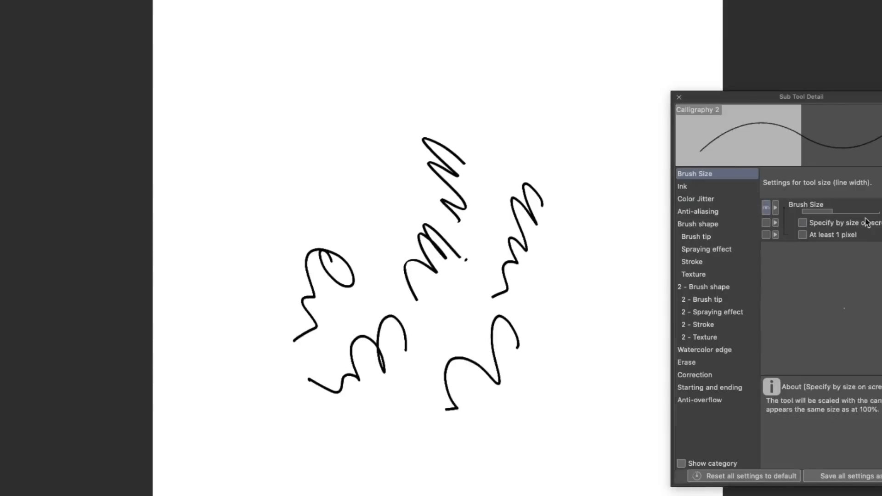
# - Bend the Brush Size pen pressure curve downward to about 20% output at 75% pressure and draw three test strokes
pyautogui.click(775, 208)
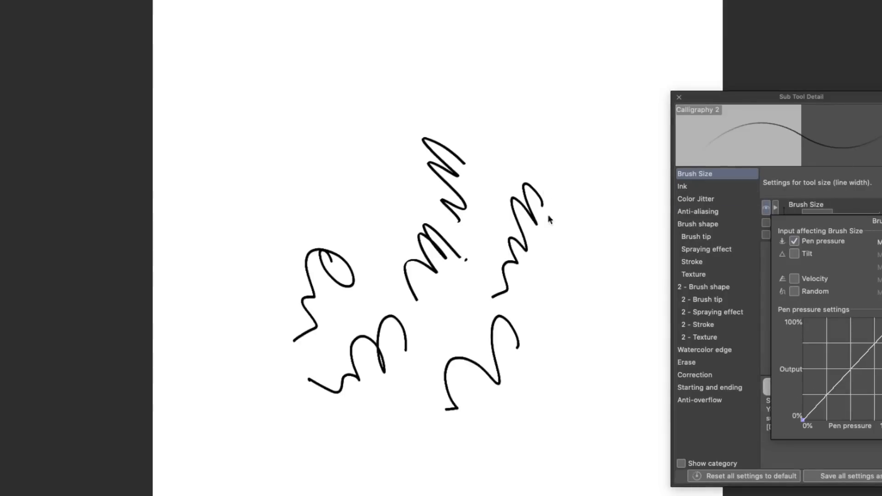
pyautogui.moveTo(852, 369); pyautogui.dragTo(872, 401)
pyautogui.click(609, 369)
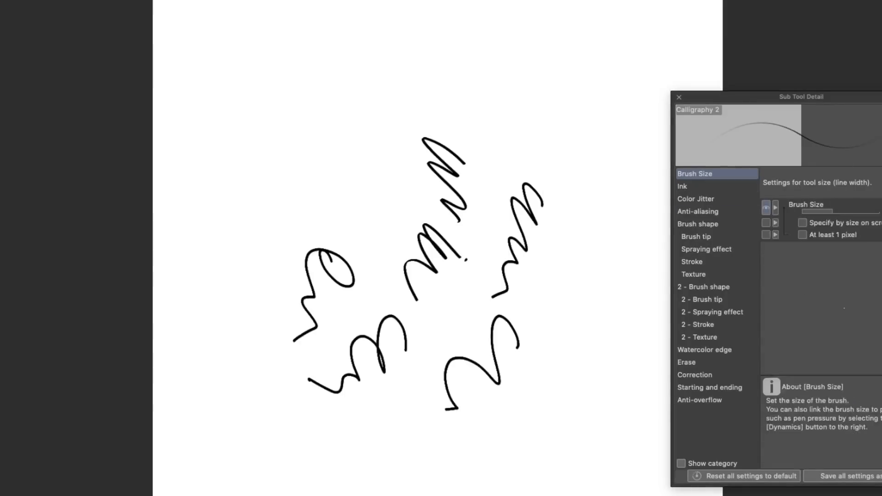
pyautogui.moveTo(596, 112); pyautogui.dragTo(576, 279)
pyautogui.moveTo(520, 93); pyautogui.dragTo(476, 191)
pyautogui.moveTo(370, 99); pyautogui.dragTo(354, 191)
# - Enable Random in the Brush Size dynamics and try it with scribbles near the canvas's right edge
pyautogui.click(775, 208)
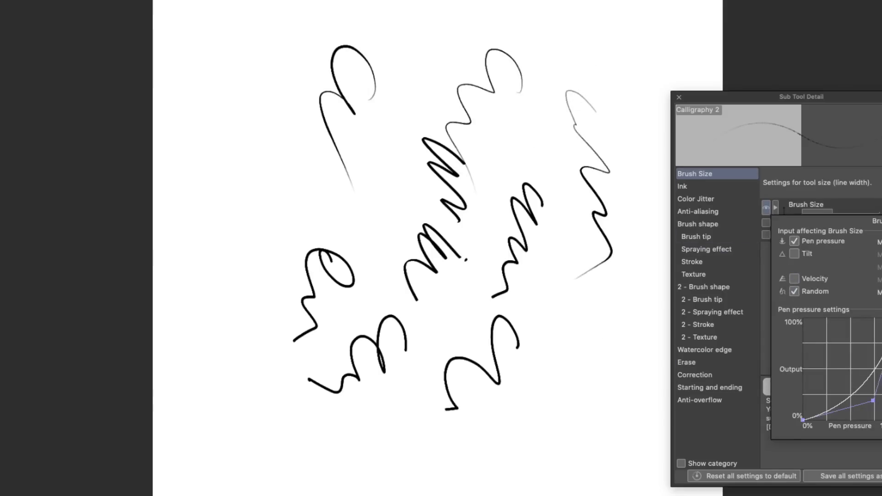
pyautogui.click(606, 317)
pyautogui.moveTo(608, 312); pyautogui.dragTo(546, 422)
pyautogui.moveTo(612, 85); pyautogui.dragTo(528, 117)
pyautogui.click(880, 207)
pyautogui.click(637, 34)
pyautogui.moveTo(649, 45); pyautogui.dragTo(647, 112)
pyautogui.moveTo(639, 136); pyautogui.dragTo(637, 210)
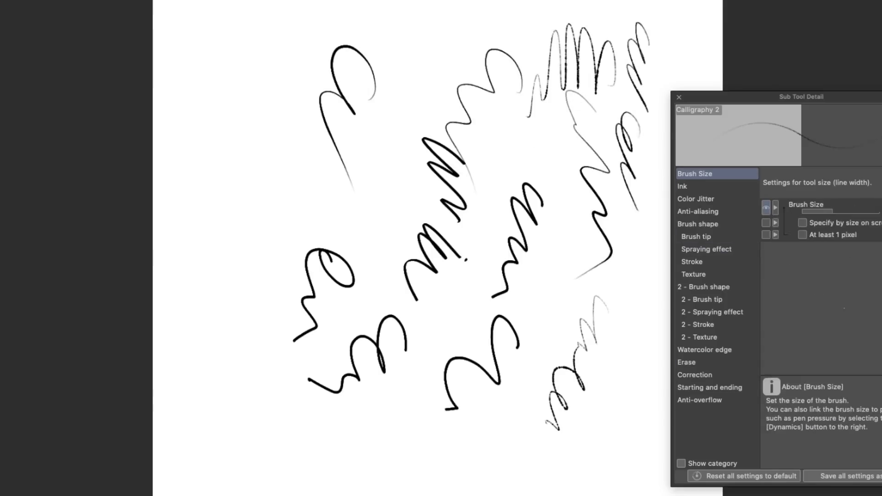
# - Draw several test scribbles at close range in the upper part of the canvas to judge the rough line edges
pyautogui.scroll(5, 614, 13)
pyautogui.moveTo(565, 35); pyautogui.dragTo(358, 32)
pyautogui.moveTo(394, 68)
pyautogui.mouseDown()
pyautogui.moveTo(250, 71)
pyautogui.moveTo(106, 211)
pyautogui.mouseUp()
pyautogui.moveTo(92, 124); pyautogui.dragTo(84, 333)
pyautogui.moveTo(265, 326); pyautogui.dragTo(227, 450)
# - Readjust the Brush Size dynamics and try the brush with more scribbles across the canvas
pyautogui.click(880, 208)
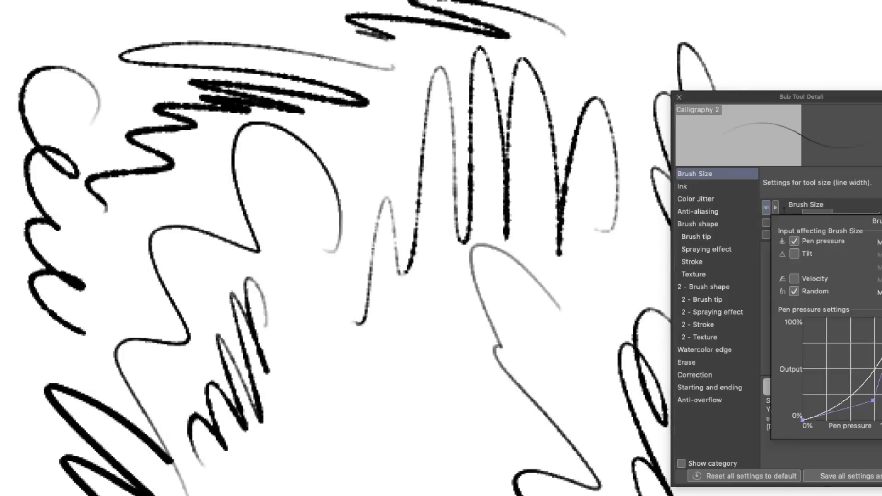
pyautogui.moveTo(654, 35); pyautogui.dragTo(561, 94)
pyautogui.moveTo(95, 47); pyautogui.dragTo(160, 164)
pyautogui.moveTo(312, 28); pyautogui.dragTo(197, 51)
pyautogui.moveTo(416, 374); pyautogui.dragTo(373, 495)
pyautogui.moveTo(486, 446); pyautogui.dragTo(471, 459)
pyautogui.moveTo(305, 237); pyautogui.dragTo(339, 308)
pyautogui.moveTo(358, 177); pyautogui.dragTo(389, 184)
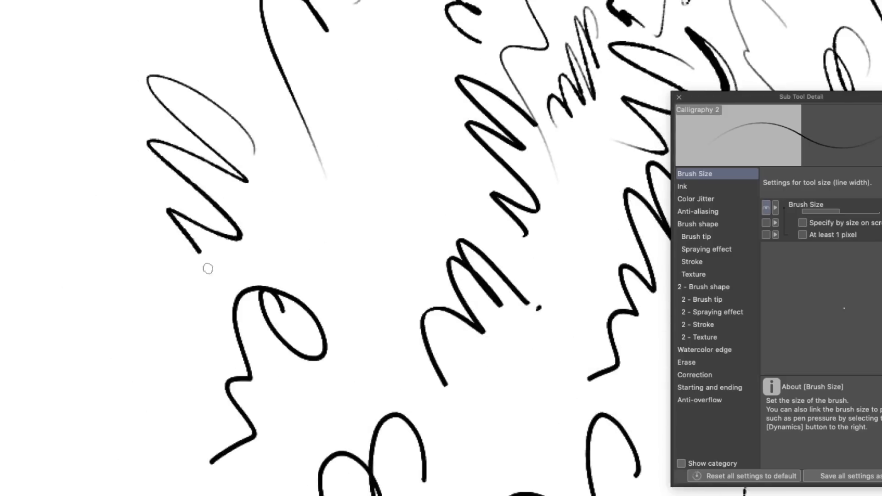
pyautogui.moveTo(205, 264); pyautogui.dragTo(122, 462)
pyautogui.moveTo(416, 317); pyautogui.dragTo(276, 230)
# - Review the brush's Brush shape, 2 - Texture, Watercolor edge and Correction settings
pyautogui.click(698, 225)
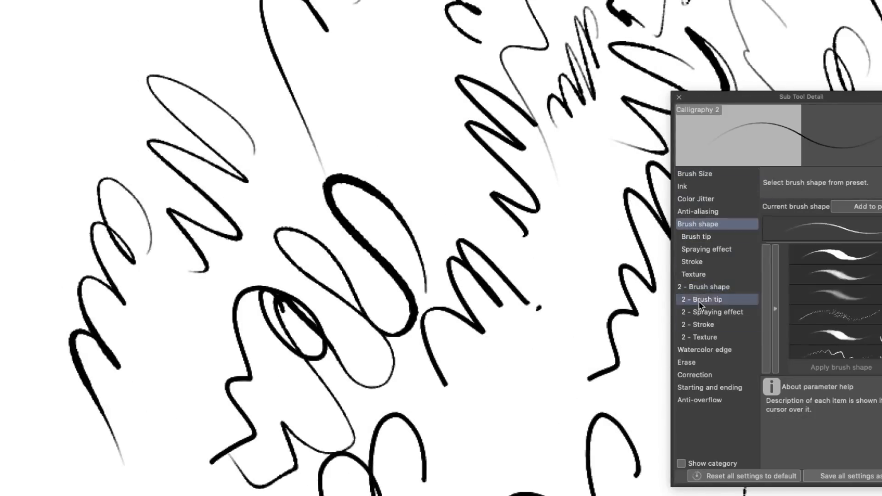
pyautogui.click(697, 338)
pyautogui.click(697, 352)
pyautogui.click(695, 374)
# - Draw more test scribbles with varying pressure along the left side of the canvas
pyautogui.moveTo(456, 182); pyautogui.dragTo(333, 132)
pyautogui.moveTo(260, 94); pyautogui.dragTo(214, 53)
pyautogui.moveTo(180, 64); pyautogui.dragTo(126, 155)
pyautogui.moveTo(40, 148); pyautogui.dragTo(71, 296)
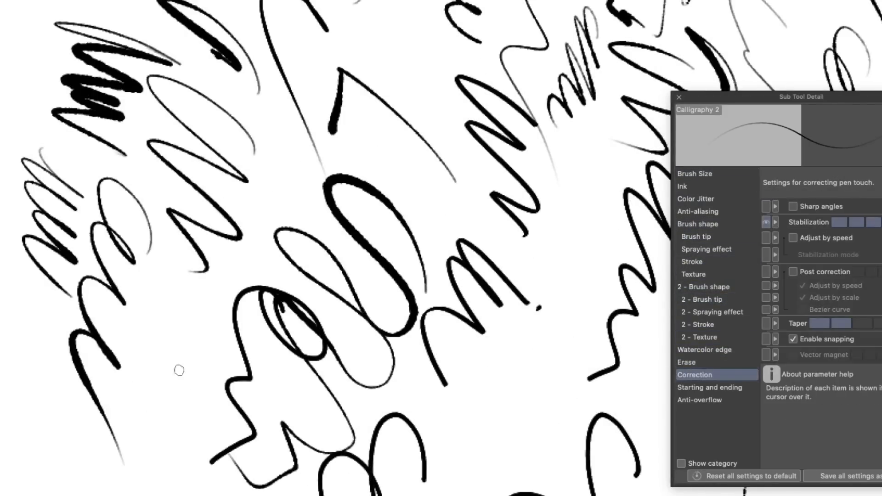
pyautogui.moveTo(202, 352); pyautogui.dragTo(176, 469)
pyautogui.moveTo(63, 374); pyautogui.dragTo(35, 366)
pyautogui.moveTo(49, 415); pyautogui.dragTo(34, 495)
# - Check the brush's Starting and ending and Anti-aliasing settings and draw one more zigzag test stroke
pyautogui.click(682, 388)
pyautogui.click(697, 212)
pyautogui.moveTo(433, 4); pyautogui.dragTo(463, 171)
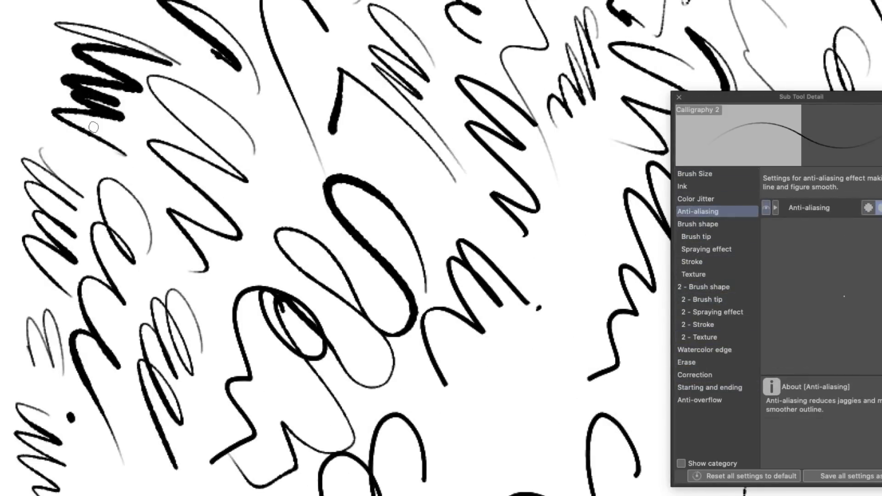
# - Erase the overlapping scribbles in the middle of the canvas and draw fresh bold strokes in the cleared area
pyautogui.press('e')
pyautogui.moveTo(392, 74)
pyautogui.mouseDown()
pyautogui.moveTo(430, 33)
pyautogui.moveTo(416, 147)
pyautogui.mouseUp()
pyautogui.moveTo(441, 118); pyautogui.dragTo(393, 208)
pyautogui.moveTo(366, 205); pyautogui.dragTo(351, 235)
pyautogui.moveTo(461, 206); pyautogui.dragTo(466, 93)
pyautogui.moveTo(533, 252); pyautogui.dragTo(509, 249)
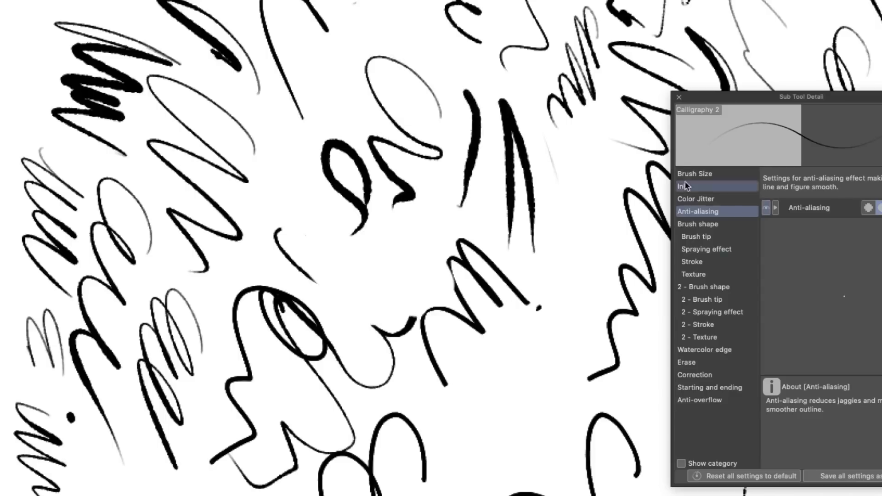
# - Adjust the Brush Size pen pressure curve to about 30% output at 75% pressure and test it around the cleared area
pyautogui.click(694, 175)
pyautogui.click(880, 208)
pyautogui.moveTo(865, 372); pyautogui.dragTo(877, 388)
pyautogui.click(577, 317)
pyautogui.moveTo(564, 394); pyautogui.dragTo(514, 487)
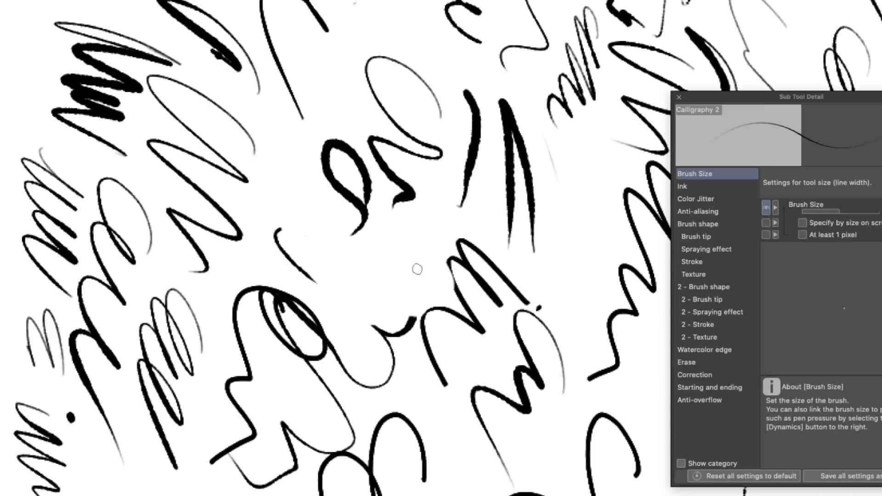
pyautogui.moveTo(419, 283); pyautogui.dragTo(313, 224)
pyautogui.moveTo(315, 185); pyautogui.dragTo(283, 156)
pyautogui.moveTo(618, 263); pyautogui.dragTo(602, 335)
pyautogui.moveTo(453, 97); pyautogui.dragTo(340, 101)
# - Move the Brush Size pen pressure curve's handle to the middle for a nearly linear response and draw test strokes
pyautogui.click(880, 207)
pyautogui.moveTo(876, 388); pyautogui.dragTo(855, 360)
pyautogui.moveTo(161, 49); pyautogui.dragTo(135, 18)
pyautogui.moveTo(296, 204); pyautogui.dragTo(270, 333)
pyautogui.moveTo(323, 204); pyautogui.dragTo(341, 158)
pyautogui.moveTo(466, 478)
pyautogui.mouseDown()
pyautogui.moveTo(467, 444)
pyautogui.moveTo(447, 495)
pyautogui.mouseUp()
# - Bow the Brush Size pen pressure curve upward at low pressure and draw two test strokes
pyautogui.click(880, 207)
pyautogui.moveTo(855, 361); pyautogui.dragTo(819, 368)
pyautogui.moveTo(450, 233); pyautogui.dragTo(408, 349)
pyautogui.moveTo(557, 303); pyautogui.dragTo(597, 415)
# - Move the Brush Size pen pressure curve's handle up toward the high-pressure end and draw a test stroke
pyautogui.click(880, 208)
pyautogui.moveTo(819, 368); pyautogui.dragTo(876, 338)
pyautogui.moveTo(215, 1); pyautogui.dragTo(294, 138)
# - Bend the Brush Size pen pressure curve back down to about 25% output at 75% pressure and scribble more test strokes
pyautogui.click(880, 207)
pyautogui.moveTo(876, 338); pyautogui.dragTo(875, 396)
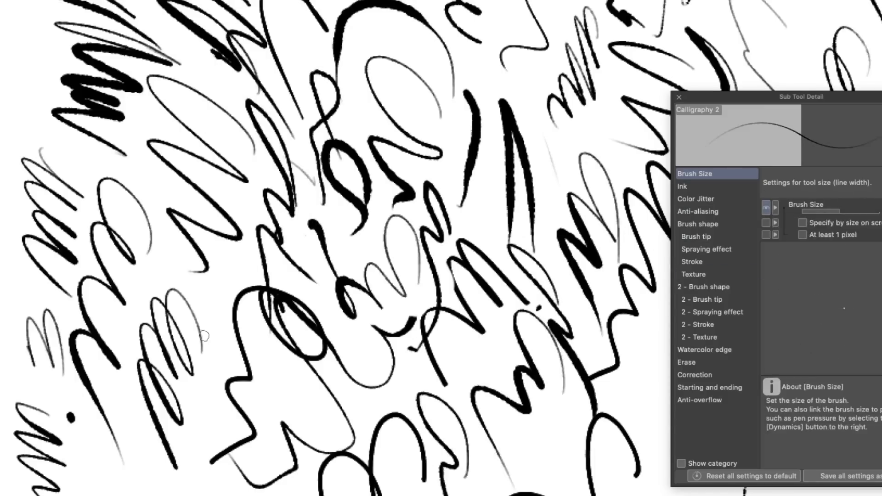
pyautogui.moveTo(177, 454); pyautogui.dragTo(216, 327)
pyautogui.moveTo(12, 143); pyautogui.dragTo(49, 137)
pyautogui.moveTo(131, 122); pyautogui.dragTo(172, 279)
pyautogui.moveTo(278, 88); pyautogui.dragTo(351, 146)
pyautogui.moveTo(369, 72); pyautogui.dragTo(357, 89)
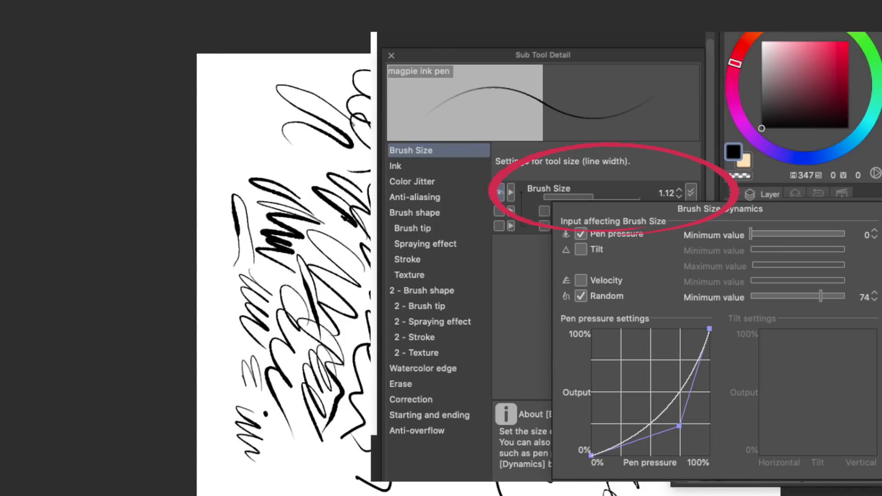
# - Test the brush with a cross-hatched patch, a row of parallel lines and a short dense hatch near the canvas top
pyautogui.moveTo(417, 144); pyautogui.dragTo(468, 204)
pyautogui.moveTo(482, 149); pyautogui.dragTo(463, 207)
pyautogui.moveTo(448, 110); pyautogui.dragTo(437, 177)
pyautogui.moveTo(430, 106); pyautogui.dragTo(428, 167)
pyautogui.moveTo(512, 177); pyautogui.dragTo(574, 206)
pyautogui.moveTo(493, 200); pyautogui.dragTo(554, 225)
pyautogui.moveTo(557, 105); pyautogui.dragTo(573, 125)
pyautogui.moveTo(542, 105); pyautogui.dragTo(557, 120)
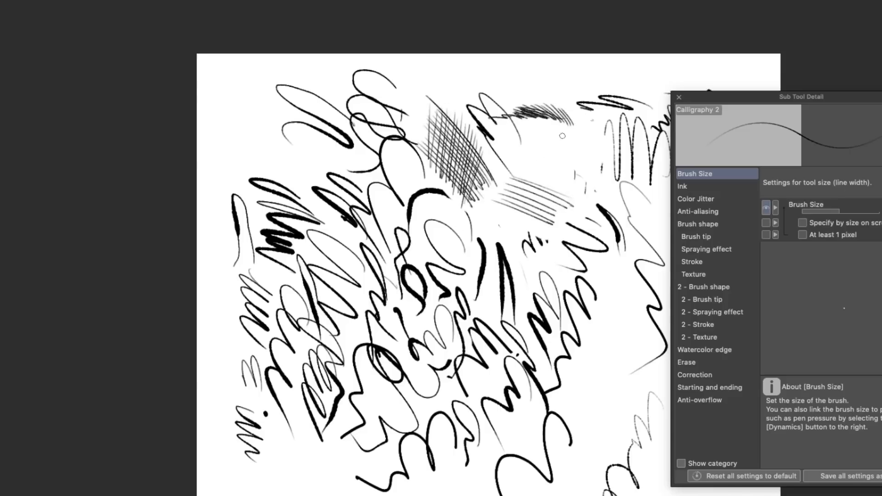
# - Recheck the Brush Size dynamics and add further test scribbles toward the canvas's left edge
pyautogui.click(776, 207)
pyautogui.moveTo(453, 106); pyautogui.dragTo(563, 57)
pyautogui.moveTo(216, 154); pyautogui.dragTo(301, 59)
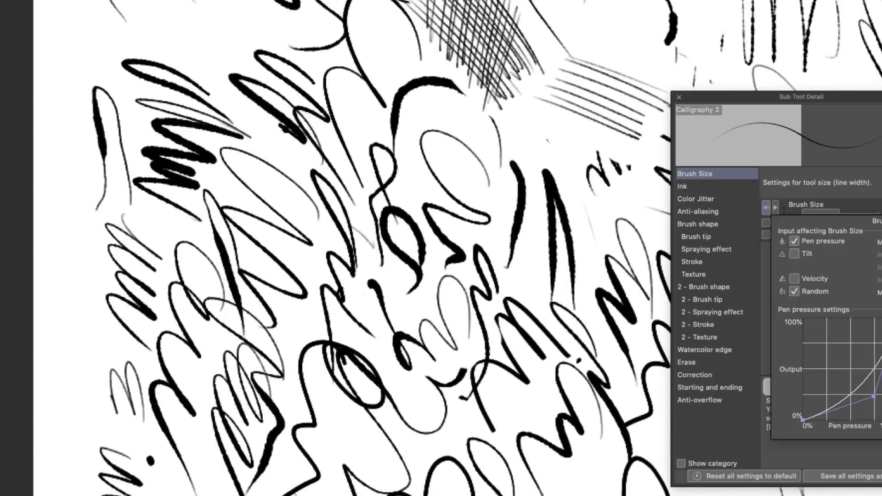
pyautogui.moveTo(92, 18); pyautogui.dragTo(60, 225)
pyautogui.moveTo(87, 354); pyautogui.dragTo(60, 468)
pyautogui.moveTo(230, 11); pyautogui.dragTo(142, 67)
pyautogui.moveTo(505, 103); pyautogui.dragTo(576, 197)
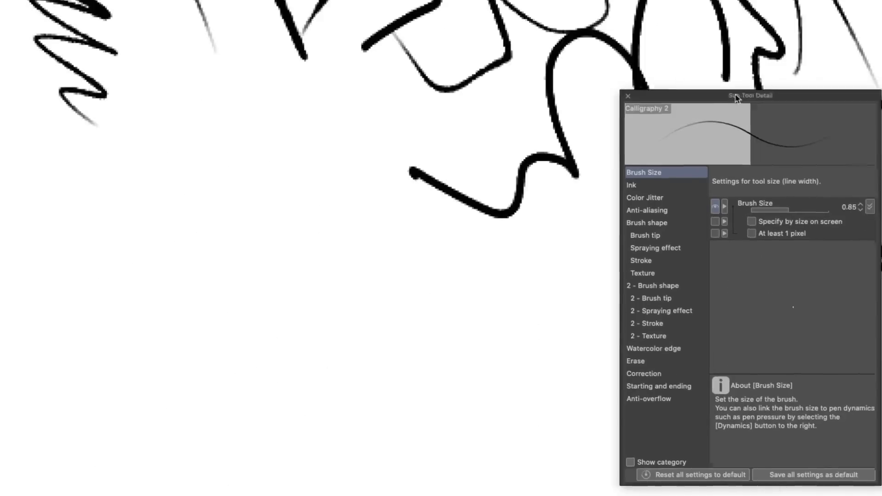
# - Set the brush size to 6.11 and draw test strokes in the lower left area of the canvas
pyautogui.moveTo(174, 404); pyautogui.dragTo(236, 473)
pyautogui.moveTo(298, 198); pyautogui.dragTo(258, 413)
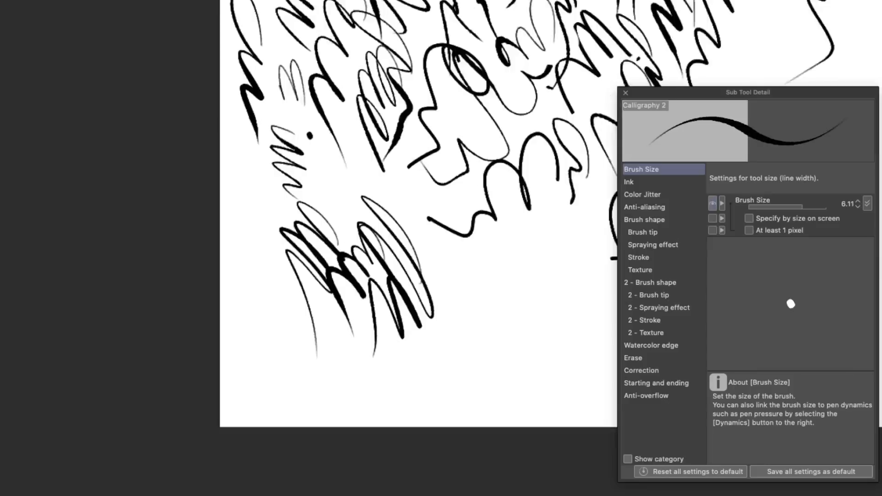
pyautogui.moveTo(321, 220)
pyautogui.mouseDown()
pyautogui.moveTo(428, 171)
pyautogui.moveTo(275, 137)
pyautogui.moveTo(380, 37)
pyautogui.moveTo(422, 154)
pyautogui.moveTo(453, 295)
pyautogui.moveTo(295, 354)
pyautogui.mouseUp()
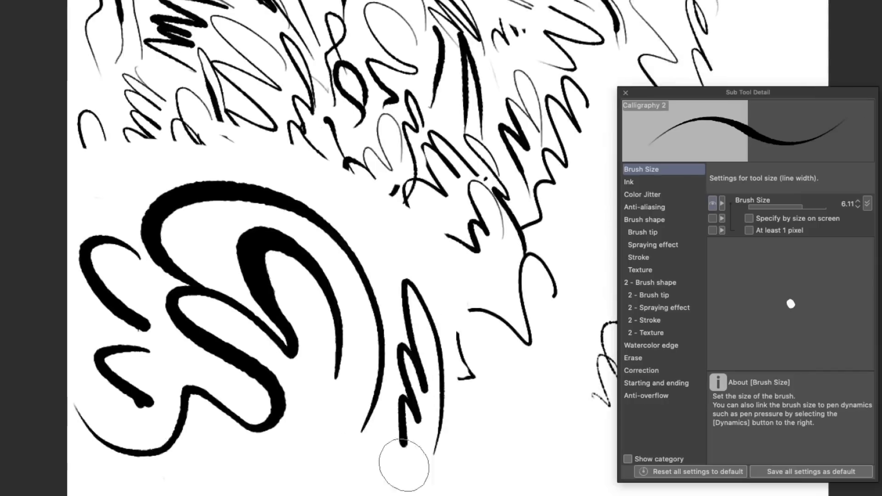
# - Test the brush at different sizes down to 0.14 with scribbles, thin hatching and cross-hatching in the lower canvas area
pyautogui.moveTo(403, 464); pyautogui.dragTo(478, 483)
pyautogui.press(']')
pyautogui.moveTo(539, 472); pyautogui.dragTo(516, 494)
pyautogui.moveTo(255, 169); pyautogui.dragTo(439, 285)
pyautogui.moveTo(310, 194); pyautogui.dragTo(485, 297)
pyautogui.moveTo(82, 223); pyautogui.dragTo(125, 225)
pyautogui.press(']')
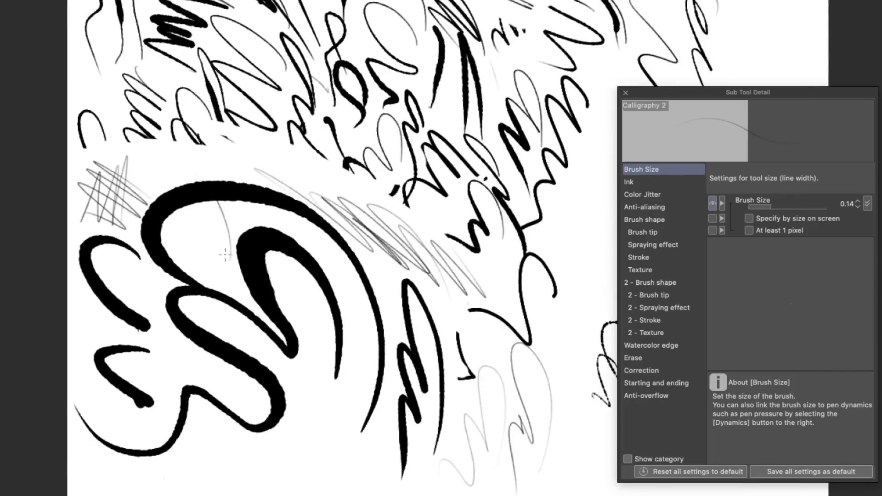
pyautogui.moveTo(230, 260); pyautogui.dragTo(232, 297)
pyautogui.moveTo(343, 434); pyautogui.dragTo(297, 490)
# - Set the brush size to 1.00 and rename the Calligraphy 2 sub tool as magpie ink pen
pyautogui.click(773, 207)
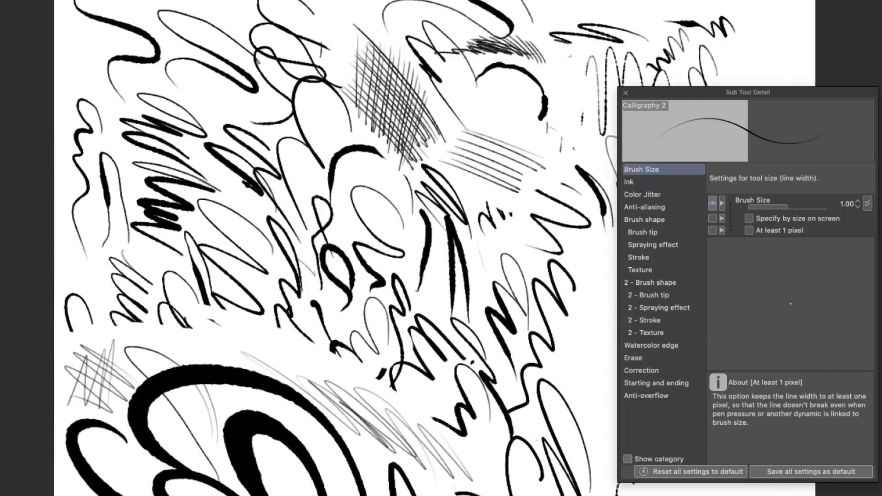
pyautogui.click(626, 93)
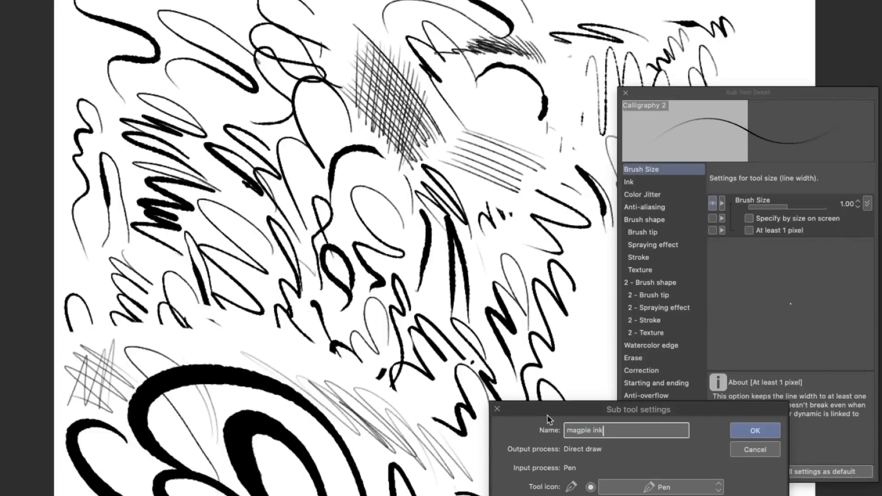
pyautogui.click(756, 432)
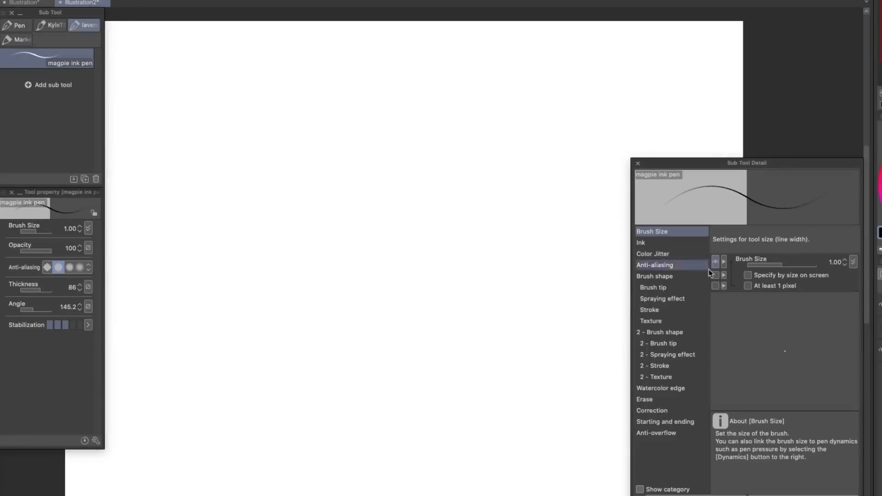
# - Duplicate the magpie ink pen as a new sub tool named crunchy pixels
pyautogui.rightClick(37, 55)
pyautogui.click(69, 73)
pyautogui.moveTo(570, 395); pyautogui.dragTo(422, 286)
pyautogui.write('crunchy pixels')
pyautogui.click(596, 305)
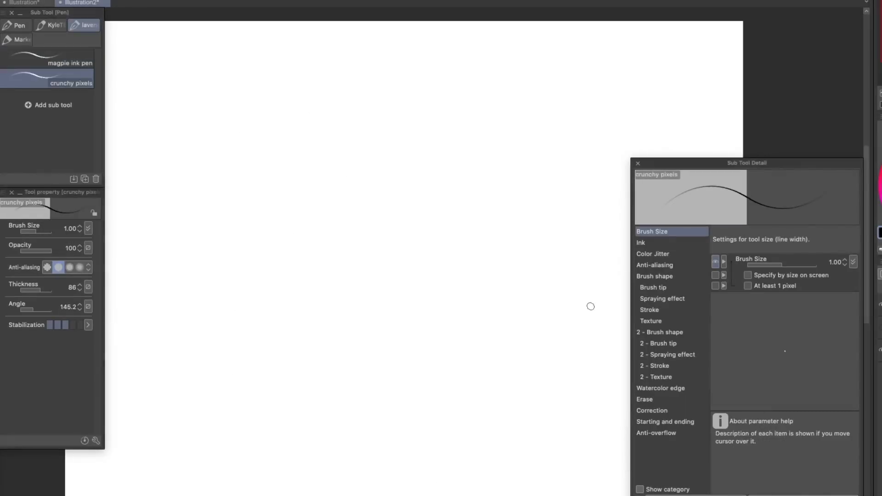
# - Set the brush's anti-aliasing to none, hide that setting from the tool properties, and try a test stroke
pyautogui.click(652, 243)
pyautogui.click(655, 255)
pyautogui.click(655, 266)
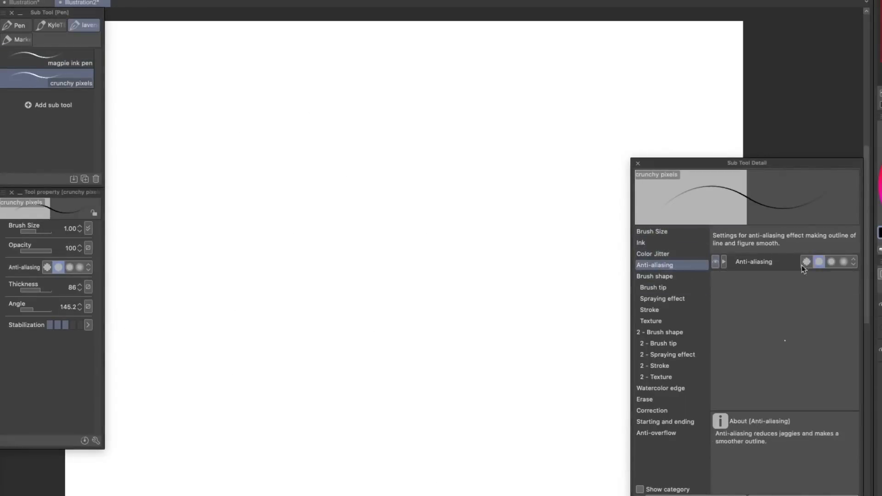
pyautogui.click(806, 262)
pyautogui.click(715, 262)
pyautogui.moveTo(449, 194); pyautogui.dragTo(408, 361)
pyautogui.press('super+z')
# - Examine the Brush tip, Starting and ending, Brush shape, Ink and Brush Size settings, and try one test stroke
pyautogui.click(647, 288)
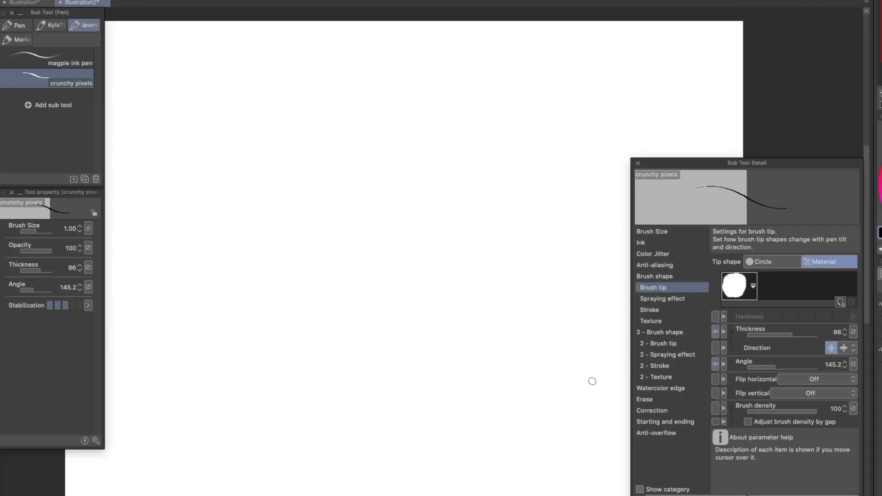
pyautogui.click(665, 422)
pyautogui.click(655, 276)
pyautogui.click(641, 255)
pyautogui.click(641, 242)
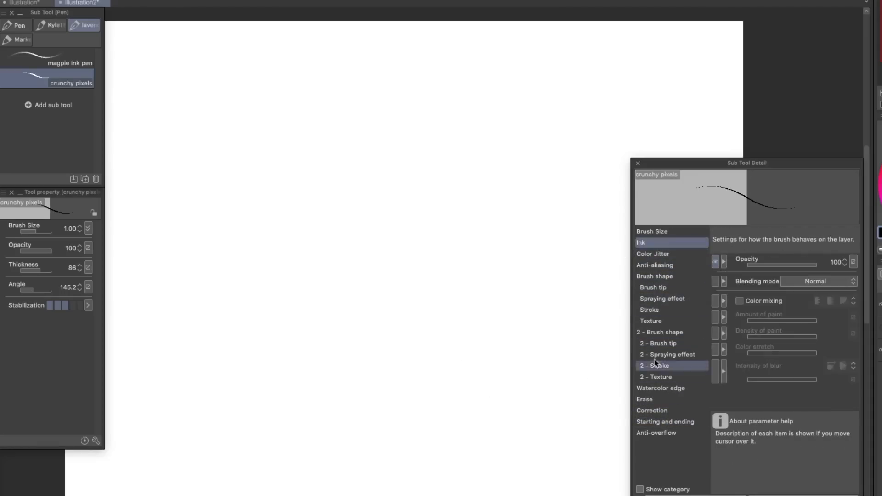
pyautogui.click(652, 231)
pyautogui.click(852, 262)
pyautogui.moveTo(499, 267); pyautogui.dragTo(398, 373)
pyautogui.press('super+z')
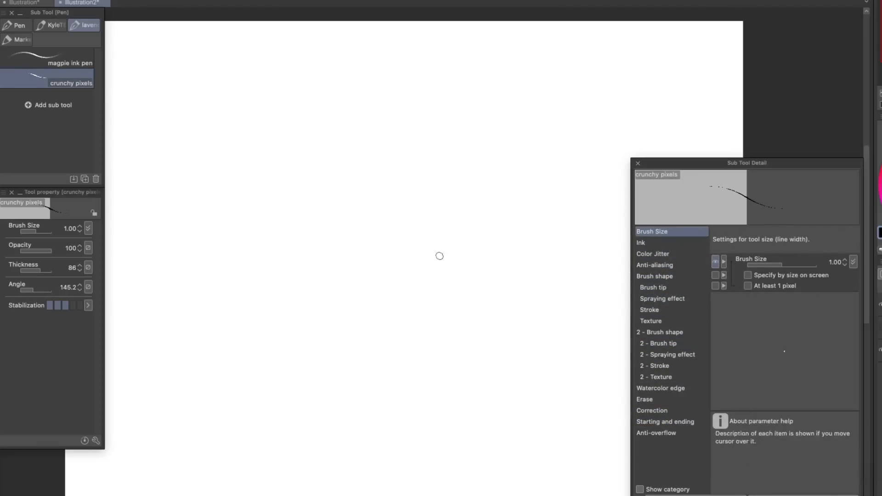
# - Revisit the pen pressure minimum in the Brush Size dynamics and draw three wavy lines, a zigzag and a thick arc
pyautogui.click(853, 261)
pyautogui.click(879, 292)
pyautogui.moveTo(481, 238)
pyautogui.mouseDown()
pyautogui.moveTo(409, 301)
pyautogui.moveTo(357, 383)
pyautogui.mouseUp()
pyautogui.moveTo(448, 155); pyautogui.dragTo(319, 364)
pyautogui.moveTo(345, 145); pyautogui.dragTo(300, 440)
pyautogui.moveTo(535, 121); pyautogui.dragTo(514, 177)
pyautogui.moveTo(410, 97); pyautogui.dragTo(360, 92)
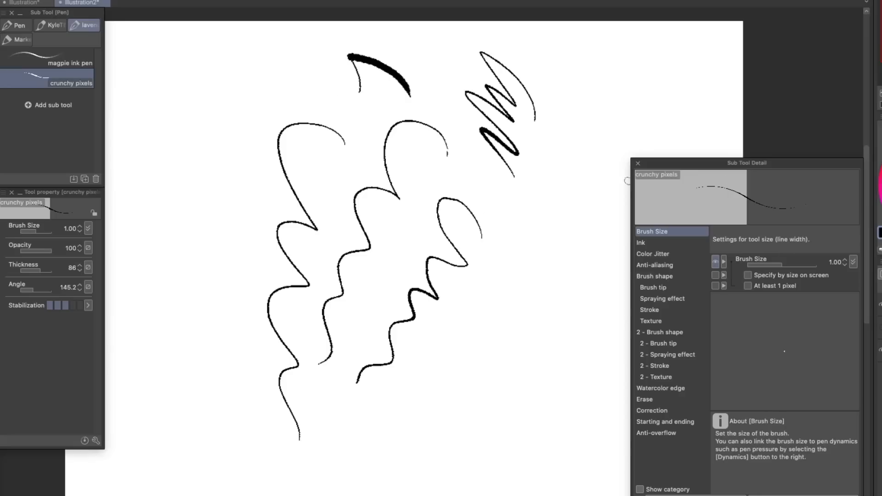
# - Scribble dense patches and long zigzags beside the wavy lines, and recheck the Brush Size dynamics
pyautogui.moveTo(538, 311); pyautogui.dragTo(520, 382)
pyautogui.moveTo(491, 343); pyautogui.dragTo(471, 362)
pyautogui.moveTo(266, 199)
pyautogui.mouseDown()
pyautogui.moveTo(267, 209)
pyautogui.moveTo(244, 232)
pyautogui.mouseUp()
pyautogui.click(852, 262)
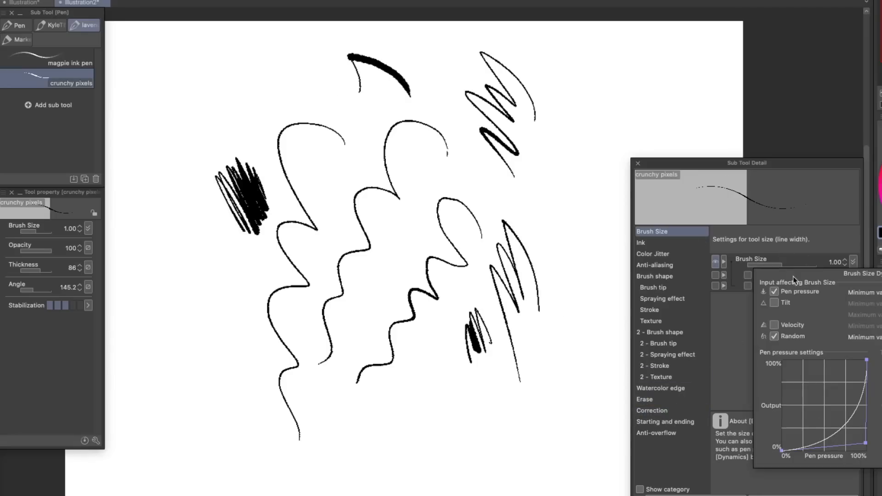
pyautogui.moveTo(610, 151)
pyautogui.mouseDown()
pyautogui.moveTo(559, 73)
pyautogui.moveTo(593, 253)
pyautogui.mouseUp()
pyautogui.moveTo(584, 282); pyautogui.dragTo(597, 373)
# - Sketch an inked eye near the canvas's left edge and add scribbles around it and below the wavy lines
pyautogui.moveTo(346, 110); pyautogui.dragTo(199, 125)
pyautogui.moveTo(232, 285)
pyautogui.mouseDown()
pyautogui.moveTo(186, 230)
pyautogui.moveTo(170, 293)
pyautogui.mouseUp()
pyautogui.moveTo(252, 380); pyautogui.dragTo(220, 407)
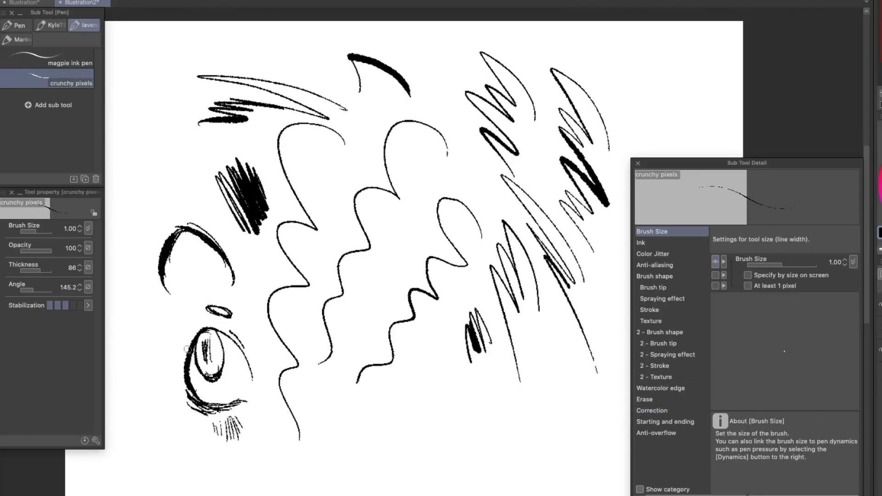
pyautogui.moveTo(455, 440); pyautogui.dragTo(403, 409)
pyautogui.moveTo(420, 453); pyautogui.dragTo(366, 471)
pyautogui.moveTo(195, 195); pyautogui.dragTo(163, 220)
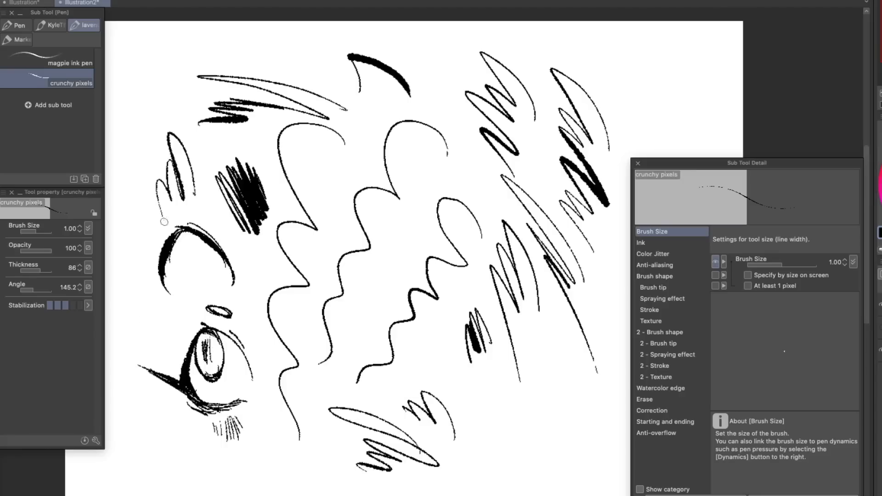
# - Check the Brush Size dynamics and Correction settings, and draw right-angle corner strokes and more scribbles near the canvas top
pyautogui.click(653, 288)
pyautogui.click(652, 231)
pyautogui.click(853, 261)
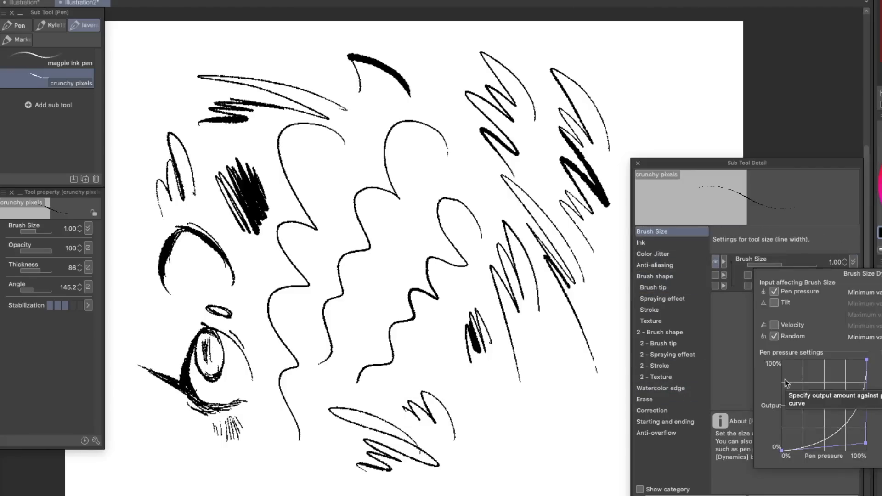
pyautogui.click(652, 411)
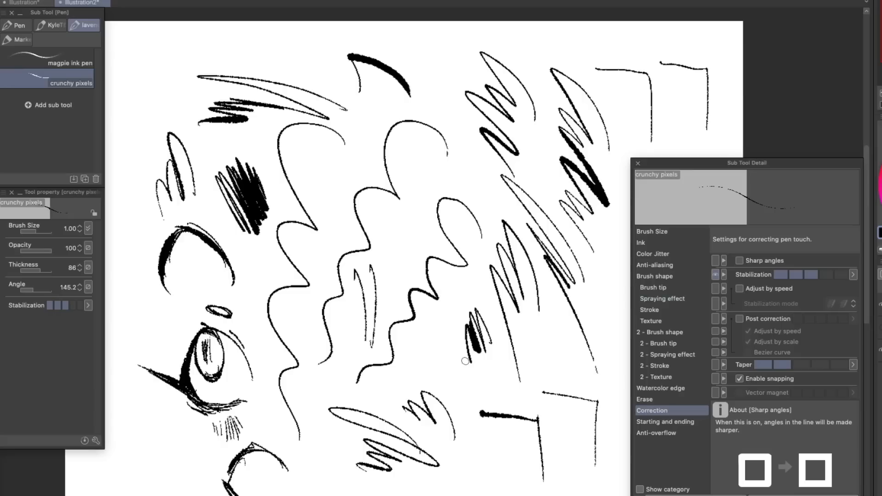
pyautogui.moveTo(402, 49); pyautogui.dragTo(456, 130)
pyautogui.moveTo(248, 45); pyautogui.dragTo(281, 77)
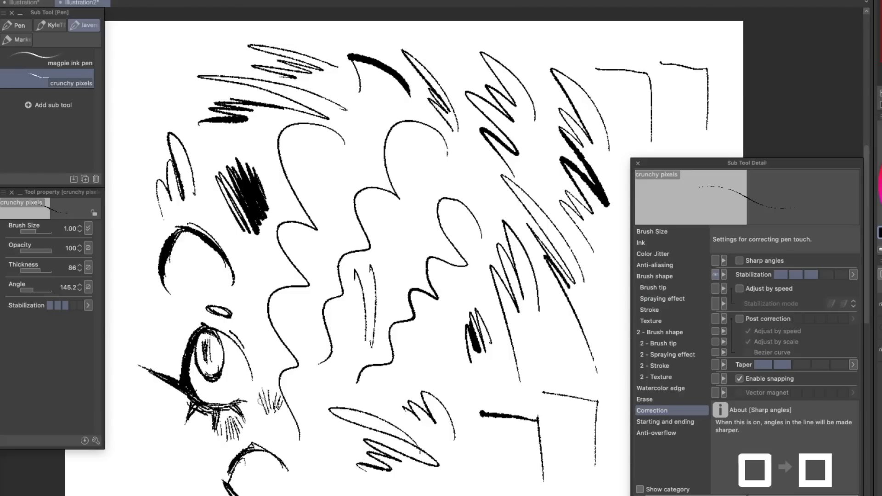
# - Examine the brush's Watercolor edge, Correction, Starting and ending, Brush shape, Brush tip and Ink settings
pyautogui.click(652, 389)
pyautogui.click(652, 410)
pyautogui.click(652, 421)
pyautogui.click(651, 277)
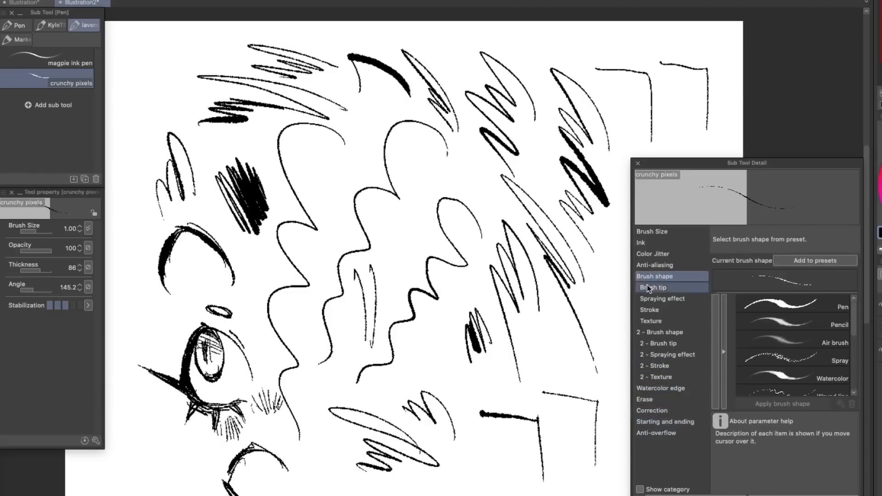
pyautogui.click(649, 287)
pyautogui.click(645, 243)
# - Hatch slanted lines across the middle wavy lines, check the Stroke settings, and scribble down the right side of the canvas
pyautogui.moveTo(434, 159); pyautogui.dragTo(486, 203)
pyautogui.moveTo(378, 162); pyautogui.dragTo(461, 195)
pyautogui.moveTo(359, 181); pyautogui.dragTo(459, 229)
pyautogui.moveTo(300, 187); pyautogui.dragTo(436, 248)
pyautogui.moveTo(310, 197); pyautogui.dragTo(413, 235)
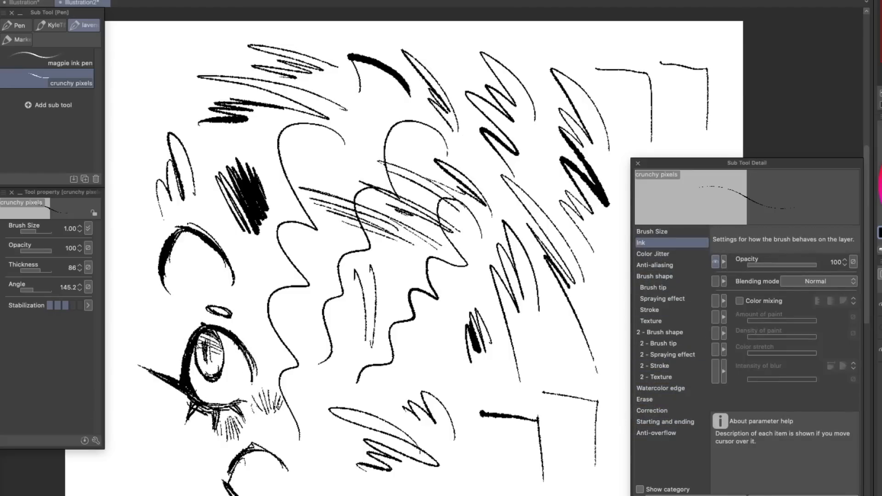
pyautogui.click(649, 310)
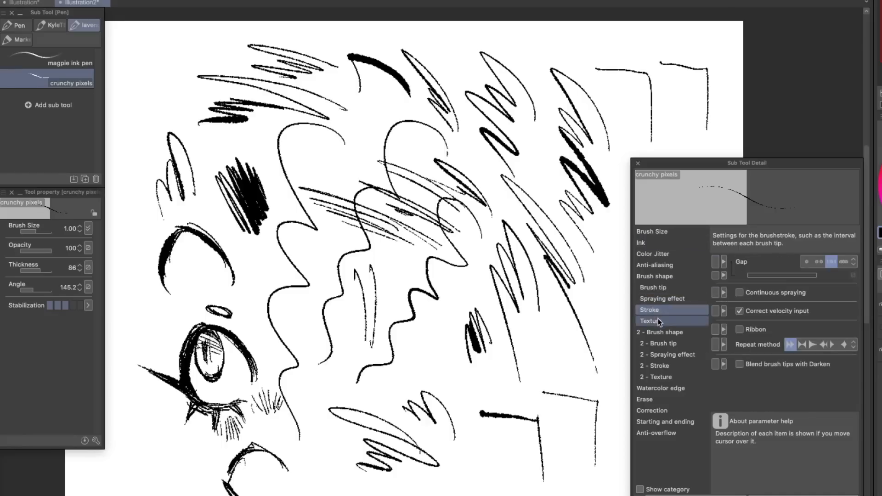
pyautogui.moveTo(615, 86)
pyautogui.mouseDown()
pyautogui.moveTo(620, 170)
pyautogui.moveTo(597, 324)
pyautogui.moveTo(618, 464)
pyautogui.mouseUp()
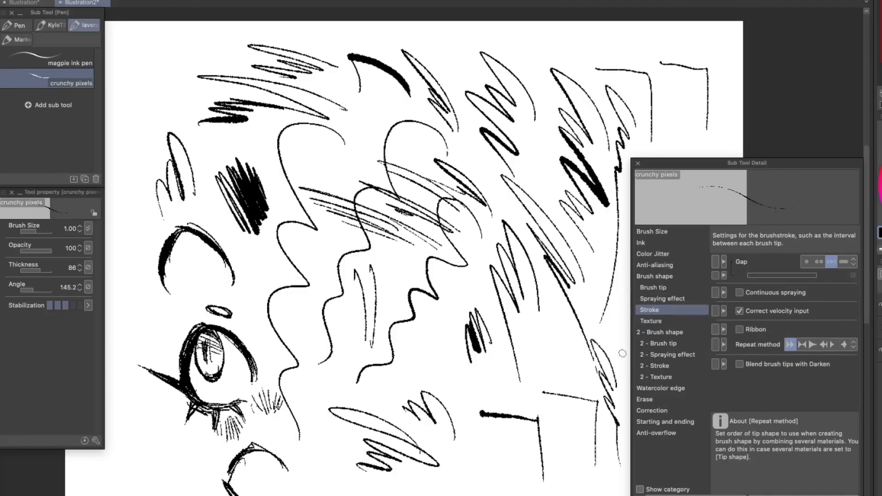
# - Lower the crunchy pixels brush's Stabilization to two bars and test it with scribbles and a wobbly line
pyautogui.click(652, 254)
pyautogui.click(652, 231)
pyautogui.click(652, 410)
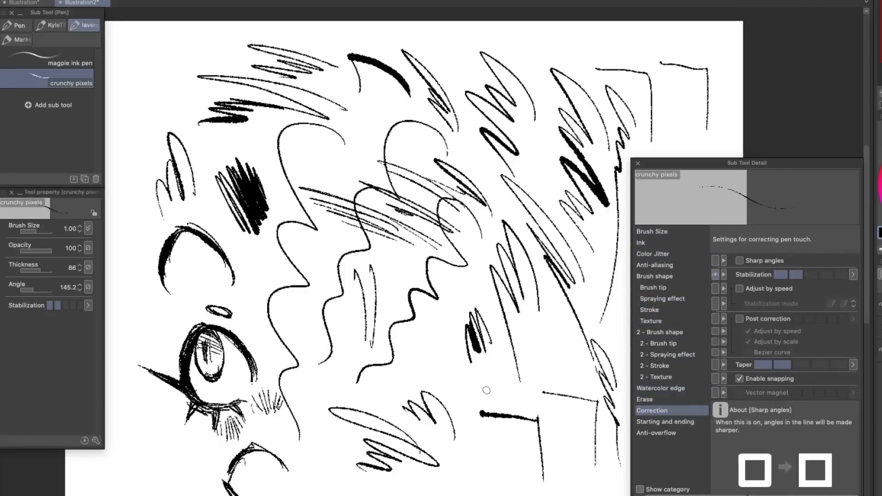
pyautogui.moveTo(528, 322); pyautogui.dragTo(551, 382)
pyautogui.moveTo(480, 367); pyautogui.dragTo(560, 443)
pyautogui.moveTo(454, 393); pyautogui.dragTo(510, 480)
pyautogui.moveTo(450, 381); pyautogui.dragTo(440, 336)
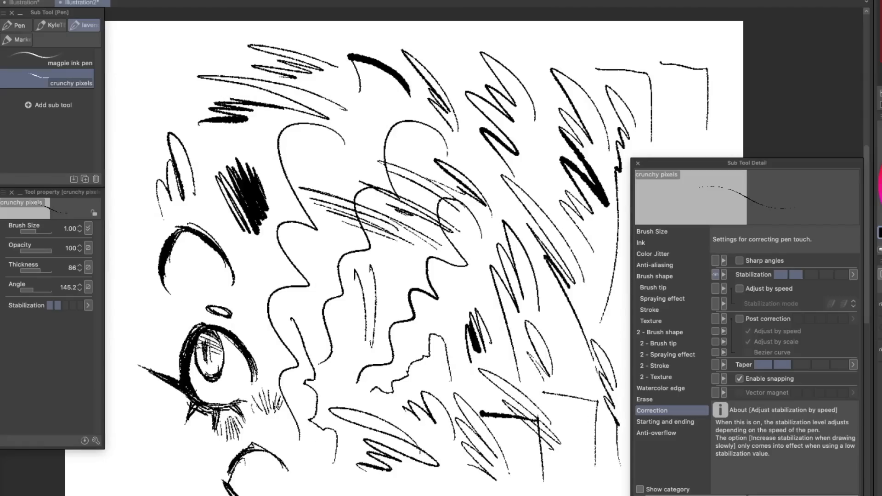
# - Duplicate the Turnip pen as softserve blender with the Blend tool icon, and move it into the custom brush group
pyautogui.click(17, 25)
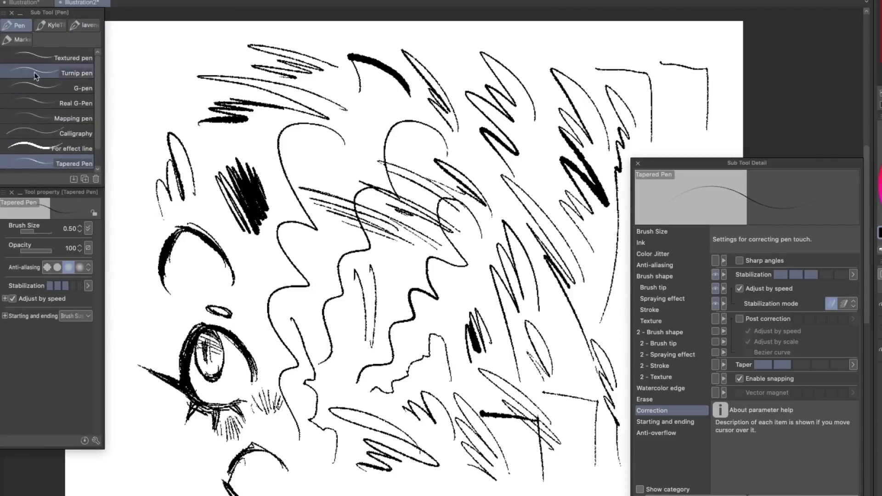
pyautogui.rightClick(55, 69)
pyautogui.click(110, 79)
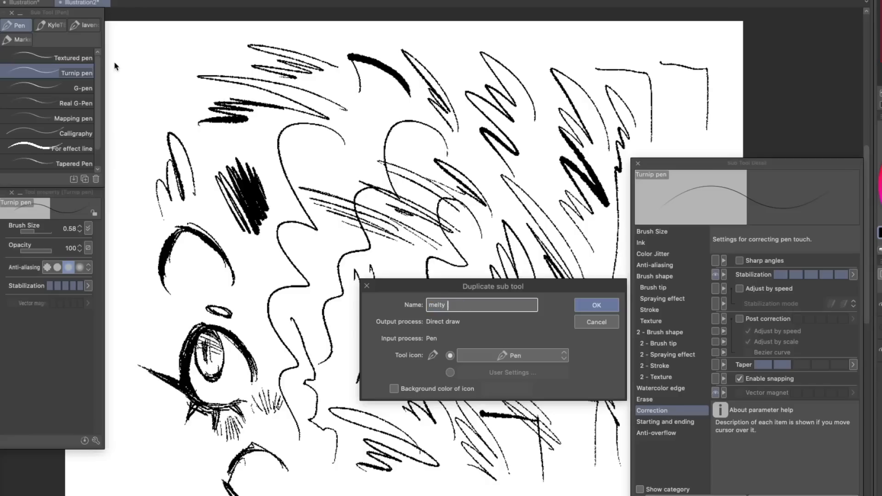
pyautogui.click(512, 355)
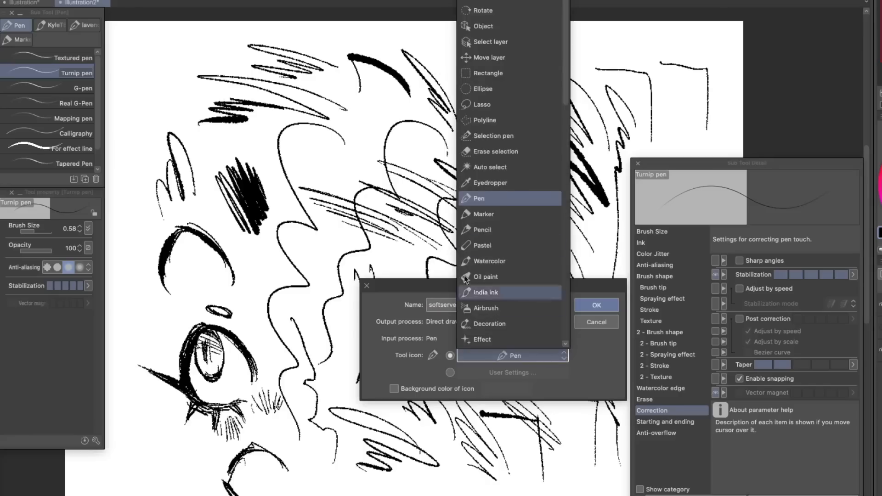
pyautogui.scroll(-3, 569, 95)
pyautogui.scroll(-3, 572, 94)
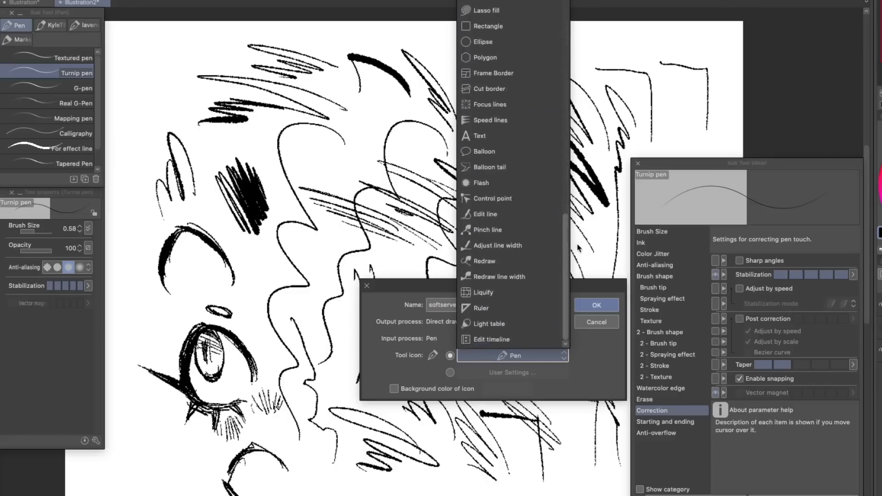
pyautogui.scroll(10, 570, 68)
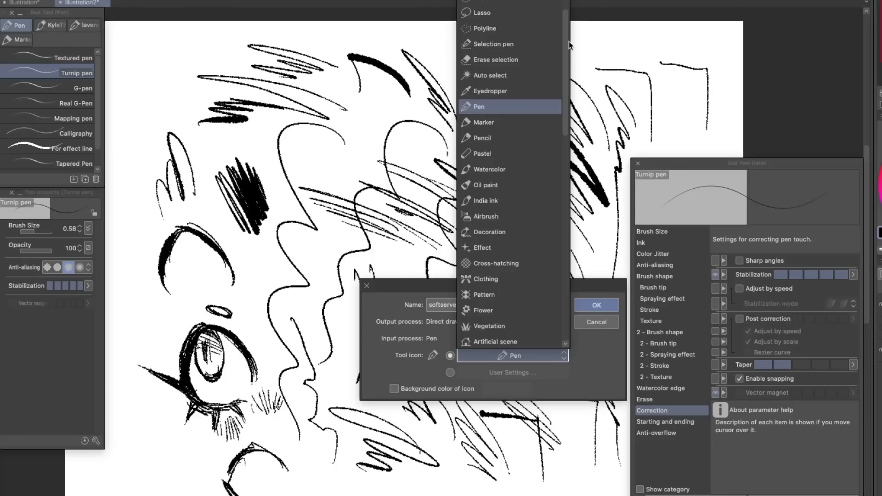
pyautogui.moveTo(569, 45); pyautogui.dragTo(571, 74)
pyautogui.click(496, 331)
pyautogui.click(470, 305)
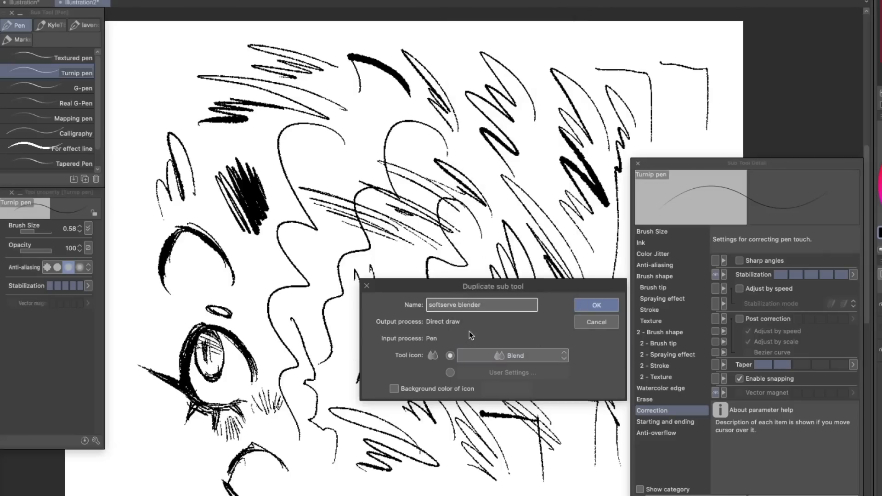
pyautogui.click(596, 305)
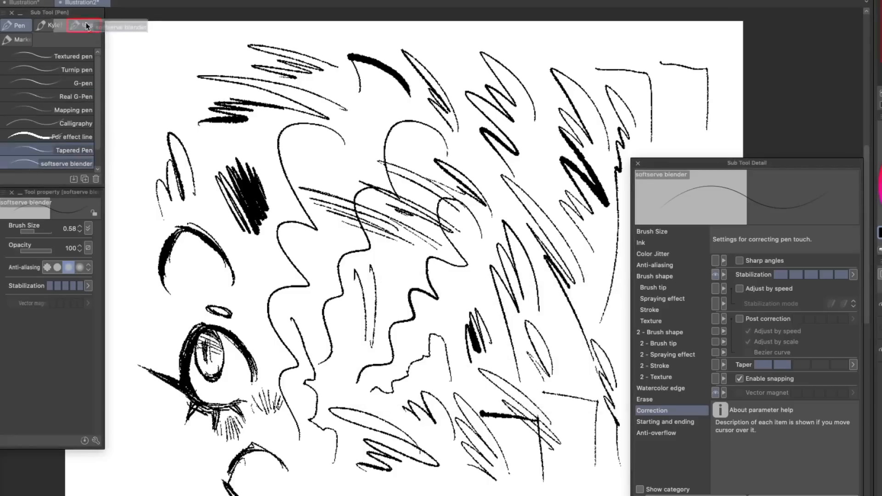
# - Clear the canvas, paint a large red shape at brush size 19.31, and examine the blender's Ink, Brush shape and Brush tip settings
pyautogui.press('Delete')
pyautogui.moveTo(522, 192); pyautogui.dragTo(373, 349)
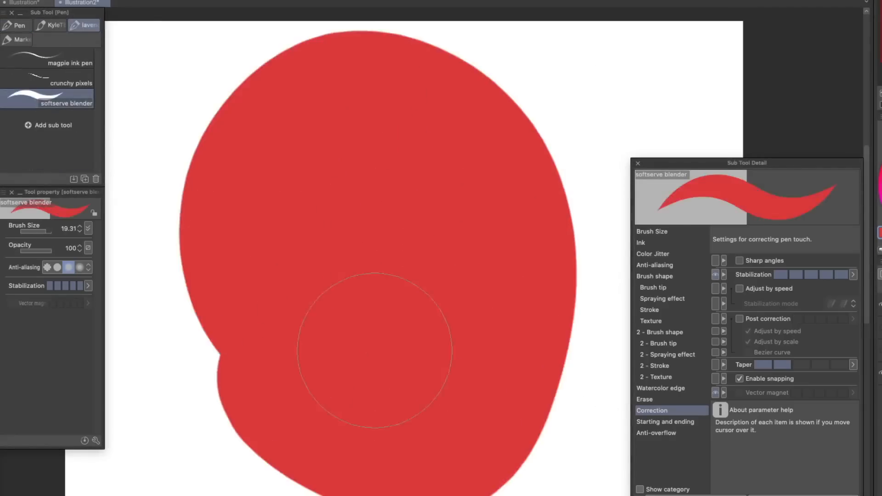
pyautogui.click(646, 298)
pyautogui.click(641, 243)
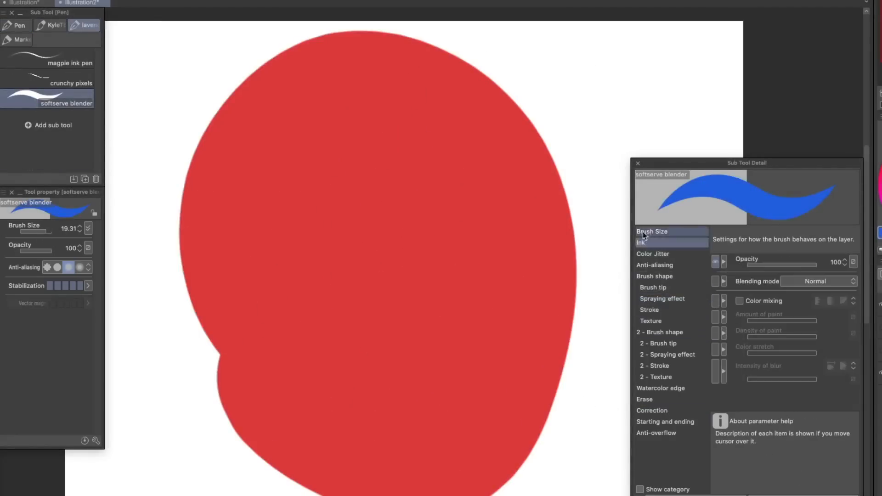
pyautogui.click(649, 232)
pyautogui.click(652, 269)
pyautogui.click(654, 276)
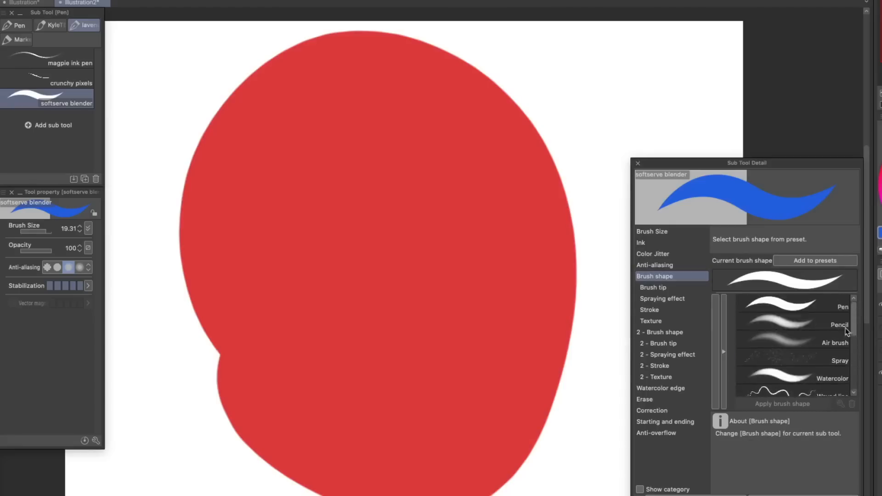
pyautogui.click(652, 287)
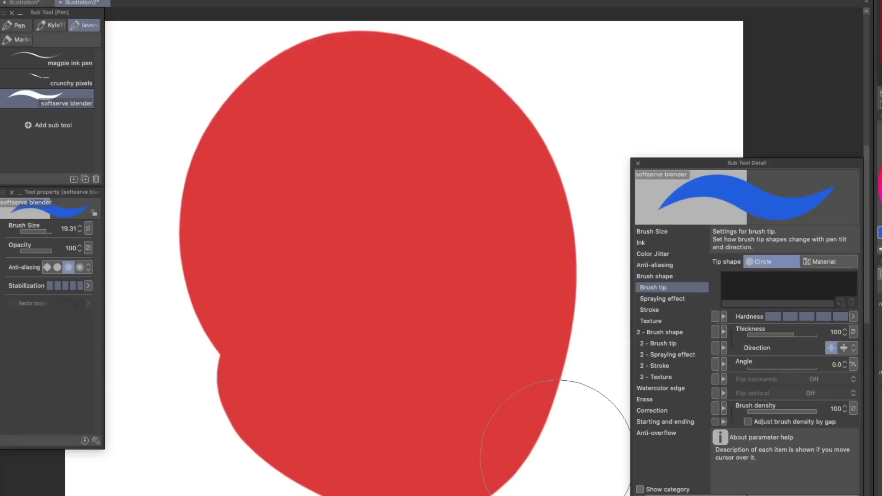
# - Switch to the blank square Illustration canvas, return to the custom brush group, and adjust the softserve blender's brush size
pyautogui.click(23, 3)
pyautogui.click(50, 25)
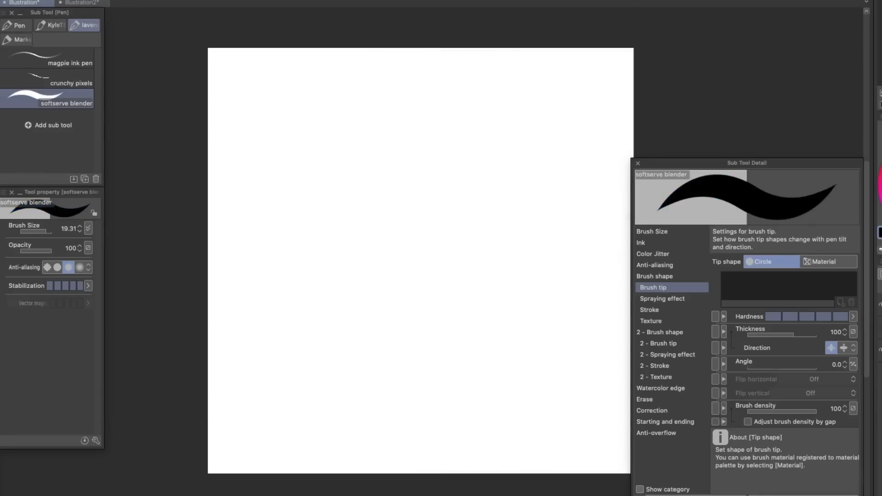
pyautogui.click(83, 25)
pyautogui.moveTo(35, 231); pyautogui.dragTo(40, 231)
pyautogui.moveTo(428, 419); pyautogui.dragTo(576, 115)
pyautogui.press('super+z')
pyautogui.moveTo(453, 423)
pyautogui.mouseDown()
pyautogui.moveTo(522, 411)
pyautogui.moveTo(567, 186)
pyautogui.mouseUp()
pyautogui.press('super+z')
# - Paint a large solid black blob with an irregular, lobed outline filling most of the square canvas
pyautogui.moveTo(403, 419)
pyautogui.mouseDown()
pyautogui.moveTo(429, 350)
pyautogui.moveTo(354, 429)
pyautogui.moveTo(416, 270)
pyautogui.moveTo(653, 235)
pyautogui.moveTo(225, 199)
pyautogui.mouseUp()
pyautogui.moveTo(215, 453); pyautogui.dragTo(229, 428)
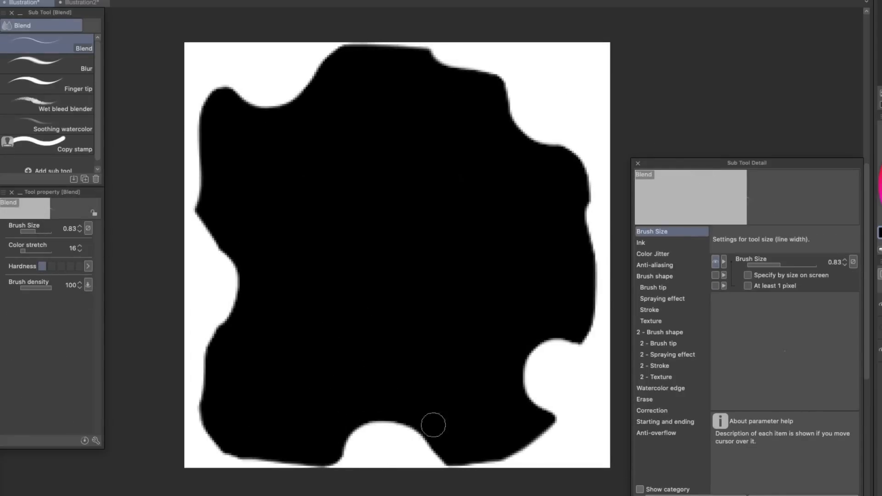
# - Smudge the black blob's whole outline into a soft, cloudy gradient with the Blend tool and nudge it slightly with Transform
pyautogui.moveTo(433, 425)
pyautogui.mouseDown()
pyautogui.moveTo(520, 375)
pyautogui.moveTo(535, 130)
pyautogui.moveTo(248, 104)
pyautogui.moveTo(210, 183)
pyautogui.moveTo(210, 336)
pyautogui.moveTo(328, 455)
pyautogui.moveTo(440, 443)
pyautogui.moveTo(555, 403)
pyautogui.moveTo(591, 281)
pyautogui.moveTo(555, 135)
pyautogui.moveTo(550, 346)
pyautogui.moveTo(520, 422)
pyautogui.moveTo(494, 399)
pyautogui.moveTo(544, 335)
pyautogui.moveTo(356, 411)
pyautogui.moveTo(412, 401)
pyautogui.moveTo(223, 423)
pyautogui.moveTo(272, 269)
pyautogui.moveTo(234, 179)
pyautogui.moveTo(426, 74)
pyautogui.moveTo(347, 56)
pyautogui.moveTo(498, 81)
pyautogui.moveTo(289, 91)
pyautogui.moveTo(294, 183)
pyautogui.moveTo(253, 182)
pyautogui.mouseUp()
pyautogui.moveTo(276, 115)
pyautogui.mouseDown()
pyautogui.moveTo(207, 118)
pyautogui.moveTo(244, 280)
pyautogui.moveTo(408, 73)
pyautogui.moveTo(236, 225)
pyautogui.mouseUp()
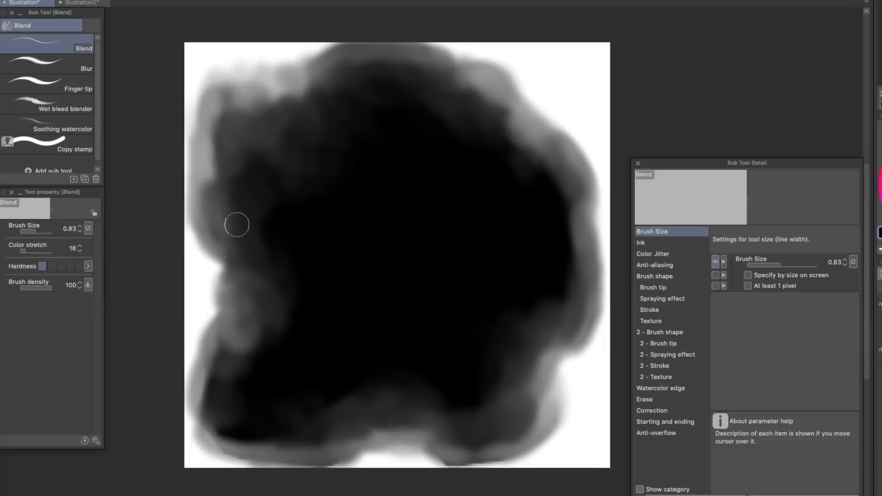
pyautogui.press('super+t')
pyautogui.moveTo(237, 178); pyautogui.dragTo(242, 179)
pyautogui.press('Return')
pyautogui.moveTo(423, 66)
pyautogui.mouseDown()
pyautogui.moveTo(391, 50)
pyautogui.moveTo(433, 130)
pyautogui.moveTo(335, 54)
pyautogui.moveTo(216, 193)
pyautogui.moveTo(232, 373)
pyautogui.mouseUp()
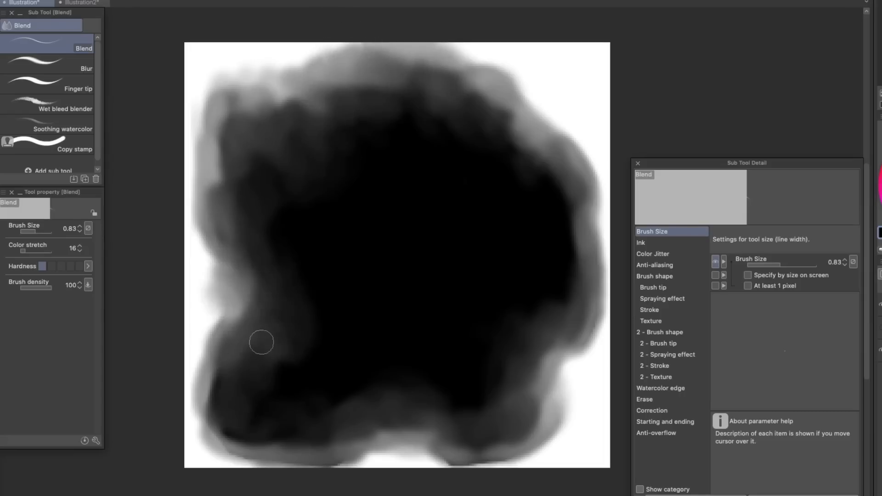
# - Register the softened blob as a material in the Brush folder under Image material
pyautogui.click(255, 175)
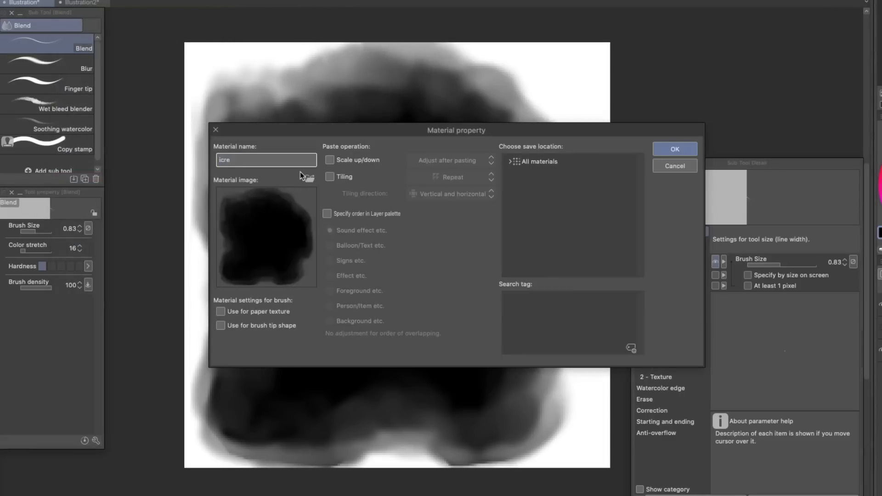
pyautogui.click(515, 219)
pyautogui.click(549, 263)
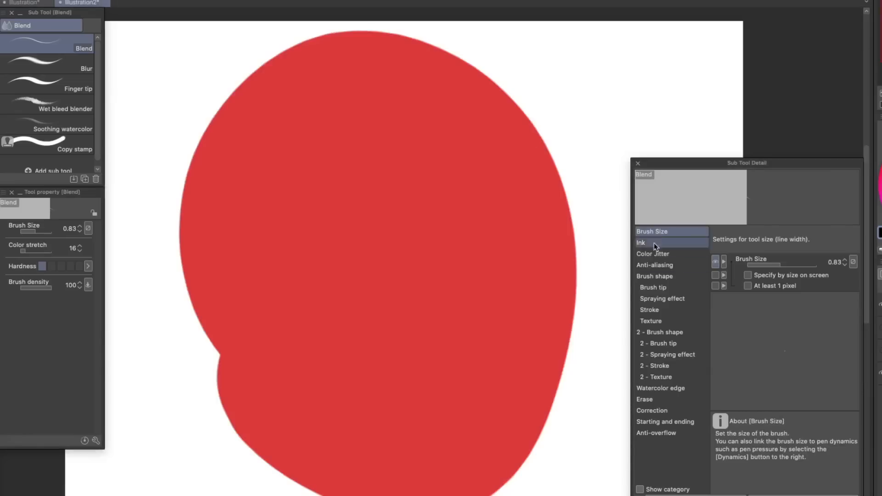
# - Return to the Illustration2 canvas, set the Blend tool's tip shape to Material, and list the created materials
pyautogui.click(653, 239)
pyautogui.click(767, 266)
pyautogui.click(513, 250)
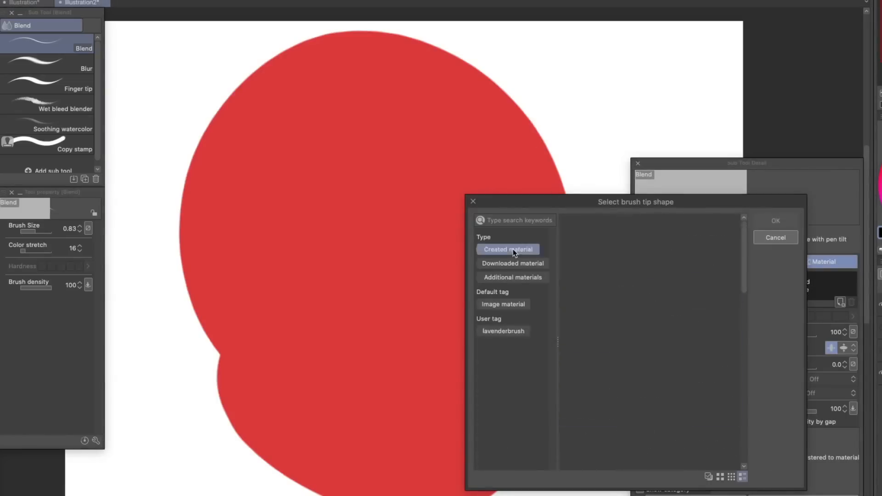
# - Look through the created and image materials for the registered blob tip
pyautogui.scroll(-10, 695, 372)
pyautogui.click(510, 250)
pyautogui.scroll(-5, 527, 338)
pyautogui.scroll(-10, 596, 416)
pyautogui.moveTo(744, 235)
pyautogui.mouseDown()
pyautogui.moveTo(754, 447)
pyautogui.moveTo(762, 396)
pyautogui.mouseUp()
pyautogui.scroll(5, 534, 296)
pyautogui.click(503, 304)
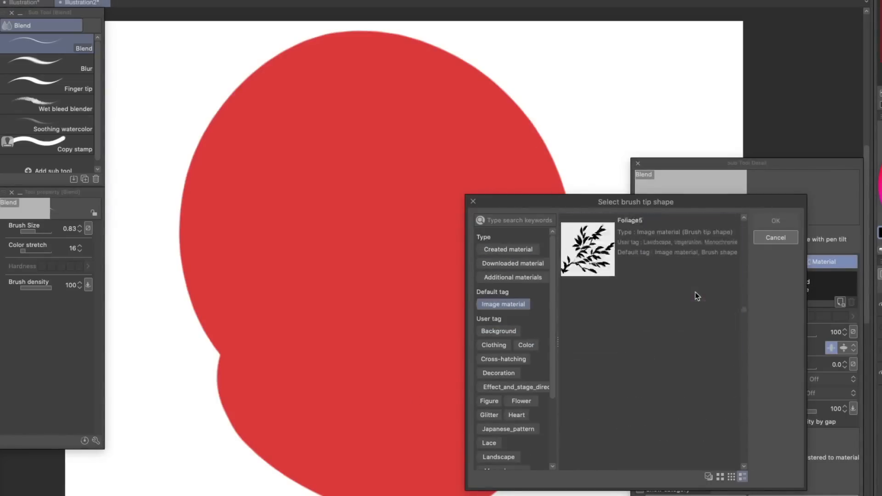
pyautogui.scroll(10, 694, 430)
pyautogui.scroll(5, 695, 430)
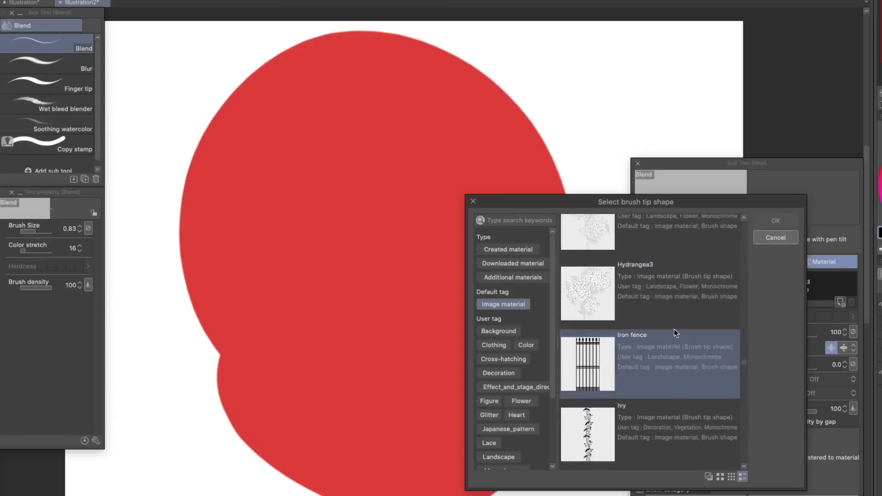
pyautogui.click(501, 219)
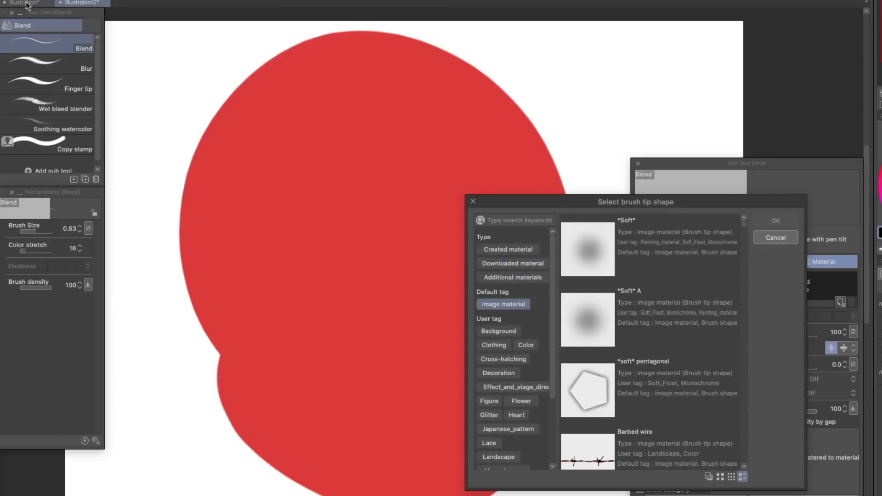
pyautogui.press('Escape')
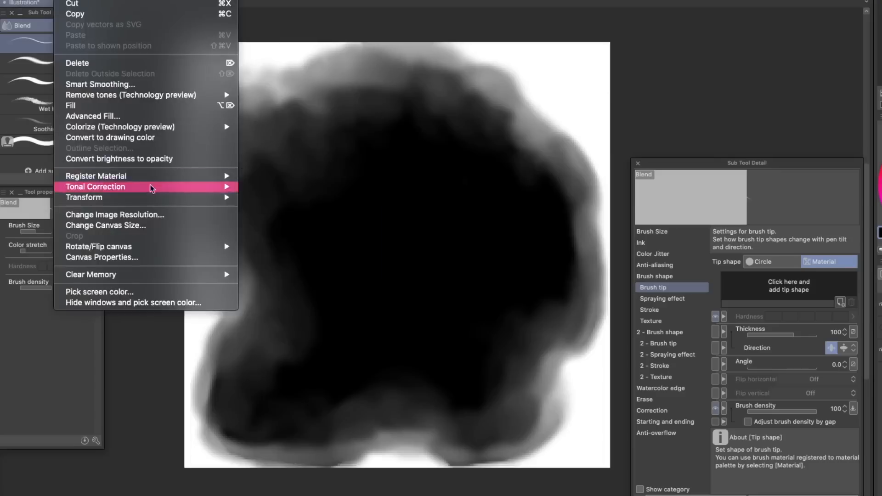
# - Register the softened blob as brush tip shape "icecream melty" in Image material > Brush with the tag lavenderbrush
pyautogui.click(266, 174)
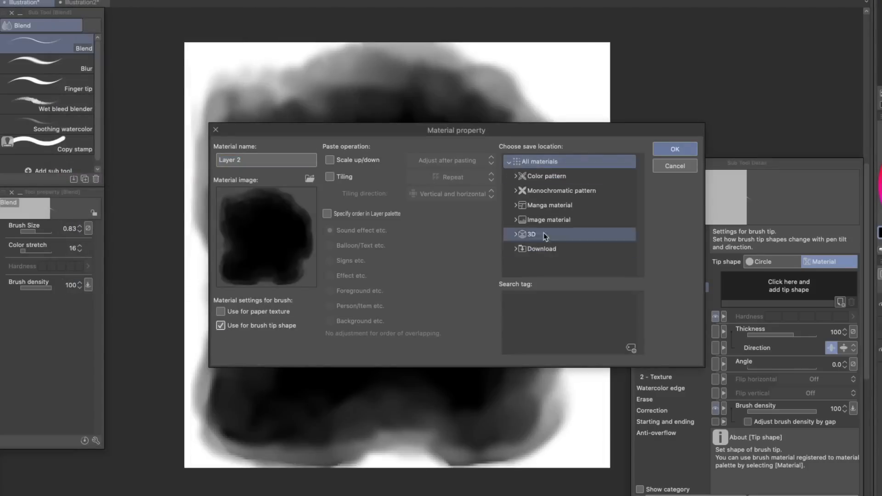
pyautogui.click(516, 220)
pyautogui.click(541, 264)
pyautogui.click(287, 161)
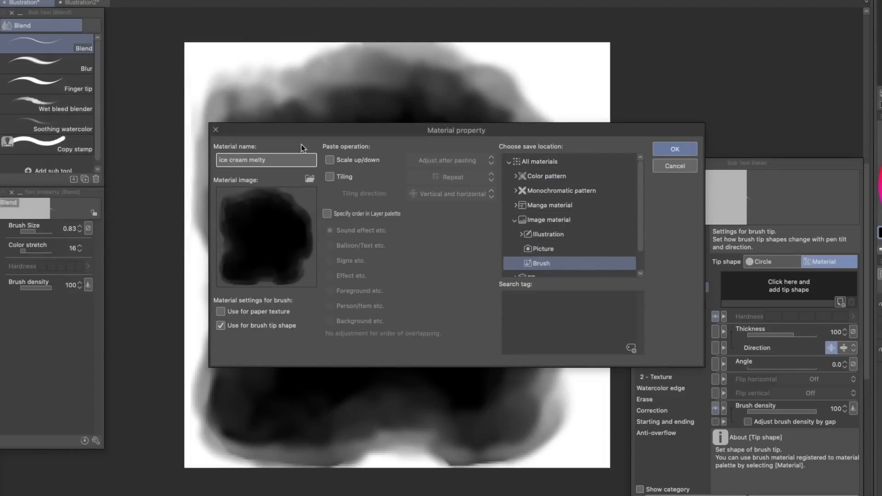
pyautogui.click(631, 348)
pyautogui.write('lavenderbrush')
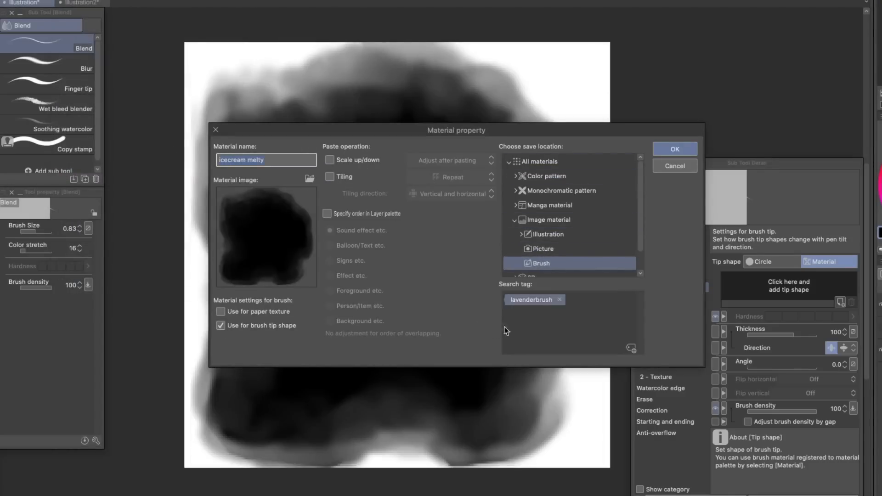
pyautogui.click(675, 149)
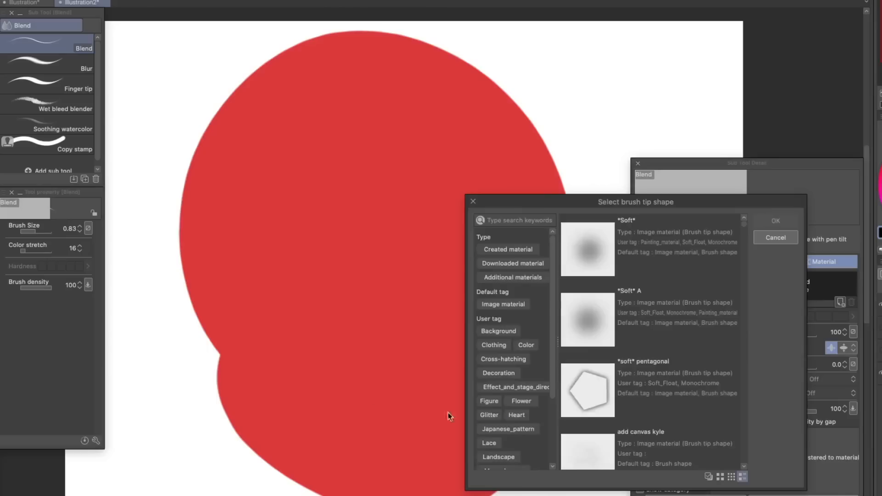
# - Assign the icecream melty tip to the Blend tool, paint a black dab, and smear the red shape's left edge
pyautogui.click(502, 458)
pyautogui.click(650, 246)
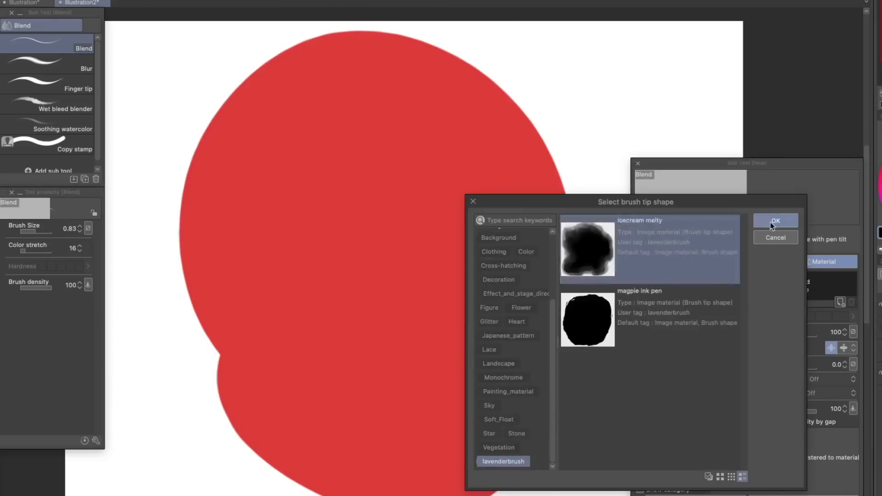
pyautogui.click(774, 222)
pyautogui.press('p')
pyautogui.moveTo(609, 148); pyautogui.dragTo(594, 173)
pyautogui.press('j')
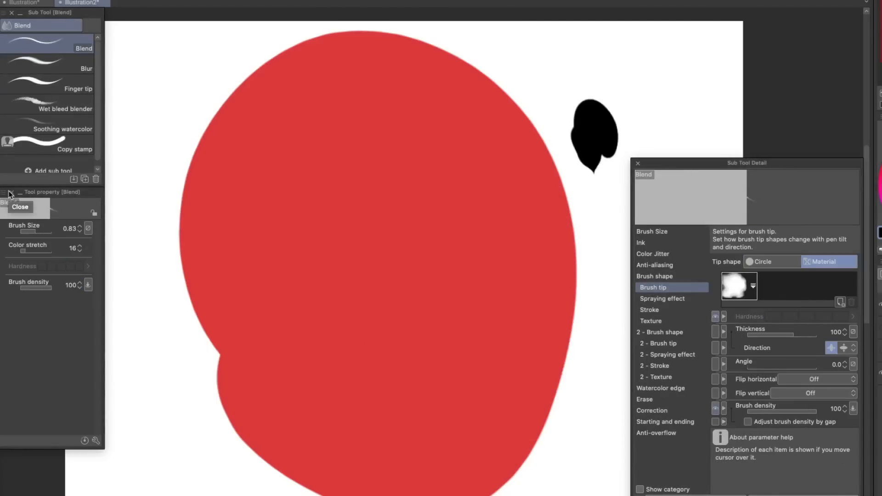
pyautogui.moveTo(171, 211); pyautogui.dragTo(188, 260)
# - Assign the icecream melty material tip to the softserve blender and paint black test strokes beside the red shape
pyautogui.press('p')
pyautogui.click(829, 262)
pyautogui.click(788, 286)
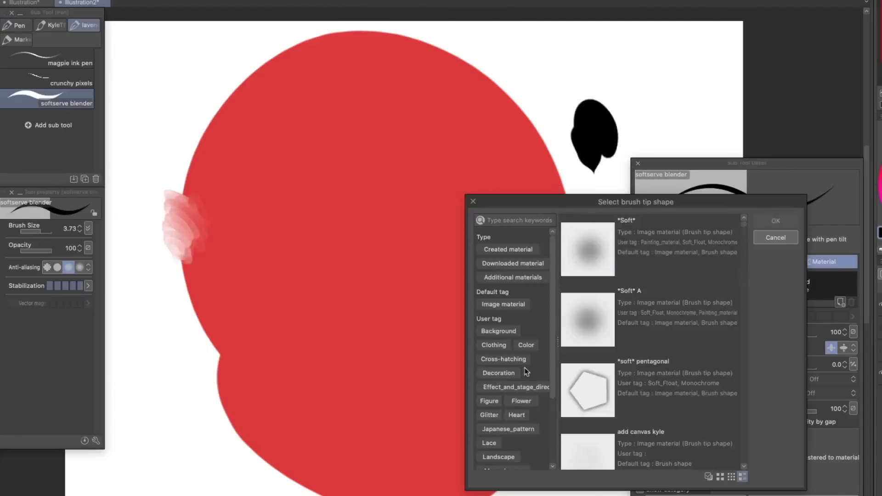
pyautogui.click(502, 458)
pyautogui.click(649, 247)
pyautogui.click(773, 222)
pyautogui.moveTo(560, 87); pyautogui.dragTo(549, 142)
pyautogui.click(661, 388)
pyautogui.moveTo(648, 74); pyautogui.dragTo(625, 144)
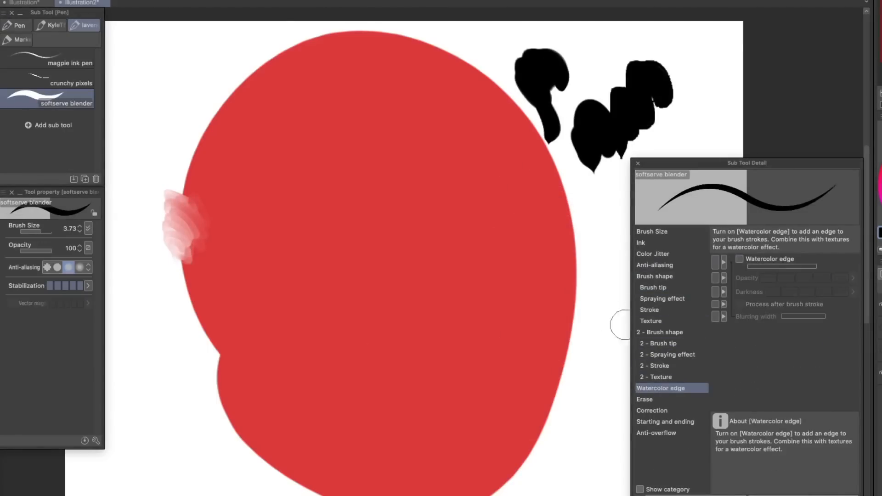
# - Examine the softserve blender's anti-aliasing, brush size dynamics, brush tip, stroke, texture, correction, ink and color jitter settings
pyautogui.click(655, 276)
pyautogui.click(654, 265)
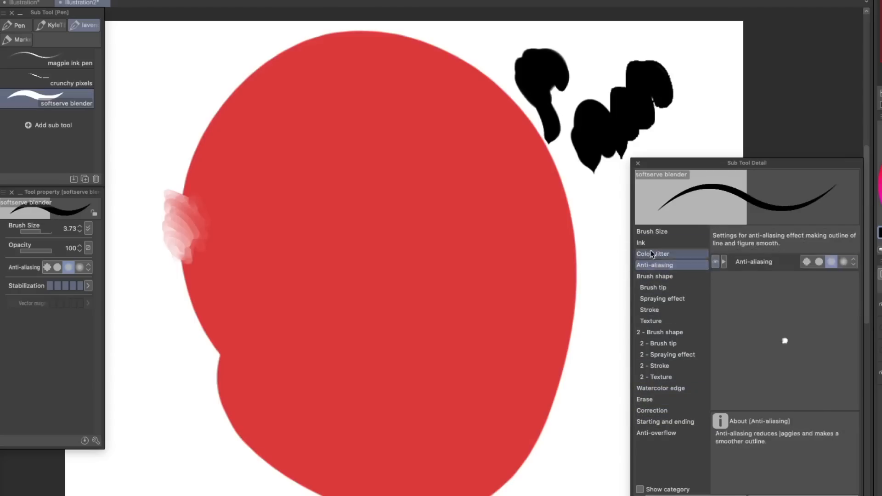
pyautogui.click(651, 232)
pyautogui.click(853, 262)
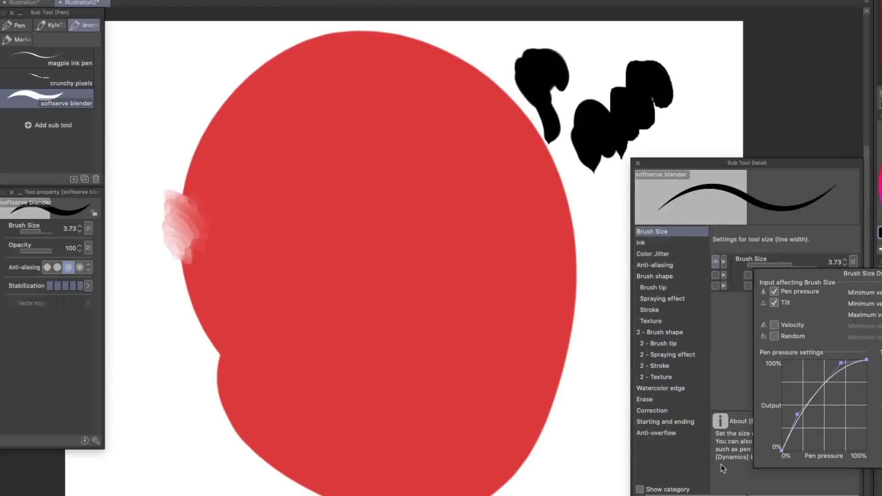
pyautogui.click(658, 284)
pyautogui.click(655, 287)
pyautogui.click(649, 310)
pyautogui.click(650, 320)
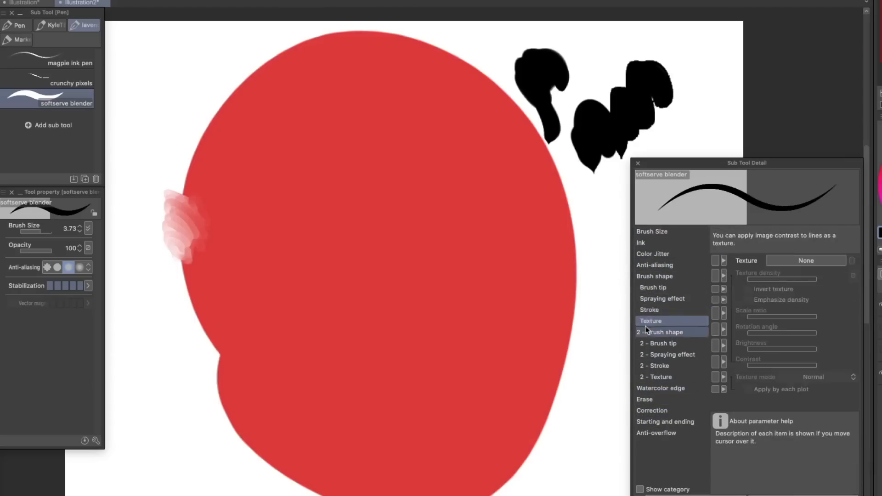
pyautogui.click(657, 366)
pyautogui.click(652, 410)
pyautogui.click(641, 243)
pyautogui.click(653, 254)
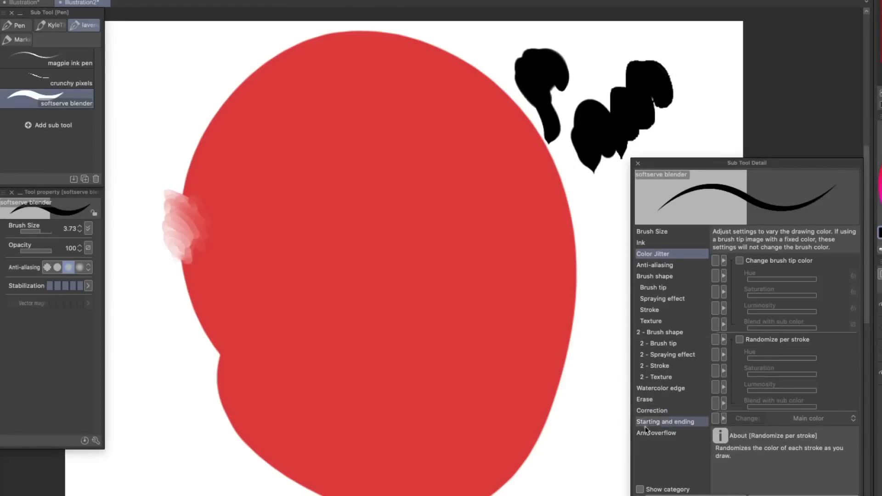
# - Browse the blending modes available in the softserve blender's ink settings
pyautogui.click(641, 242)
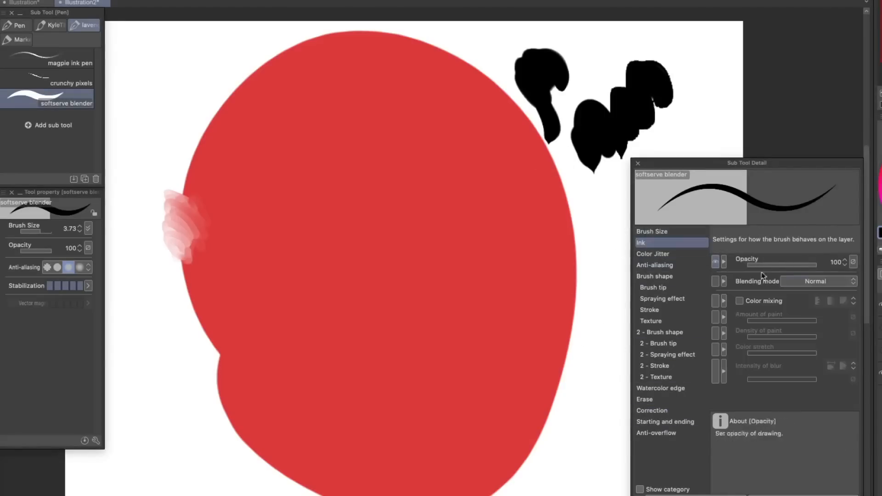
pyautogui.click(816, 281)
pyautogui.scroll(-3, 813, 151)
pyautogui.scroll(5, 809, 138)
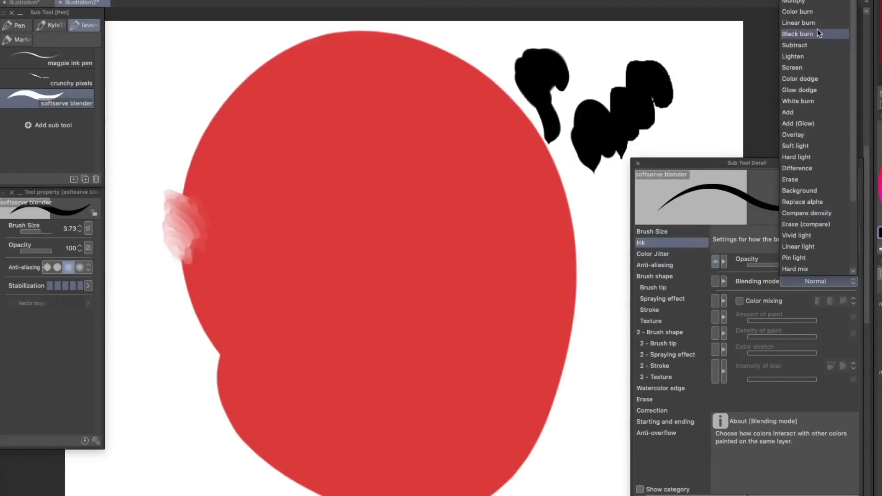
pyautogui.click(817, 29)
# - Enable Color mixing with color stretch 56 and amount of paint 26, painting blue test strokes along the red shape's right side
pyautogui.click(739, 300)
pyautogui.moveTo(584, 225); pyautogui.dragTo(518, 266)
pyautogui.click(785, 353)
pyautogui.moveTo(584, 353)
pyautogui.mouseDown()
pyautogui.moveTo(545, 335)
pyautogui.moveTo(573, 368)
pyautogui.mouseUp()
pyautogui.moveTo(584, 414); pyautogui.dragTo(490, 355)
pyautogui.moveTo(549, 446)
pyautogui.mouseDown()
pyautogui.moveTo(533, 452)
pyautogui.moveTo(481, 430)
pyautogui.mouseUp()
pyautogui.click(774, 320)
pyautogui.moveTo(534, 396); pyautogui.dragTo(586, 427)
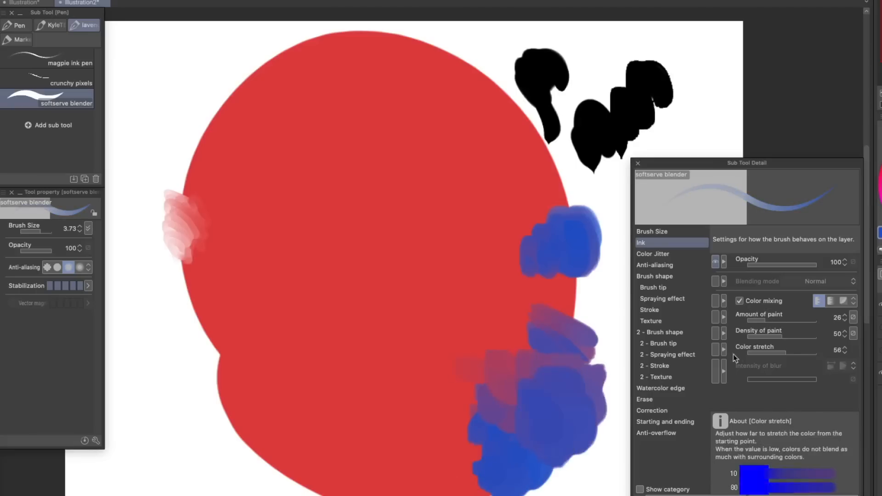
# - Set density of paint to 71 and amount of paint to 12, testing strokes on the shape's right and upper edges
pyautogui.click(796, 336)
pyautogui.moveTo(578, 184)
pyautogui.mouseDown()
pyautogui.moveTo(495, 198)
pyautogui.moveTo(529, 197)
pyautogui.moveTo(514, 287)
pyautogui.mouseUp()
pyautogui.click(753, 320)
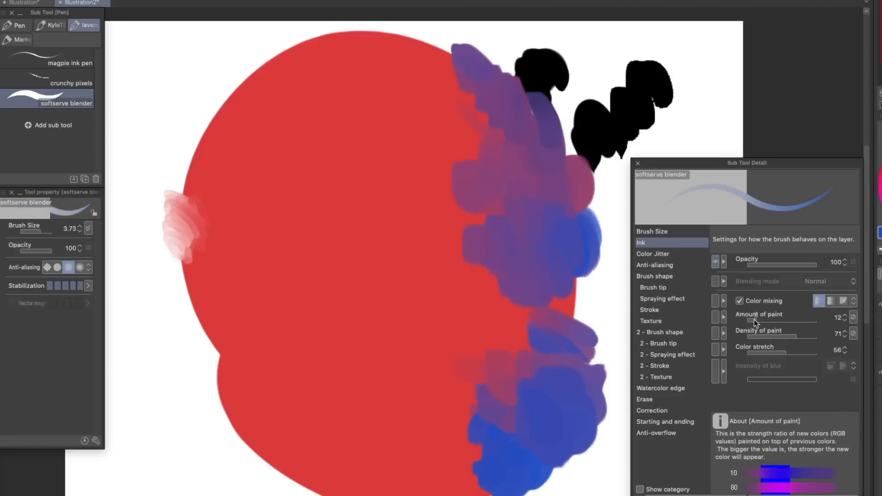
pyautogui.moveTo(437, 37); pyautogui.dragTo(421, 76)
pyautogui.moveTo(365, 37)
pyautogui.mouseDown()
pyautogui.moveTo(344, 55)
pyautogui.moveTo(222, 102)
pyautogui.mouseUp()
# - Set amount of paint to 35, keep opacity at 100, and paint test strokes on the shape's right and lower-left edges
pyautogui.click(771, 321)
pyautogui.moveTo(579, 290); pyautogui.dragTo(508, 350)
pyautogui.moveTo(255, 453)
pyautogui.mouseDown()
pyautogui.moveTo(171, 379)
pyautogui.moveTo(210, 368)
pyautogui.mouseUp()
pyautogui.click(795, 265)
pyautogui.moveTo(817, 267); pyautogui.dragTo(823, 266)
# - Try the second and third color mixing modes with blue strokes, return to the first mode, and paint over the left edge
pyautogui.click(830, 301)
pyautogui.moveTo(419, 458); pyautogui.dragTo(473, 494)
pyautogui.click(843, 300)
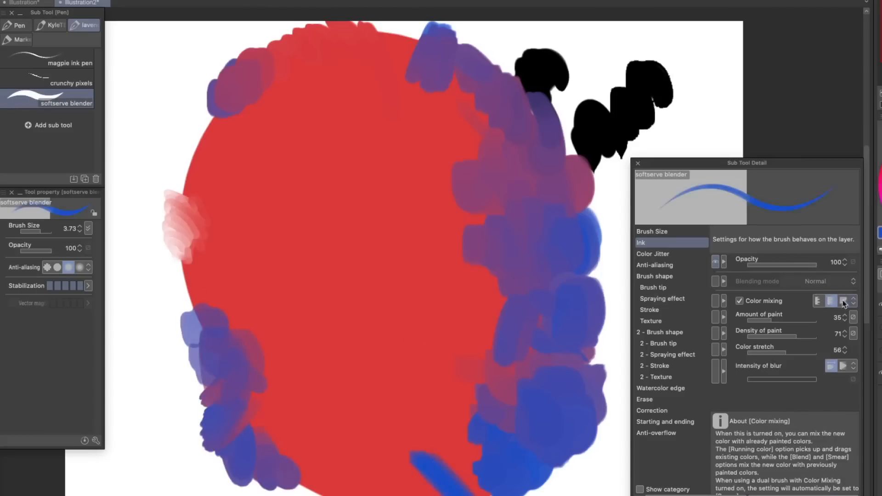
pyautogui.moveTo(147, 298); pyautogui.dragTo(202, 271)
pyautogui.click(818, 301)
pyautogui.moveTo(195, 252); pyautogui.dragTo(216, 285)
pyautogui.moveTo(180, 172); pyautogui.dragTo(190, 200)
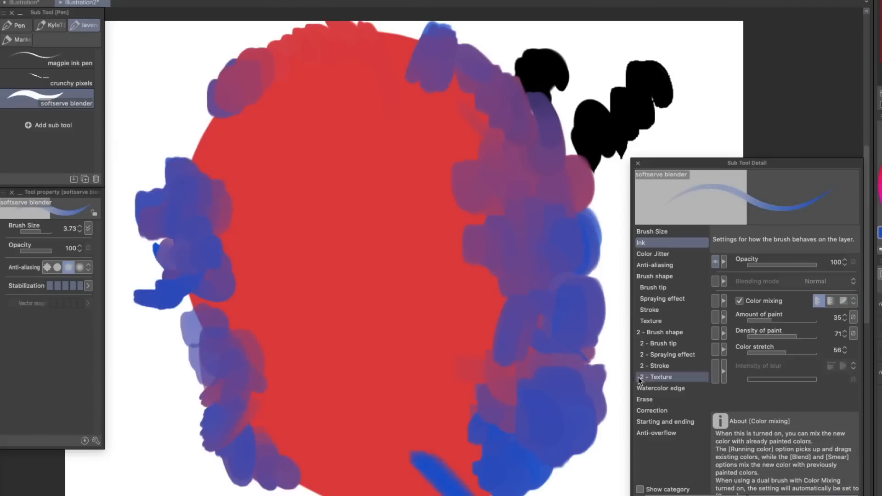
# - Set color stretch to 89 and paint test strokes on the shape's upper-left edge, center and lower part
pyautogui.click(808, 353)
pyautogui.moveTo(202, 127); pyautogui.dragTo(239, 184)
pyautogui.moveTo(343, 281); pyautogui.dragTo(294, 315)
pyautogui.moveTo(264, 488)
pyautogui.mouseDown()
pyautogui.moveTo(328, 480)
pyautogui.moveTo(352, 487)
pyautogui.mouseUp()
pyautogui.moveTo(413, 321); pyautogui.dragTo(253, 269)
# - Erase the shape's lower-right part along a scalloped curve and paint softserve blender strokes over the new edge
pyautogui.press('e')
pyautogui.moveTo(362, 289)
pyautogui.mouseDown()
pyautogui.moveTo(433, 265)
pyautogui.moveTo(333, 453)
pyautogui.mouseUp()
pyautogui.press('p')
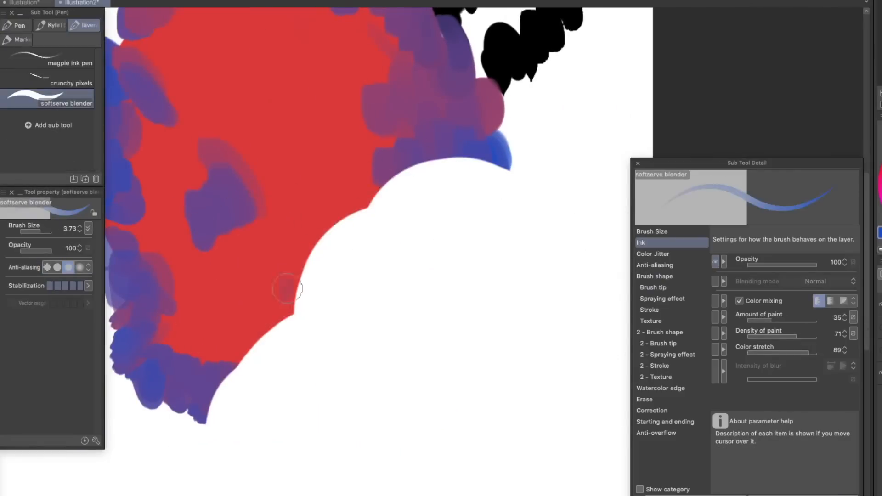
pyautogui.moveTo(289, 288); pyautogui.dragTo(266, 314)
# - Adjust the amount of paint, drag red over the erased edge, and compare with the Blend tool's ink settings
pyautogui.click(753, 320)
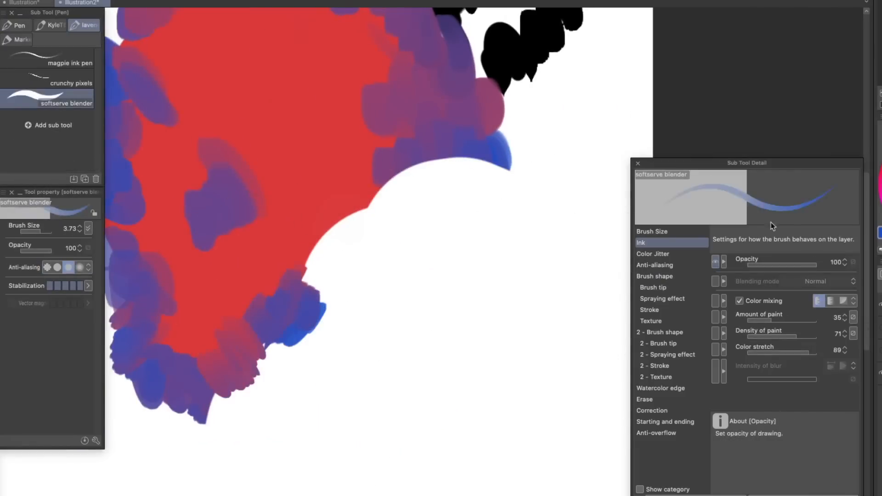
pyautogui.moveTo(342, 216); pyautogui.dragTo(388, 267)
pyautogui.press('j')
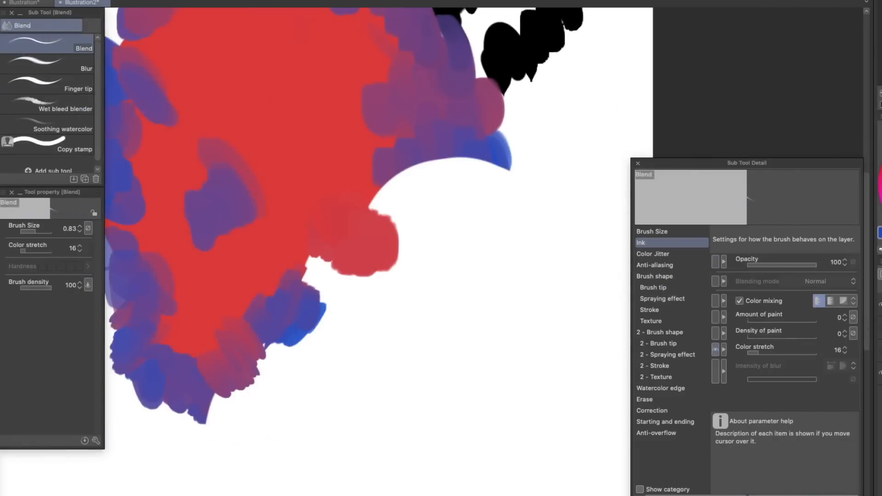
pyautogui.press('p')
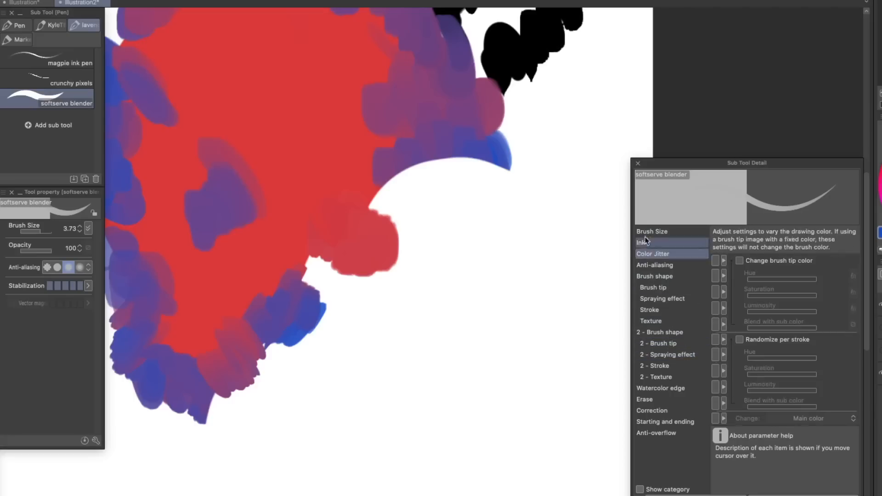
# - Set amount of paint to 8, density to 4 and brush size to 0.85, testing blended strokes along the lower-right edge
pyautogui.moveTo(373, 250)
pyautogui.mouseDown()
pyautogui.moveTo(401, 286)
pyautogui.moveTo(361, 255)
pyautogui.moveTo(385, 216)
pyautogui.mouseUp()
pyautogui.click(34, 231)
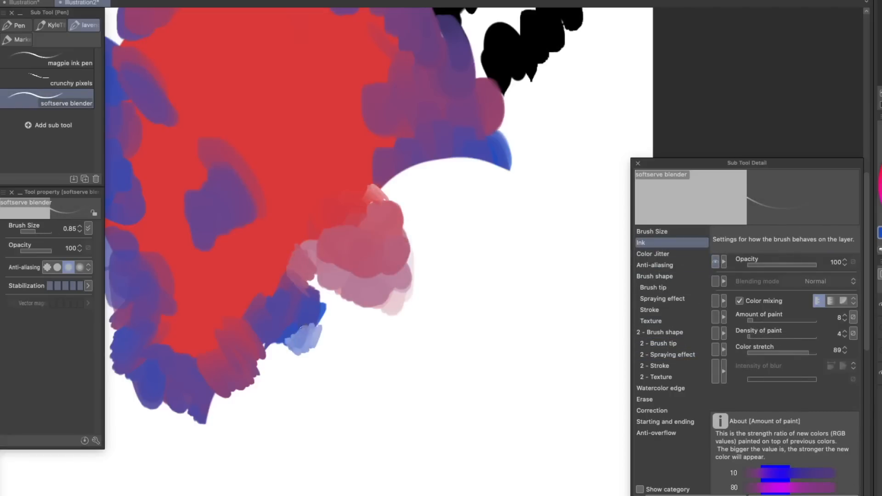
pyautogui.click(652, 231)
pyautogui.click(853, 262)
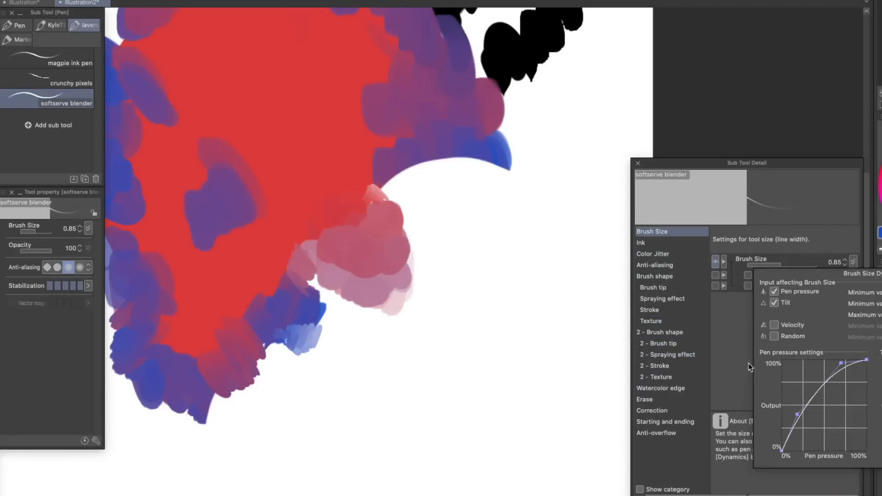
pyautogui.moveTo(435, 240); pyautogui.dragTo(385, 233)
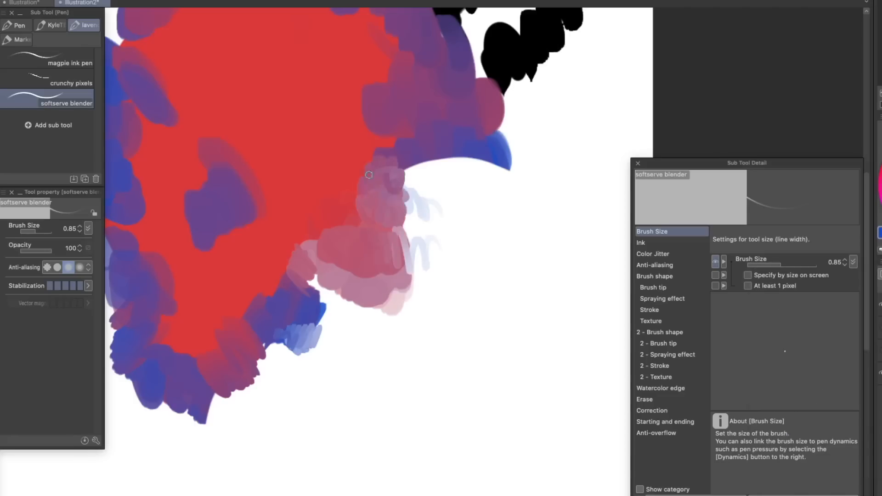
pyautogui.moveTo(393, 212); pyautogui.dragTo(381, 216)
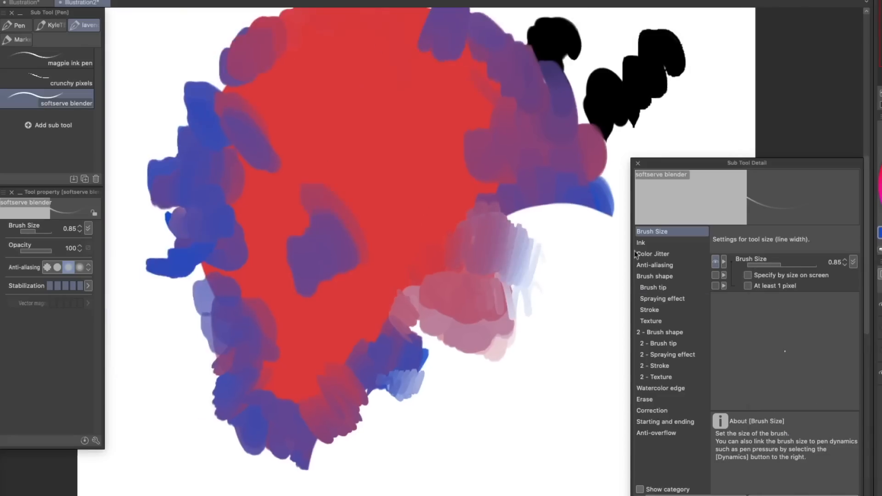
# - Set the brush size to 2.26 and paint softserve blender strokes along the shape's lower-right edge
pyautogui.click(646, 310)
pyautogui.click(644, 333)
pyautogui.click(645, 343)
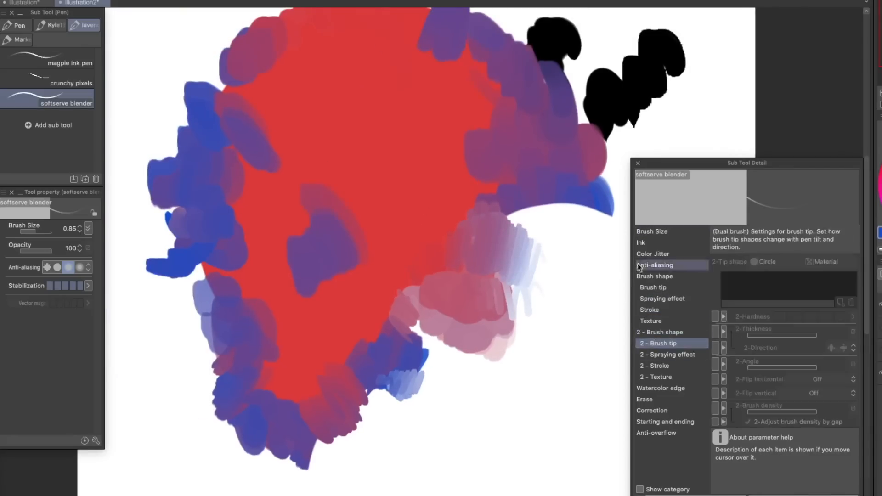
pyautogui.click(641, 243)
pyautogui.click(652, 232)
pyautogui.click(788, 265)
pyautogui.moveTo(427, 278)
pyautogui.mouseDown()
pyautogui.moveTo(541, 307)
pyautogui.moveTo(529, 298)
pyautogui.moveTo(432, 331)
pyautogui.mouseUp()
# - Try the spraying effect and continuous spraying with test strokes along the shape's lower-right side
pyautogui.click(667, 354)
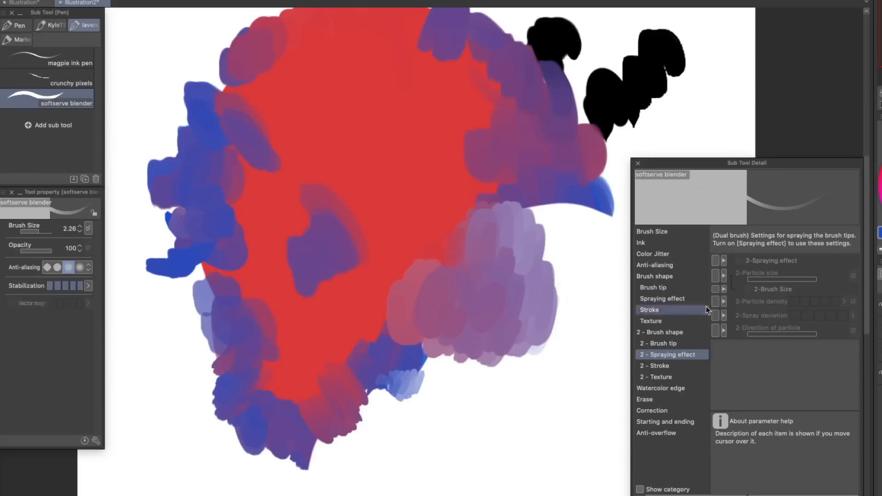
pyautogui.click(656, 365)
pyautogui.click(662, 299)
pyautogui.click(739, 260)
pyautogui.moveTo(468, 368); pyautogui.dragTo(518, 368)
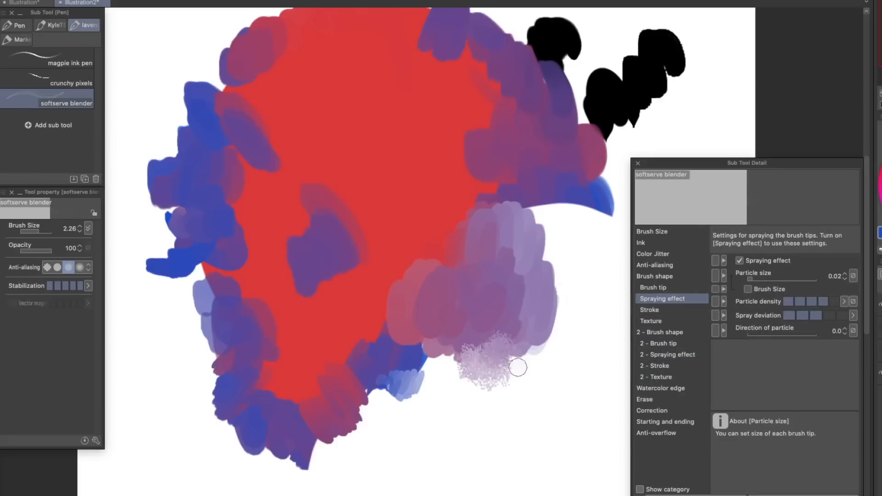
pyautogui.click(649, 309)
pyautogui.click(739, 292)
pyautogui.moveTo(583, 252)
pyautogui.mouseDown()
pyautogui.moveTo(542, 252)
pyautogui.moveTo(560, 264)
pyautogui.mouseUp()
pyautogui.click(739, 292)
# - Try the watercolor edge with test strokes below the shape's lower-right part
pyautogui.click(661, 388)
pyautogui.click(739, 259)
pyautogui.moveTo(453, 352); pyautogui.dragTo(491, 385)
pyautogui.click(739, 259)
# - Set color stretch to 100 and paint blending strokes over the outlined patches and down from the red area
pyautogui.click(652, 410)
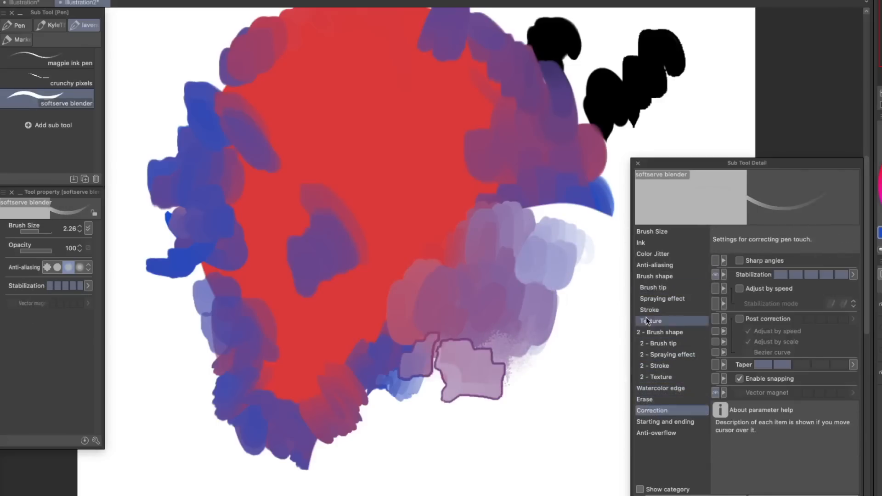
pyautogui.click(654, 265)
pyautogui.click(652, 253)
pyautogui.click(641, 243)
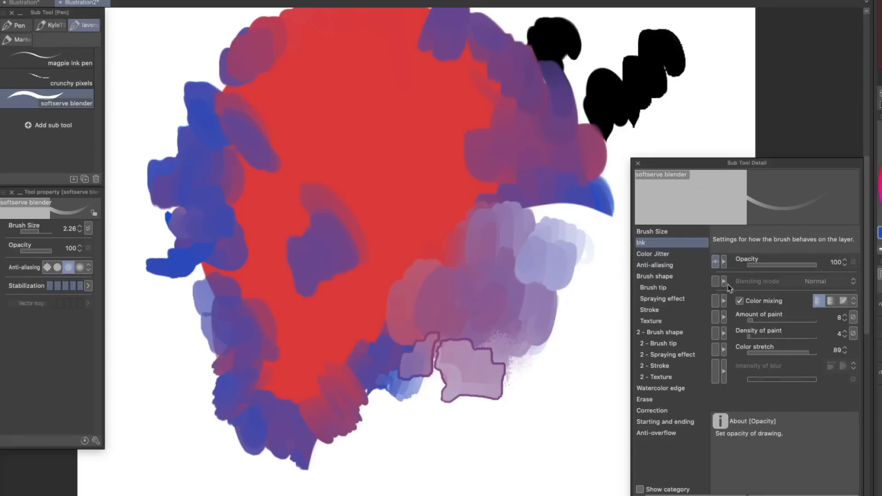
pyautogui.moveTo(808, 353); pyautogui.dragTo(820, 353)
pyautogui.moveTo(415, 356); pyautogui.dragTo(471, 381)
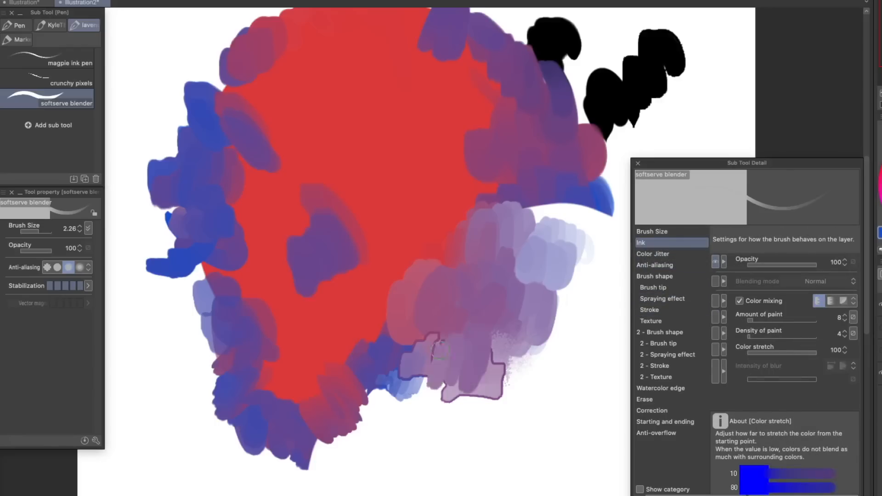
pyautogui.moveTo(385, 343); pyautogui.dragTo(403, 418)
pyautogui.moveTo(368, 353)
pyautogui.mouseDown()
pyautogui.moveTo(363, 473)
pyautogui.moveTo(357, 441)
pyautogui.mouseUp()
# - Set the brush tip's density to 51 and test it with strokes on the lower edge and the blank area beside the shape
pyautogui.click(653, 287)
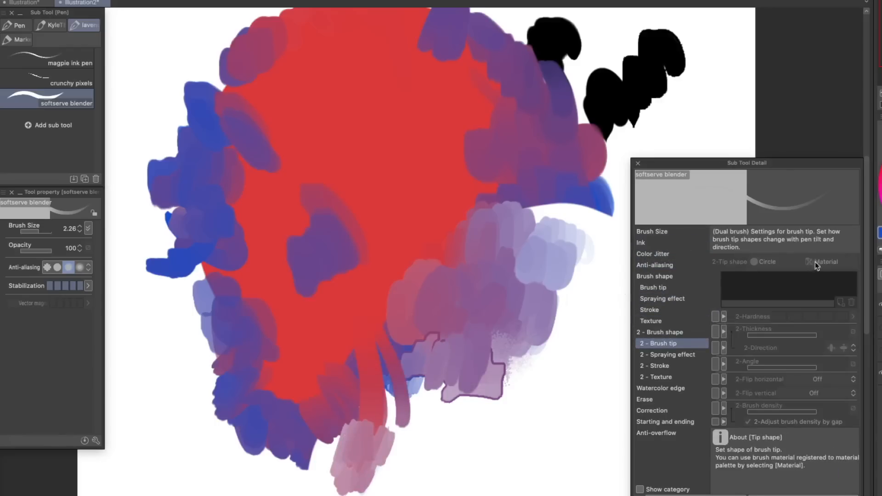
pyautogui.moveTo(414, 385)
pyautogui.mouseDown()
pyautogui.moveTo(416, 454)
pyautogui.moveTo(382, 438)
pyautogui.mouseUp()
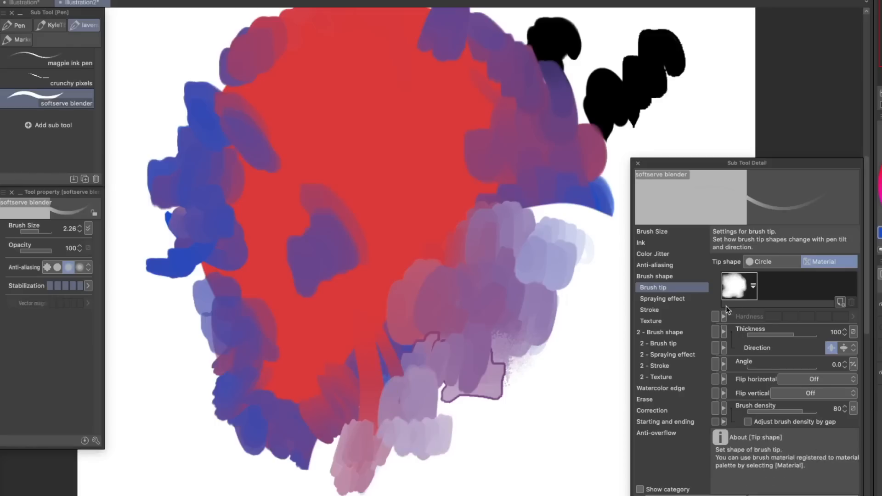
pyautogui.moveTo(503, 378); pyautogui.dragTo(480, 416)
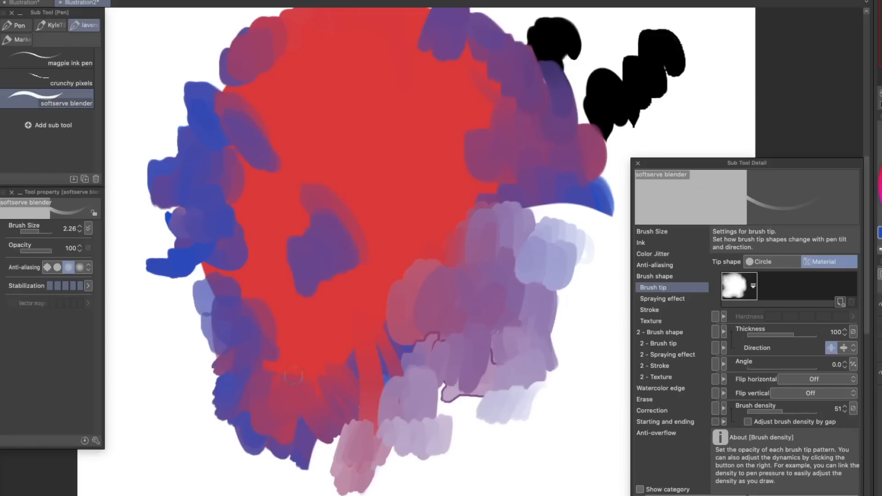
pyautogui.moveTo(174, 400); pyautogui.dragTo(160, 418)
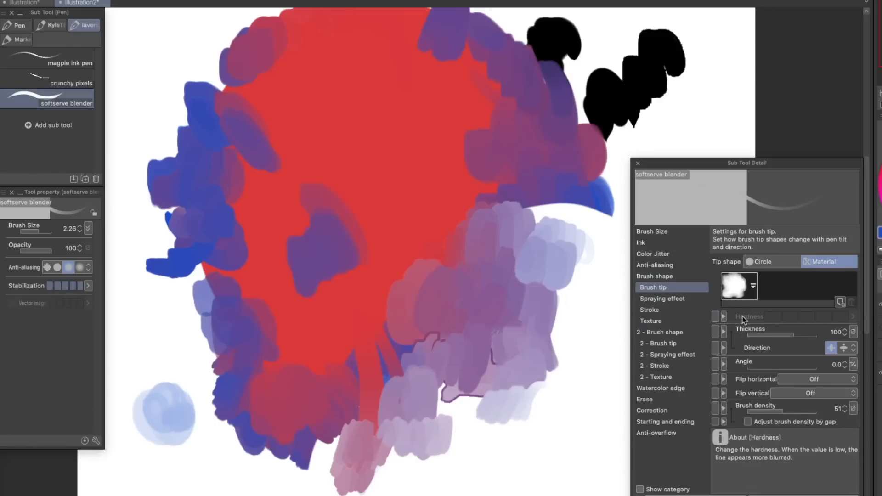
# - Vary the brush tip's thickness with test strokes along the shape's lower-right side, settling on 108
pyautogui.moveTo(794, 335); pyautogui.dragTo(770, 339)
pyautogui.moveTo(585, 323); pyautogui.dragTo(543, 353)
pyautogui.moveTo(770, 336); pyautogui.dragTo(816, 335)
pyautogui.moveTo(610, 266); pyautogui.dragTo(533, 386)
pyautogui.moveTo(816, 336)
pyautogui.mouseDown()
pyautogui.moveTo(772, 339)
pyautogui.moveTo(794, 336)
pyautogui.mouseUp()
pyautogui.hotkey('ctrl', 'z')
pyautogui.moveTo(591, 324)
pyautogui.mouseDown()
pyautogui.moveTo(580, 326)
pyautogui.moveTo(538, 435)
pyautogui.moveTo(491, 365)
pyautogui.moveTo(469, 417)
pyautogui.moveTo(448, 395)
pyautogui.moveTo(404, 455)
pyautogui.mouseUp()
# - Link the softserve blender's brush density to pen pressure and paint test strokes on the lower edges and the separate blue patch
pyautogui.click(654, 276)
pyautogui.click(659, 365)
pyautogui.click(645, 310)
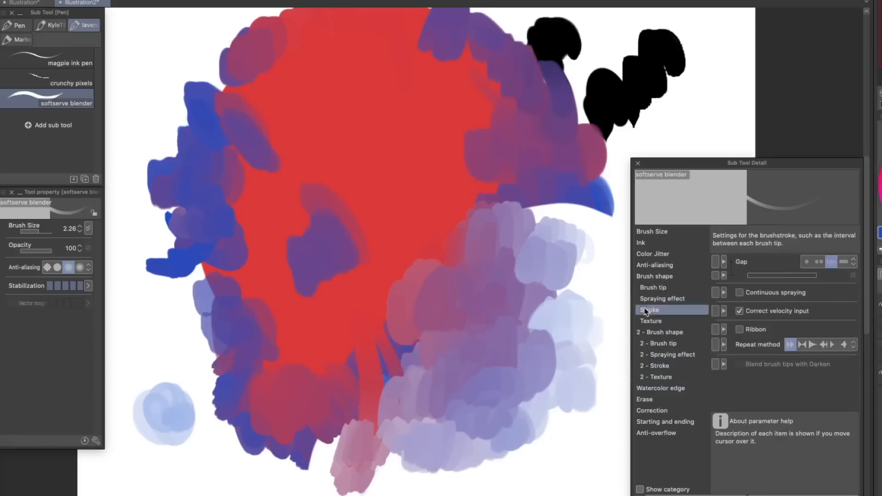
pyautogui.click(653, 288)
pyautogui.click(853, 409)
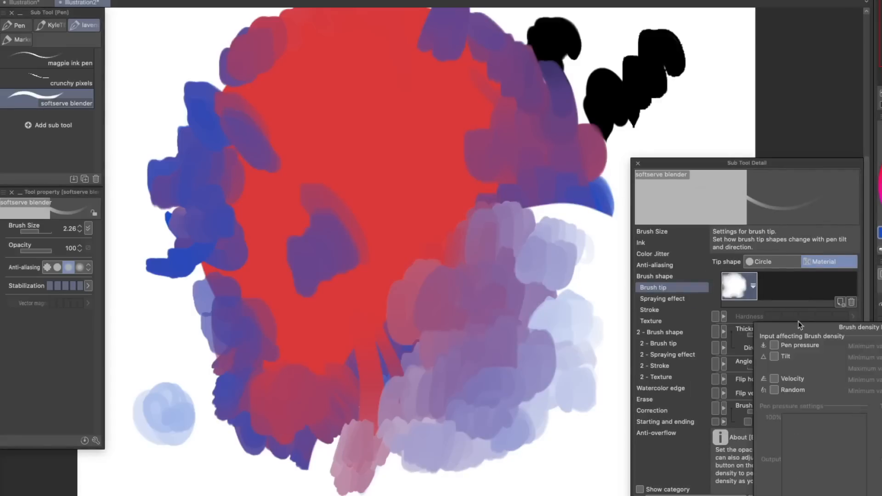
pyautogui.moveTo(596, 382)
pyautogui.mouseDown()
pyautogui.moveTo(599, 370)
pyautogui.moveTo(559, 354)
pyautogui.moveTo(539, 455)
pyautogui.moveTo(548, 400)
pyautogui.mouseUp()
pyautogui.moveTo(357, 346)
pyautogui.mouseDown()
pyautogui.moveTo(369, 375)
pyautogui.moveTo(321, 452)
pyautogui.moveTo(242, 416)
pyautogui.mouseUp()
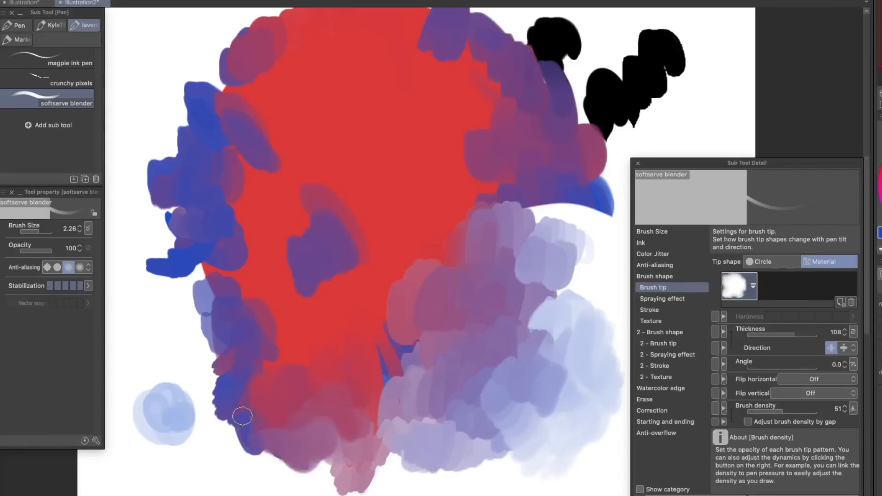
pyautogui.moveTo(183, 400)
pyautogui.mouseDown()
pyautogui.moveTo(163, 394)
pyautogui.moveTo(187, 389)
pyautogui.moveTo(158, 351)
pyautogui.mouseUp()
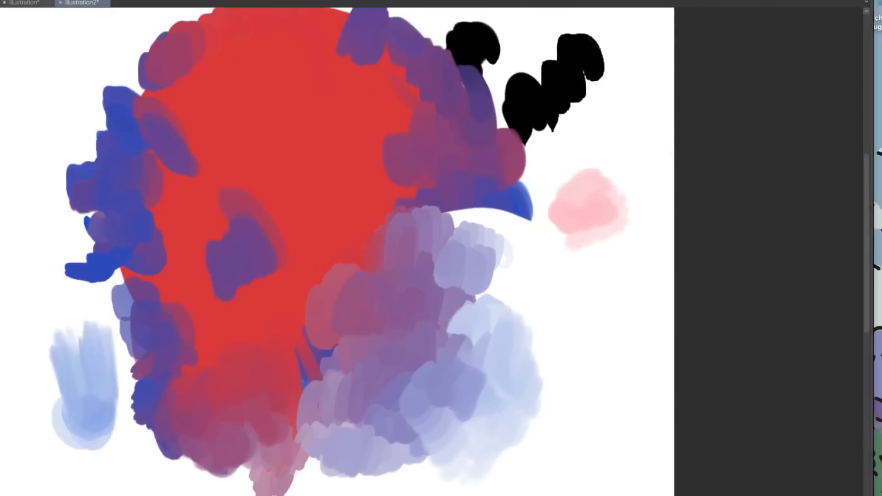
# - Extend the pale pink patch beside the shape, set the brush size to 3.73 and blend broad strokes across the red and purple areas
pyautogui.moveTo(560, 248)
pyautogui.mouseDown()
pyautogui.moveTo(552, 216)
pyautogui.moveTo(488, 235)
pyautogui.moveTo(395, 177)
pyautogui.moveTo(472, 212)
pyautogui.moveTo(510, 336)
pyautogui.moveTo(508, 302)
pyautogui.moveTo(500, 418)
pyautogui.moveTo(526, 339)
pyautogui.mouseUp()
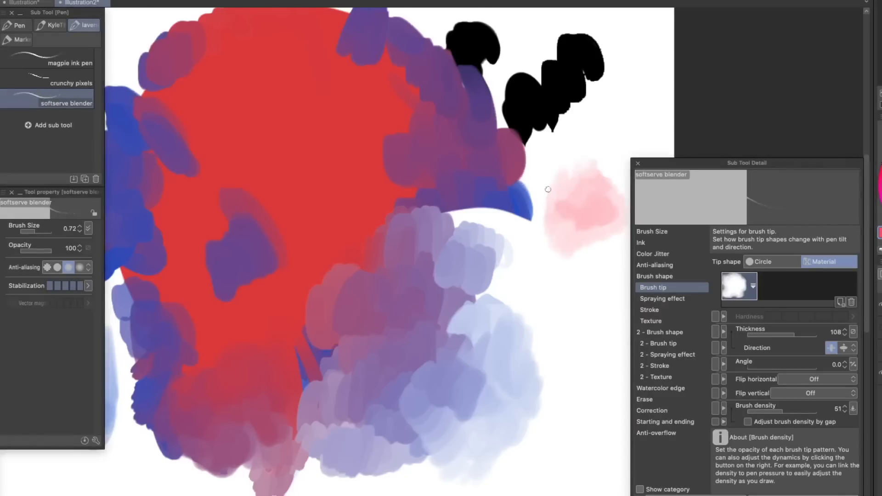
pyautogui.click(42, 232)
pyautogui.click(853, 408)
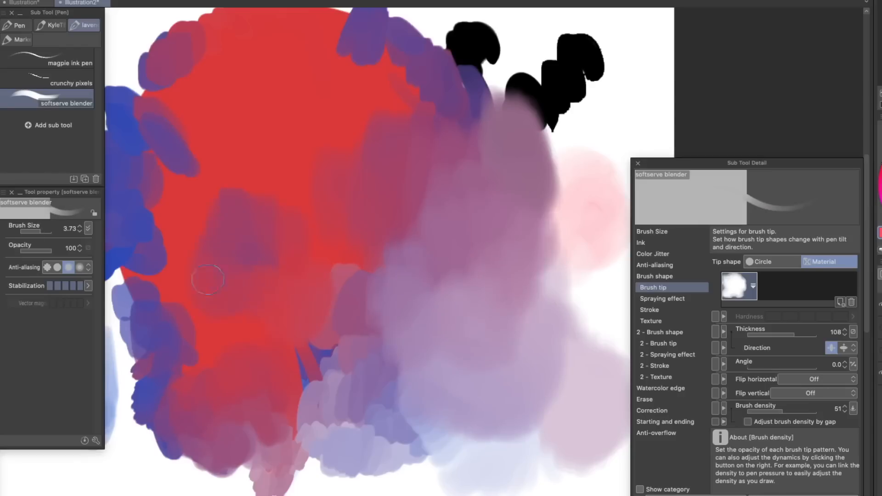
pyautogui.moveTo(390, 283)
pyautogui.mouseDown()
pyautogui.moveTo(346, 232)
pyautogui.moveTo(442, 85)
pyautogui.moveTo(439, 113)
pyautogui.mouseUp()
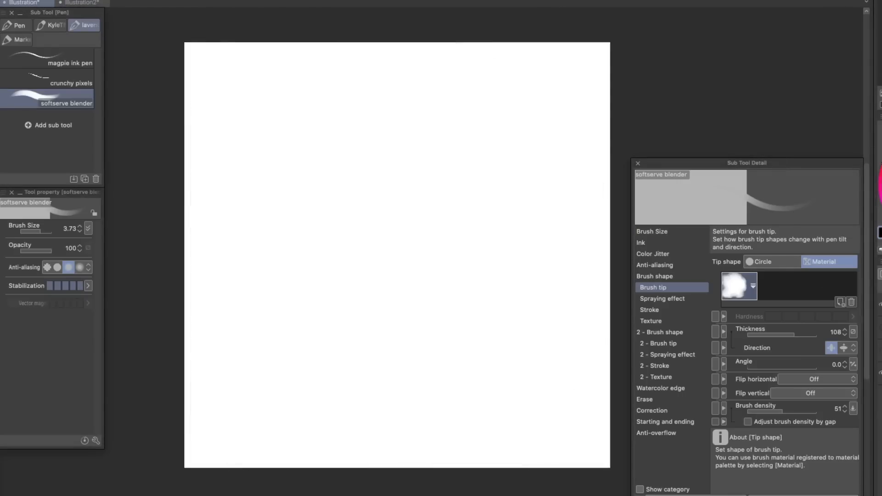
# - Duplicate the G-pen as "whisper pencil" with a new tool icon and move it into the custom brush group
pyautogui.click(16, 25)
pyautogui.rightClick(35, 87)
pyautogui.click(53, 96)
pyautogui.write('whisper pe')
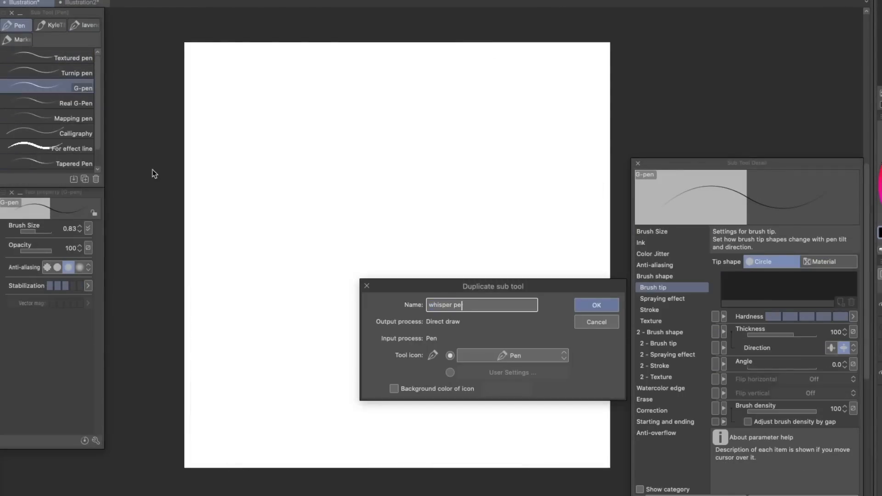
pyautogui.write('ncil')
pyautogui.click(510, 355)
pyautogui.click(499, 229)
pyautogui.click(591, 306)
pyautogui.moveTo(53, 164); pyautogui.dragTo(83, 26)
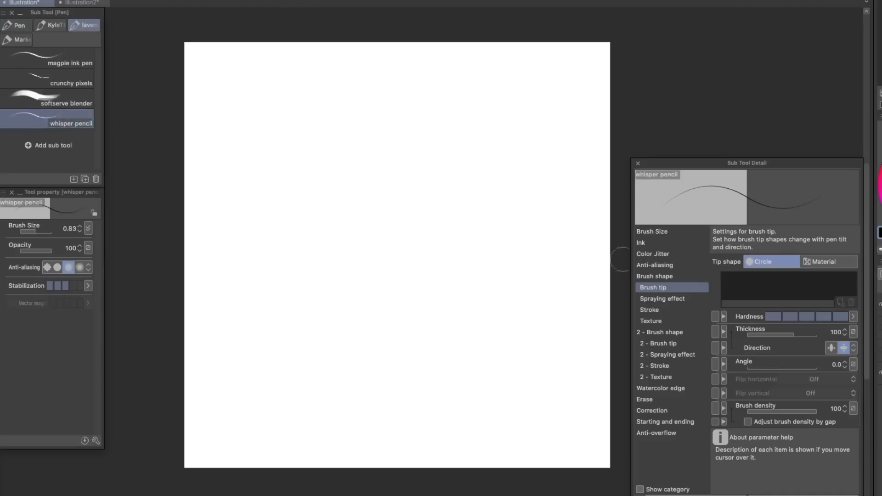
# - Draw a pointed heart-shaped outline across the blank tip canvas and fill it with black
pyautogui.moveTo(418, 418); pyautogui.dragTo(266, 122)
pyautogui.hotkey('ctrl', 'z')
pyautogui.moveTo(393, 433)
pyautogui.mouseDown()
pyautogui.moveTo(536, 78)
pyautogui.moveTo(394, 434)
pyautogui.moveTo(515, 62)
pyautogui.mouseUp()
pyautogui.moveTo(241, 129); pyautogui.dragTo(403, 440)
pyautogui.press('g')
pyautogui.click(391, 257)
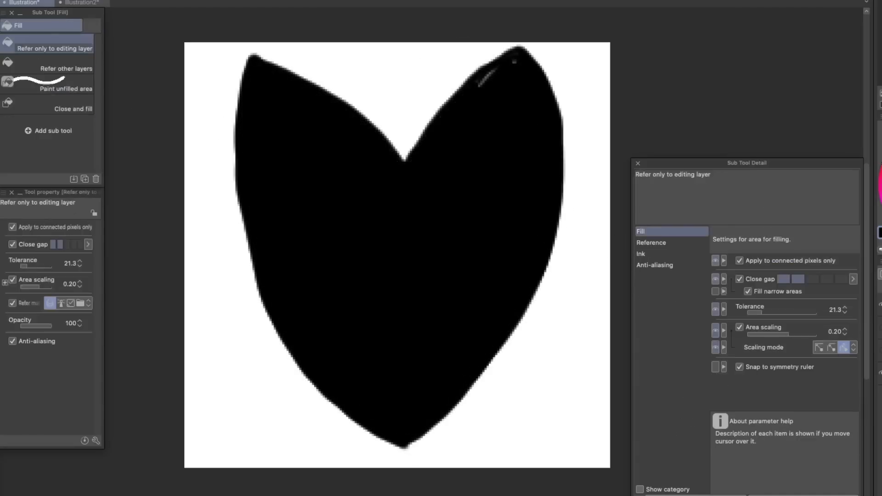
# - Refine the heart's black edges with the whisper pencil and scratch thin lines and specks into it with the Hard eraser
pyautogui.press('p')
pyautogui.moveTo(249, 56); pyautogui.dragTo(408, 444)
pyautogui.moveTo(397, 151); pyautogui.dragTo(512, 55)
pyautogui.moveTo(305, 87); pyautogui.dragTo(414, 160)
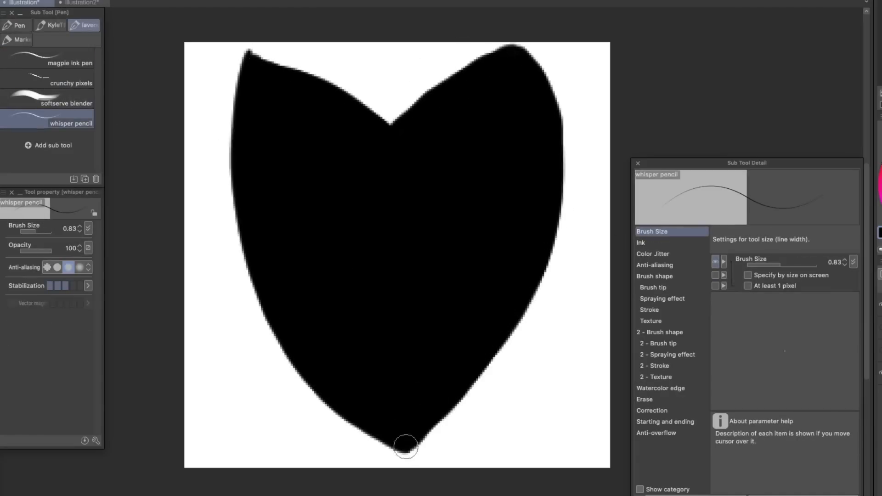
pyautogui.moveTo(406, 446); pyautogui.dragTo(535, 283)
pyautogui.press('e')
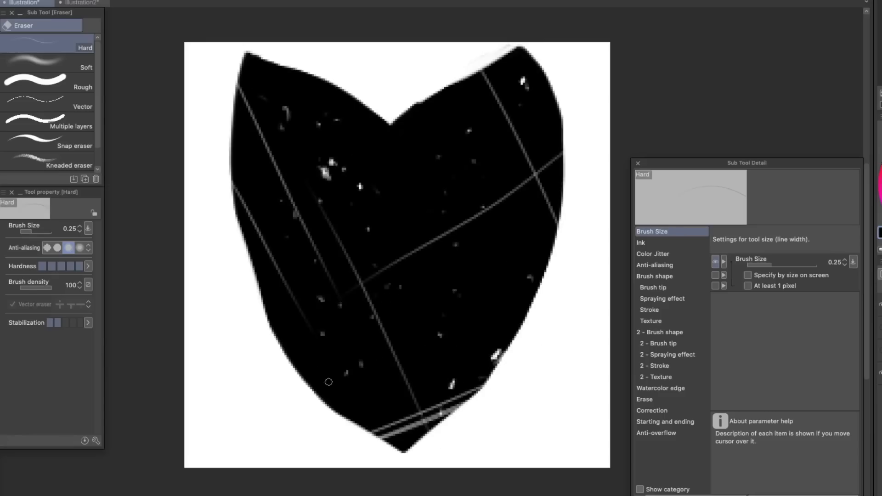
# - Register the scratched heart drawing as an image material for use as a brush tip
pyautogui.click(59, 1)
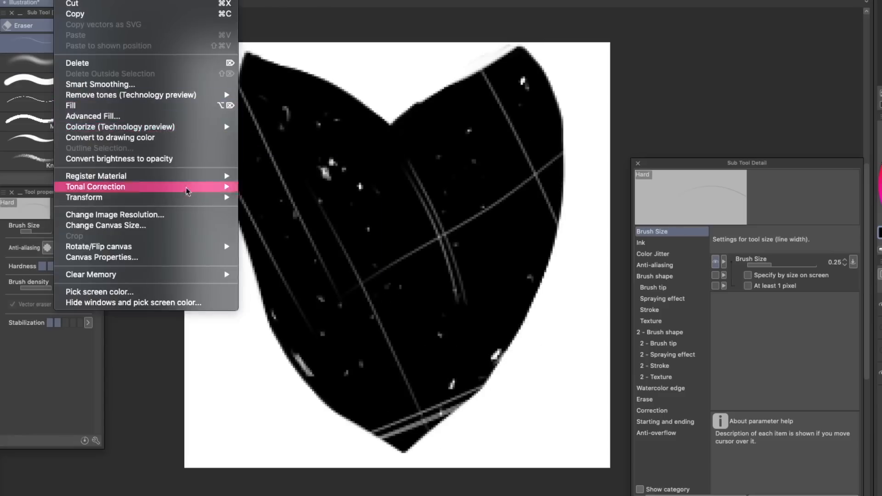
pyautogui.moveTo(195, 177)
pyautogui.click(255, 179)
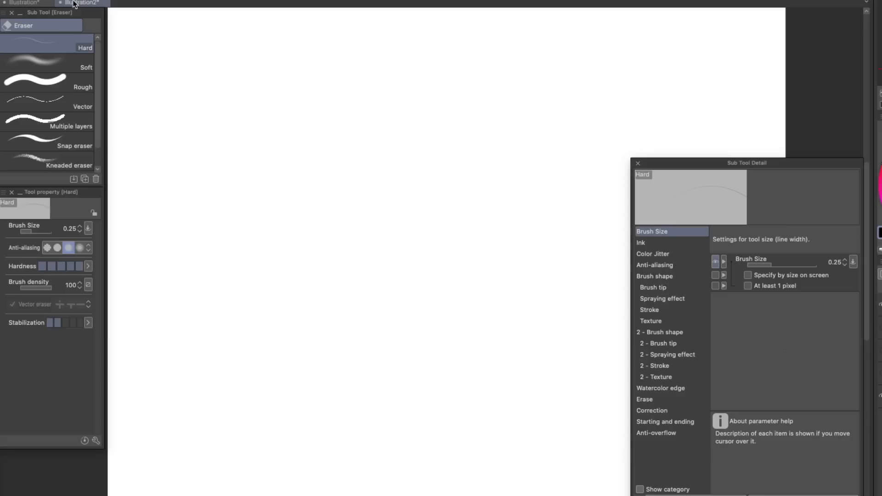
pyautogui.click(662, 265)
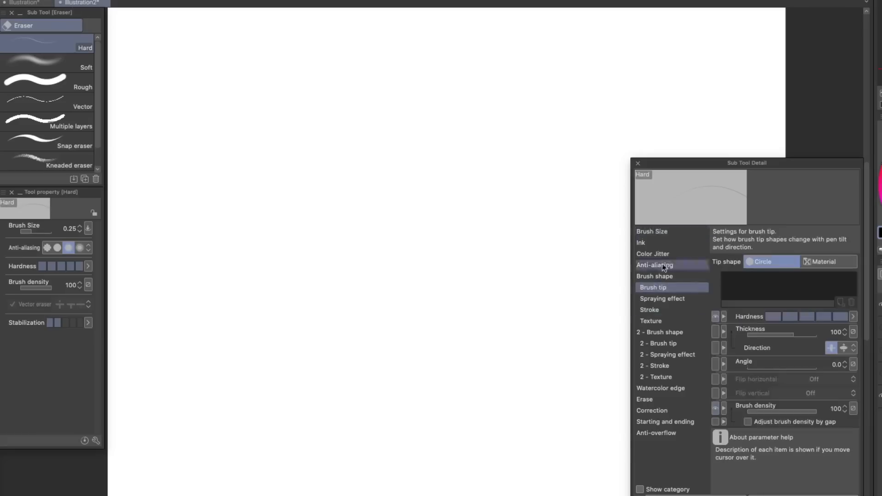
pyautogui.click(840, 302)
pyautogui.click(503, 461)
pyautogui.click(758, 221)
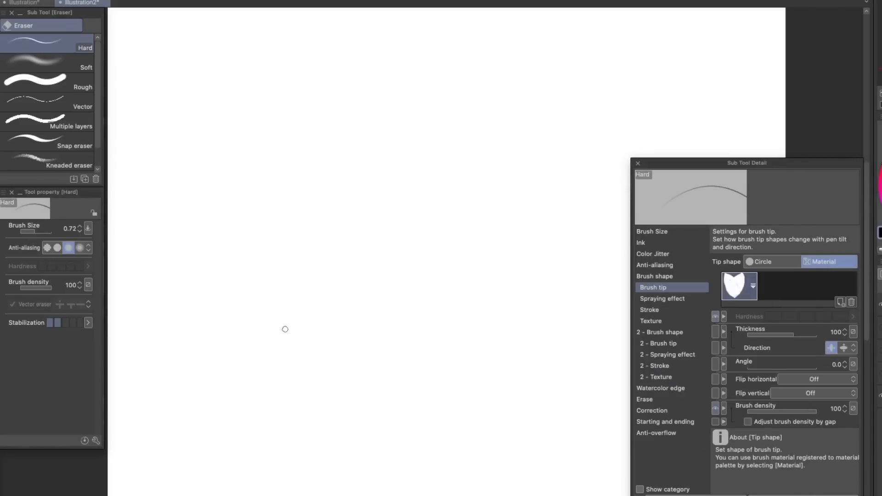
pyautogui.click(763, 261)
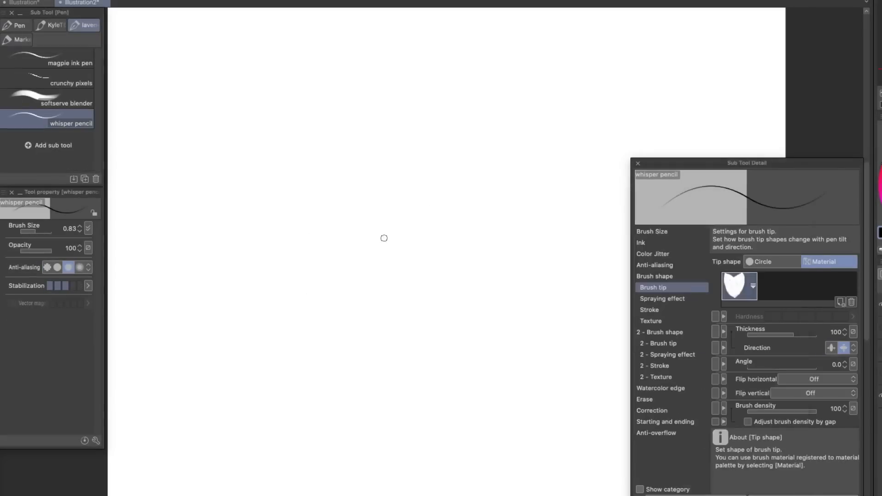
# - Using the whisper pencil with the heart-shaped tip, link brush density to pen pressure and draw test strokes
pyautogui.moveTo(339, 296); pyautogui.dragTo(373, 367)
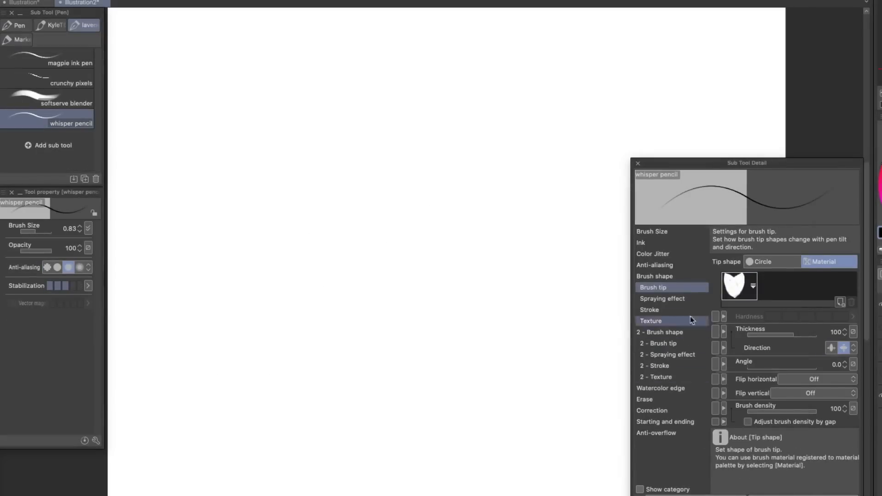
pyautogui.click(853, 408)
pyautogui.click(773, 345)
pyautogui.moveTo(473, 279)
pyautogui.mouseDown()
pyautogui.moveTo(417, 341)
pyautogui.moveTo(269, 275)
pyautogui.mouseUp()
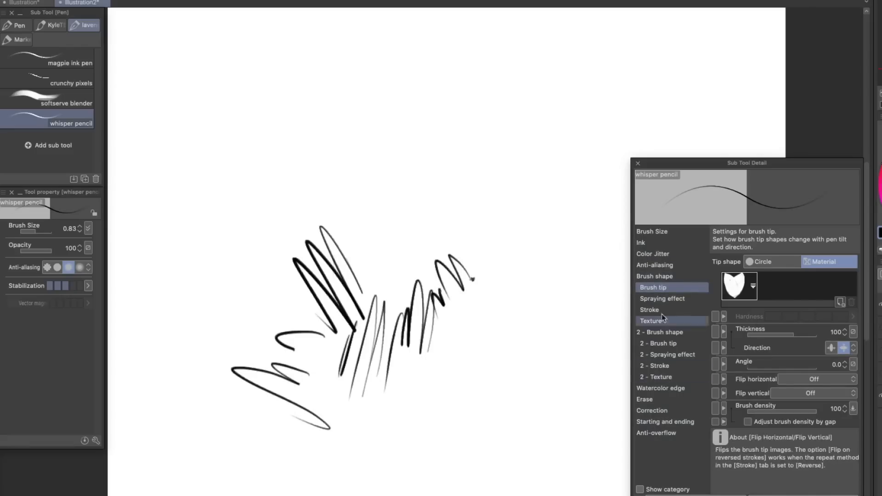
# - Set the whisper pencil's anti-aliasing to none and draw a test zigzag beside the existing strokes
pyautogui.click(655, 265)
pyautogui.click(818, 271)
pyautogui.moveTo(487, 292); pyautogui.dragTo(504, 406)
# - Link the whisper pencil's opacity to pen pressure and draw light and heavy hatching strokes around the existing marks
pyautogui.click(641, 243)
pyautogui.click(853, 263)
pyautogui.click(774, 291)
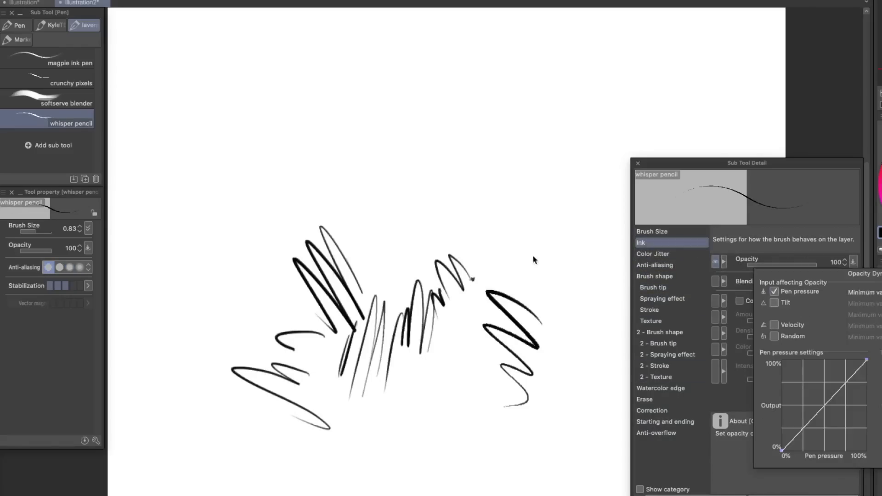
pyautogui.moveTo(548, 271); pyautogui.dragTo(579, 353)
pyautogui.moveTo(500, 218); pyautogui.dragTo(508, 294)
pyautogui.click(852, 262)
pyautogui.moveTo(534, 205); pyautogui.dragTo(564, 262)
pyautogui.moveTo(436, 197); pyautogui.dragTo(365, 251)
pyautogui.moveTo(283, 200); pyautogui.dragTo(229, 283)
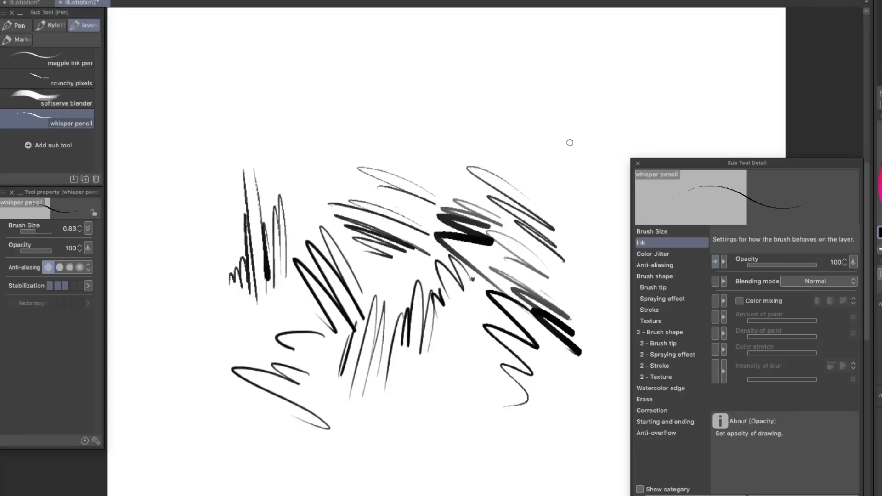
# - Lower the whisper pencil's stabilization to its first level, toggle its adjustment by speed, and draw test strokes and loops
pyautogui.click(652, 253)
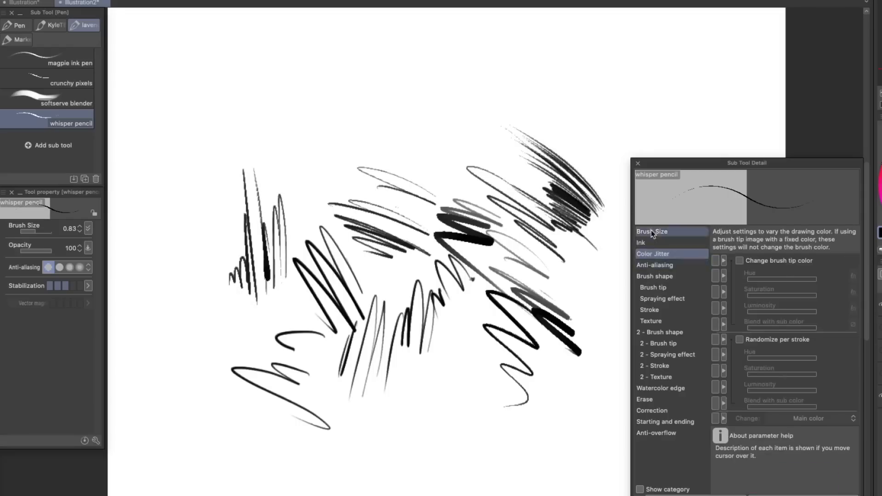
pyautogui.click(651, 232)
pyautogui.click(652, 410)
pyautogui.moveTo(340, 380); pyautogui.dragTo(449, 446)
pyautogui.click(780, 274)
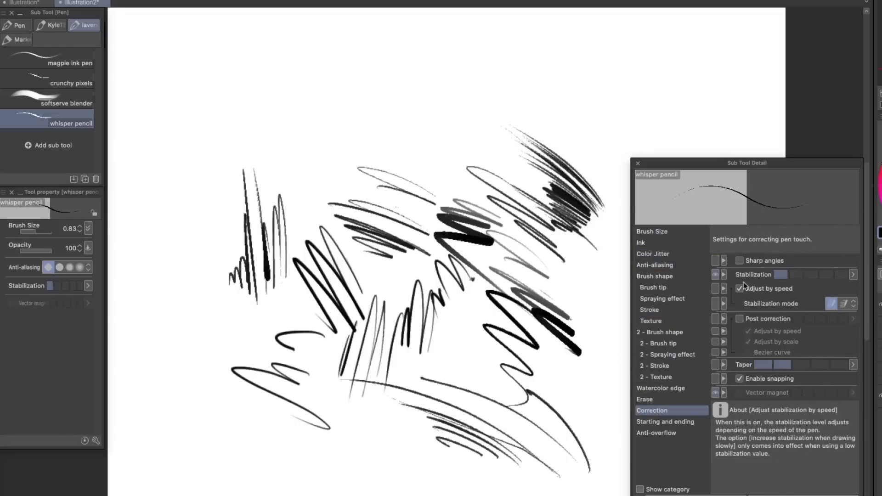
pyautogui.click(739, 288)
pyautogui.moveTo(370, 140); pyautogui.dragTo(324, 178)
pyautogui.moveTo(436, 114); pyautogui.dragTo(407, 154)
pyautogui.moveTo(563, 133); pyautogui.dragTo(495, 125)
# - Set the stroke's repeat method to Reverse and sketch more test strokes in the blank areas of the canvas
pyautogui.click(651, 421)
pyautogui.click(649, 311)
pyautogui.click(801, 345)
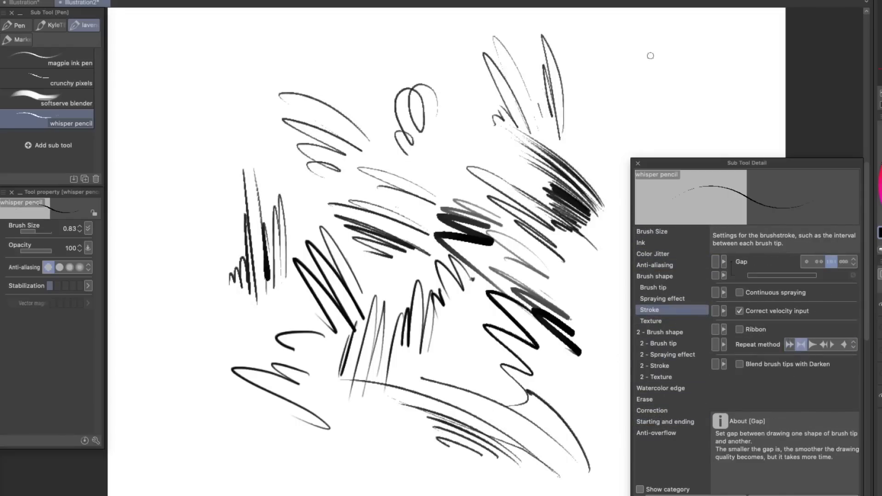
pyautogui.moveTo(181, 399); pyautogui.dragTo(226, 415)
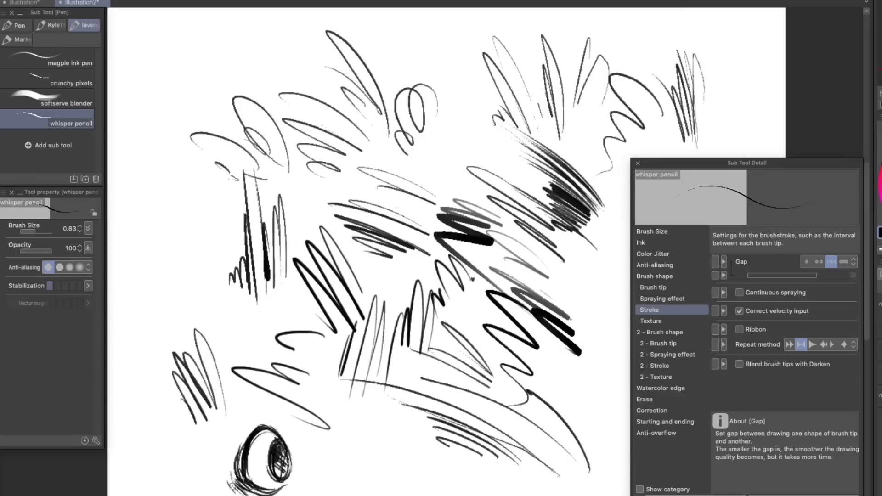
# - Apply the Drawing paper C texture to the whisper pencil and test it with solid shading, zigzags and eye sketches
pyautogui.click(652, 321)
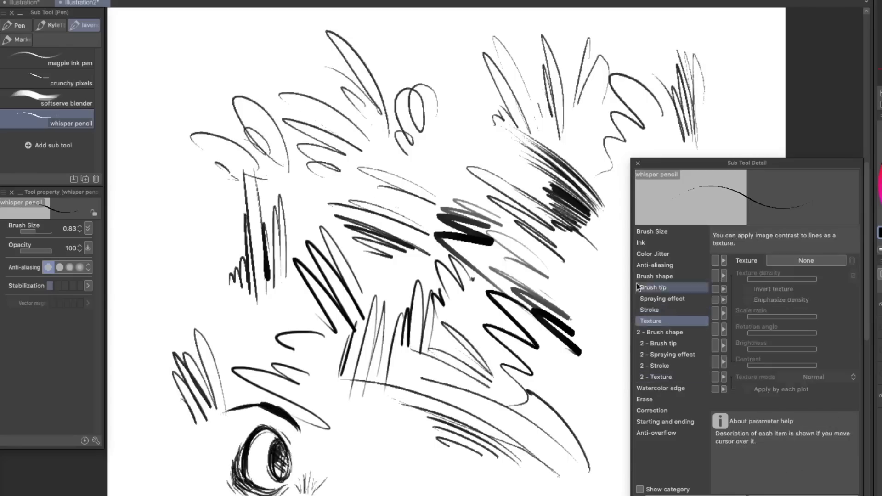
pyautogui.click(805, 260)
pyautogui.click(586, 378)
pyautogui.moveTo(745, 252); pyautogui.dragTo(745, 317)
pyautogui.click(595, 272)
pyautogui.click(775, 221)
pyautogui.moveTo(251, 324); pyautogui.dragTo(241, 338)
pyautogui.moveTo(189, 187)
pyautogui.mouseDown()
pyautogui.moveTo(169, 202)
pyautogui.moveTo(182, 259)
pyautogui.mouseUp()
pyautogui.moveTo(163, 251); pyautogui.dragTo(158, 391)
pyautogui.moveTo(157, 425); pyautogui.dragTo(154, 457)
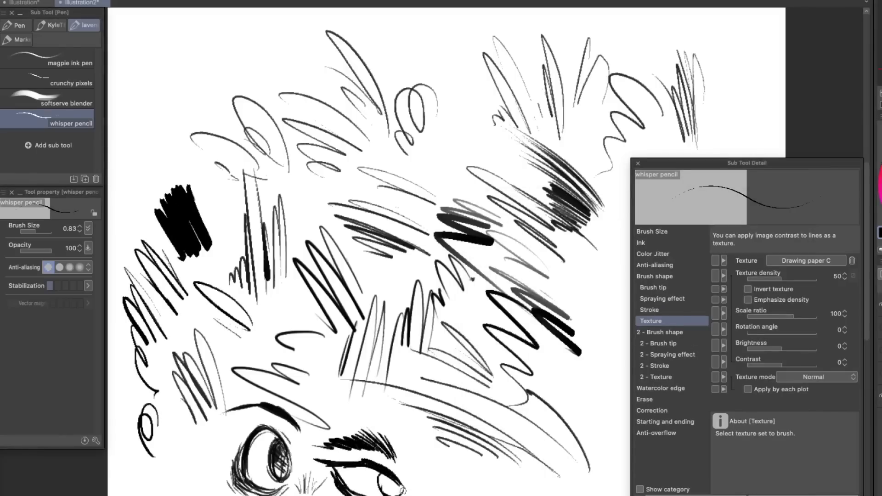
# - Check the whisper pencil's ink settings and opacity dynamics while drawing test strokes between the existing marks
pyautogui.click(642, 243)
pyautogui.moveTo(718, 66); pyautogui.dragTo(739, 135)
pyautogui.moveTo(519, 155); pyautogui.dragTo(589, 283)
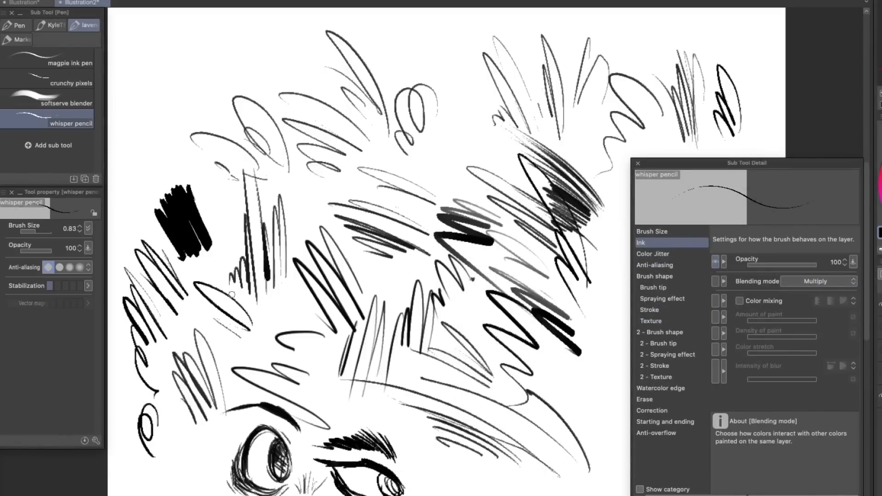
pyautogui.click(853, 262)
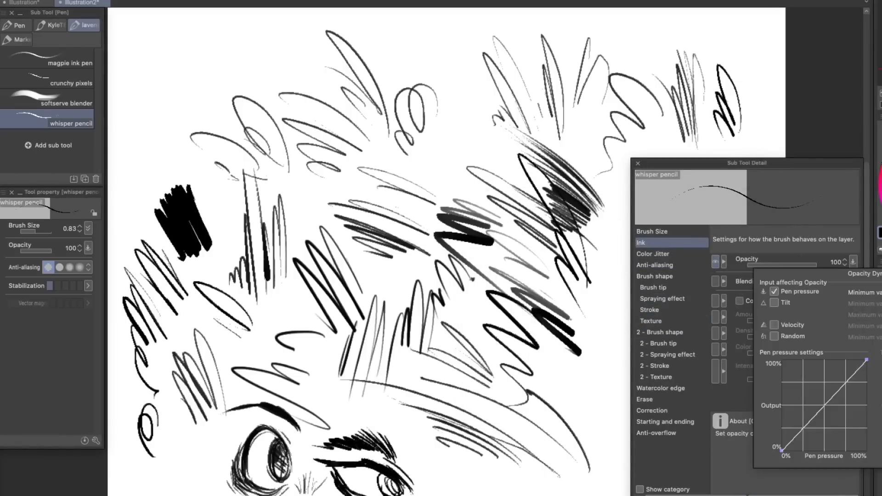
pyautogui.moveTo(454, 113); pyautogui.dragTo(479, 147)
pyautogui.click(853, 263)
pyautogui.moveTo(618, 225)
pyautogui.mouseDown()
pyautogui.moveTo(605, 215)
pyautogui.moveTo(593, 373)
pyautogui.mouseUp()
pyautogui.moveTo(165, 60); pyautogui.dragTo(157, 130)
# - Turn on random variation for the whisper pencil's opacity, comparing test scribbles with and without it
pyautogui.click(853, 262)
pyautogui.click(774, 336)
pyautogui.moveTo(593, 140); pyautogui.dragTo(569, 148)
pyautogui.moveTo(466, 68); pyautogui.dragTo(470, 133)
pyautogui.click(853, 262)
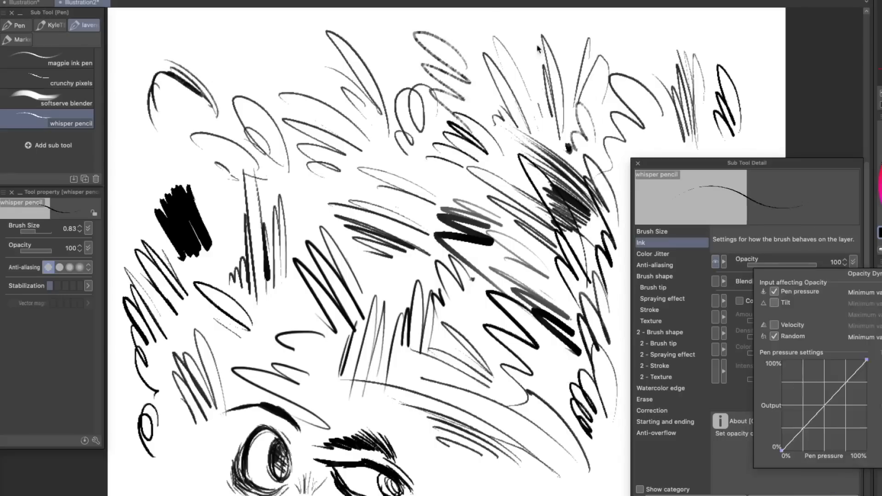
pyautogui.click(774, 336)
pyautogui.moveTo(525, 42); pyautogui.dragTo(524, 69)
pyautogui.moveTo(305, 64); pyautogui.dragTo(271, 110)
pyautogui.moveTo(194, 175)
pyautogui.mouseDown()
pyautogui.moveTo(170, 138)
pyautogui.moveTo(137, 151)
pyautogui.mouseUp()
pyautogui.click(853, 263)
pyautogui.click(774, 337)
pyautogui.moveTo(661, 66); pyautogui.dragTo(663, 140)
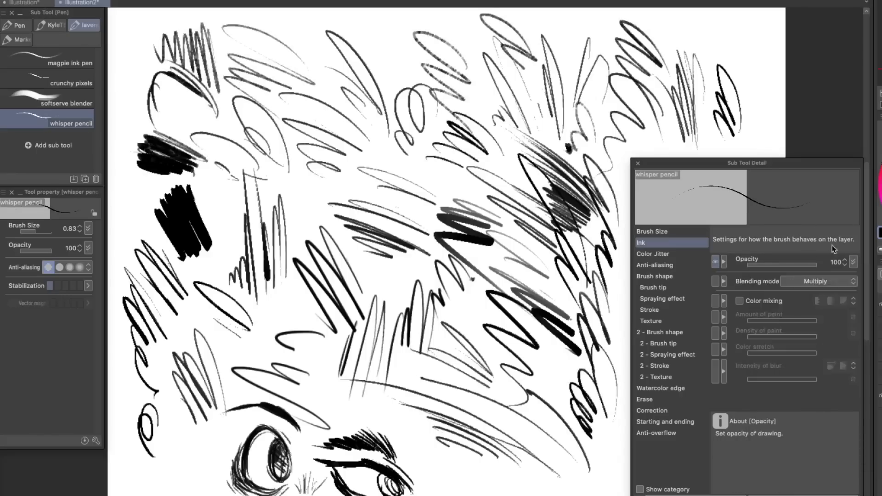
# - Set the whisper pencil's opacity to 78 and test it with light, heavy and overlapping hatching patches
pyautogui.click(853, 263)
pyautogui.moveTo(767, 88); pyautogui.dragTo(760, 139)
pyautogui.moveTo(309, 228); pyautogui.dragTo(300, 252)
pyautogui.moveTo(287, 229); pyautogui.dragTo(264, 352)
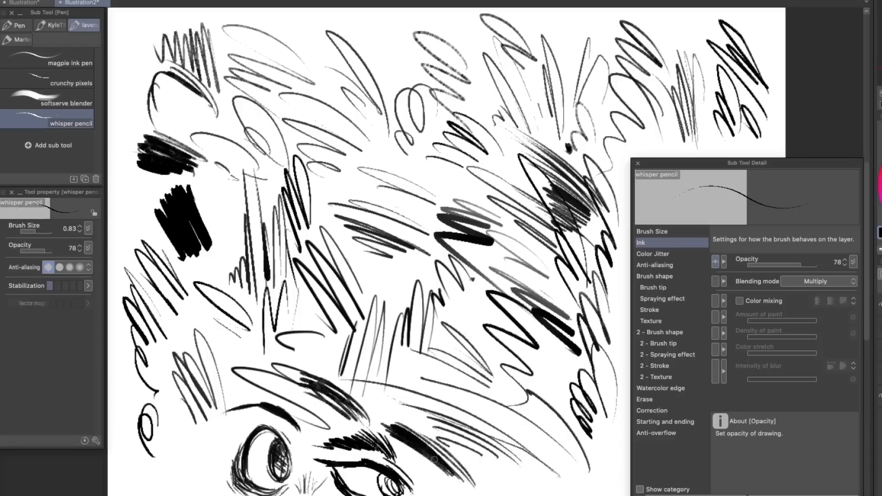
pyautogui.moveTo(434, 459); pyautogui.dragTo(444, 473)
pyautogui.moveTo(410, 252)
pyautogui.mouseDown()
pyautogui.moveTo(402, 298)
pyautogui.moveTo(391, 308)
pyautogui.mouseUp()
pyautogui.moveTo(382, 252)
pyautogui.mouseDown()
pyautogui.moveTo(353, 248)
pyautogui.moveTo(339, 267)
pyautogui.mouseUp()
pyautogui.moveTo(236, 204); pyautogui.dragTo(216, 220)
pyautogui.moveTo(243, 224); pyautogui.dragTo(205, 177)
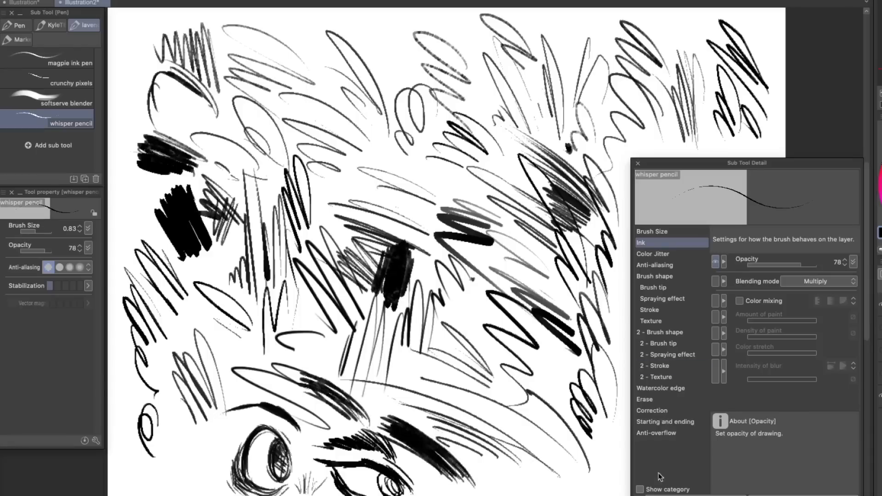
pyautogui.moveTo(216, 459); pyautogui.dragTo(184, 411)
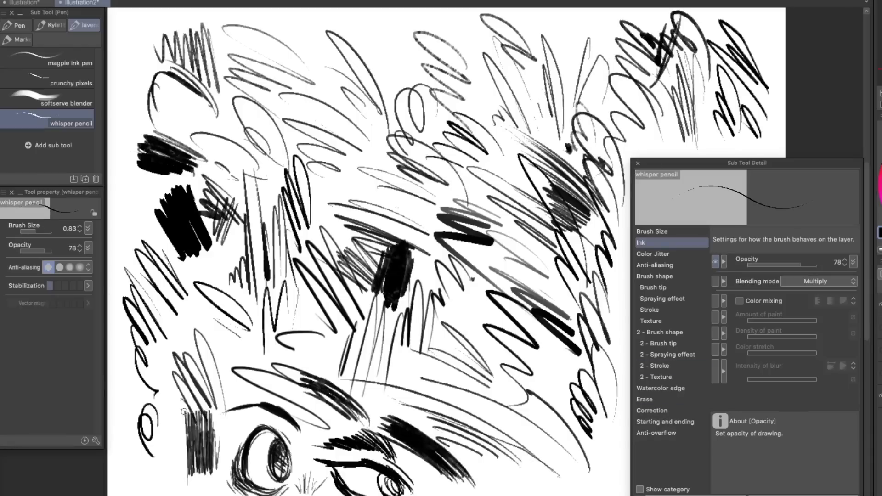
pyautogui.moveTo(407, 33); pyautogui.dragTo(382, 42)
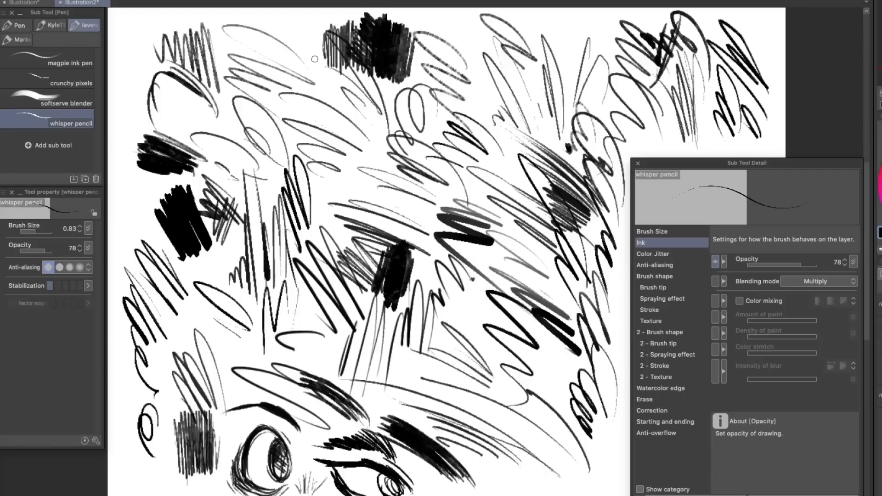
# - Bring up the whisper pencil's brush tip settings, stamp two single tip marks and draw a few test strokes
pyautogui.click(648, 288)
pyautogui.click(649, 298)
pyautogui.click(649, 288)
pyautogui.click(565, 36)
pyautogui.click(567, 57)
pyautogui.moveTo(523, 17); pyautogui.dragTo(559, 46)
pyautogui.moveTo(493, 356); pyautogui.dragTo(565, 374)
pyautogui.moveTo(529, 392); pyautogui.dragTo(570, 417)
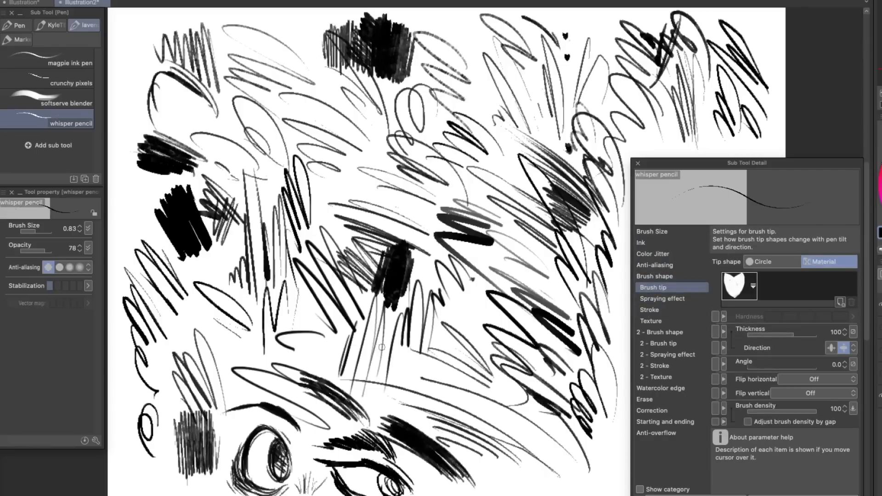
# - Draw zigzags, cross-hatching and thick looping scribbles over the remaining gaps and across the canvas centre
pyautogui.moveTo(143, 229); pyautogui.dragTo(131, 291)
pyautogui.moveTo(188, 257); pyautogui.dragTo(215, 356)
pyautogui.moveTo(233, 376); pyautogui.dragTo(238, 392)
pyautogui.moveTo(266, 295); pyautogui.dragTo(364, 417)
pyautogui.moveTo(399, 251); pyautogui.dragTo(443, 307)
pyautogui.moveTo(520, 488); pyautogui.dragTo(529, 491)
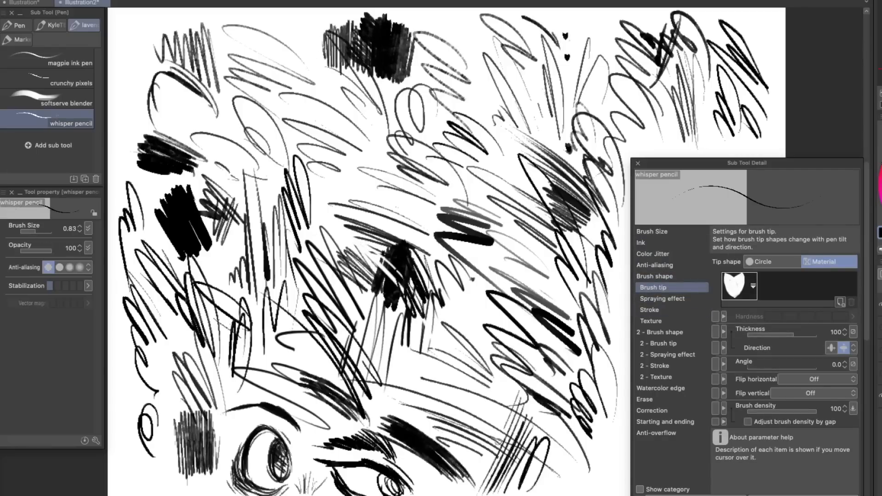
pyautogui.moveTo(529, 439); pyautogui.dragTo(478, 434)
pyautogui.moveTo(399, 198)
pyautogui.mouseDown()
pyautogui.moveTo(371, 180)
pyautogui.moveTo(340, 213)
pyautogui.mouseUp()
pyautogui.moveTo(300, 109)
pyautogui.mouseDown()
pyautogui.moveTo(219, 120)
pyautogui.moveTo(377, 384)
pyautogui.mouseUp()
pyautogui.moveTo(623, 282); pyautogui.dragTo(591, 365)
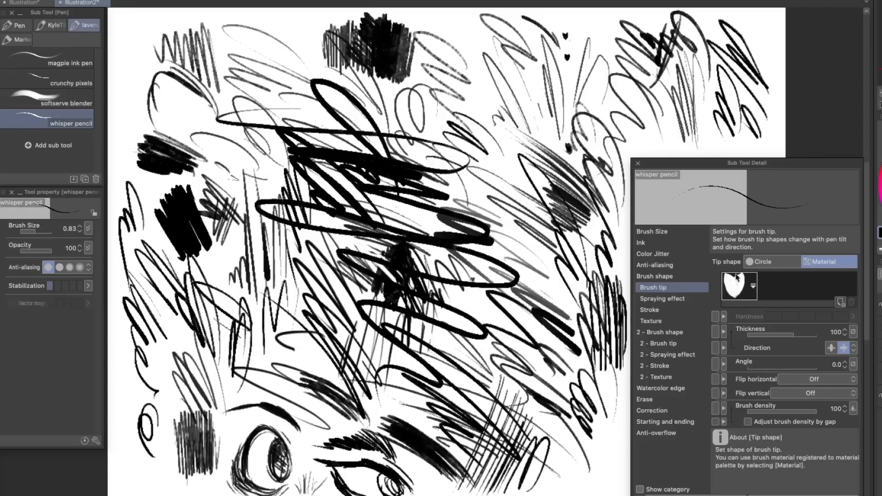
# - Set the whisper pencil's brush density to 74, review its pen-pressure dynamics and draw more test strokes
pyautogui.click(853, 409)
pyautogui.moveTo(609, 120); pyautogui.dragTo(639, 157)
pyautogui.moveTo(614, 230)
pyautogui.mouseDown()
pyautogui.moveTo(560, 257)
pyautogui.moveTo(494, 212)
pyautogui.mouseUp()
pyautogui.click(799, 411)
pyautogui.moveTo(512, 299); pyautogui.dragTo(448, 340)
pyautogui.moveTo(464, 363); pyautogui.dragTo(422, 331)
pyautogui.moveTo(224, 237); pyautogui.dragTo(208, 244)
pyautogui.click(853, 409)
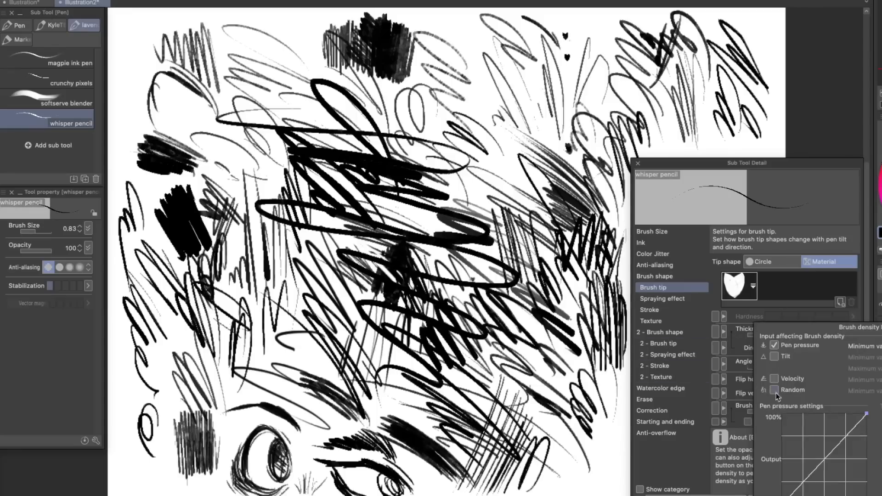
pyautogui.moveTo(465, 118); pyautogui.dragTo(505, 214)
pyautogui.moveTo(768, 43); pyautogui.dragTo(712, 125)
pyautogui.moveTo(419, 53); pyautogui.dragTo(501, 131)
# - Clear the canvas, draw two loose loops and sketch the construction of a character's head
pyautogui.press('Delete')
pyautogui.moveTo(381, 183); pyautogui.dragTo(474, 250)
pyautogui.moveTo(458, 175); pyautogui.dragTo(495, 214)
pyautogui.moveTo(411, 290); pyautogui.dragTo(402, 319)
pyautogui.moveTo(353, 226); pyautogui.dragTo(361, 371)
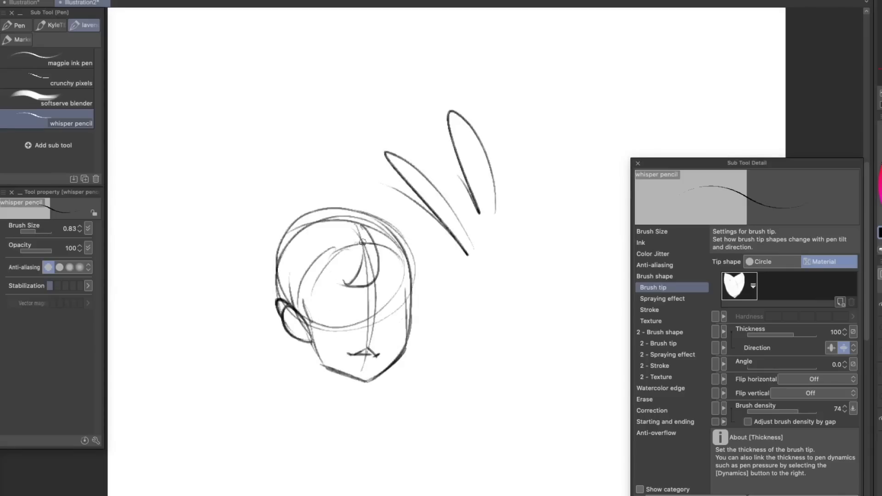
# - Sketch the character's long hair, simple eyes and blush, and darken the neck area beneath the chin
pyautogui.moveTo(271, 221); pyautogui.dragTo(266, 328)
pyautogui.moveTo(275, 330); pyautogui.dragTo(231, 413)
pyautogui.moveTo(311, 266); pyautogui.dragTo(311, 422)
pyautogui.moveTo(305, 313); pyautogui.dragTo(324, 433)
pyautogui.moveTo(409, 327); pyautogui.dragTo(397, 416)
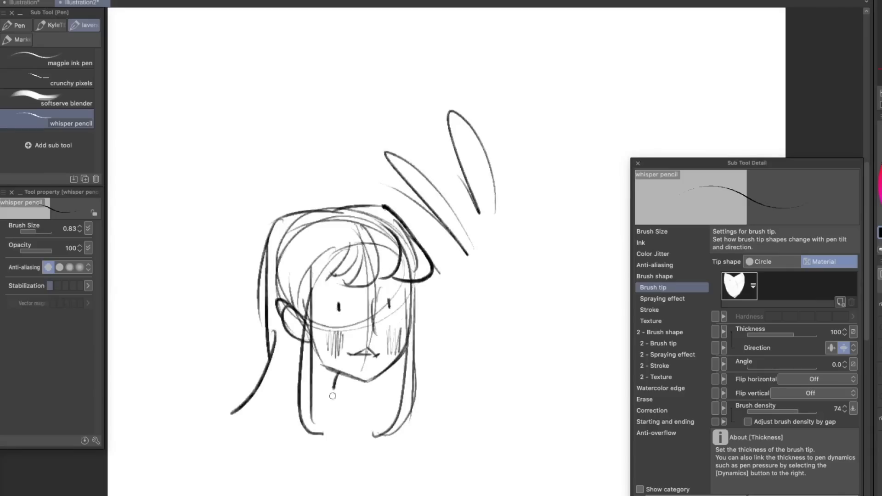
pyautogui.moveTo(267, 283); pyautogui.dragTo(222, 404)
pyautogui.moveTo(418, 277); pyautogui.dragTo(416, 410)
pyautogui.moveTo(404, 362); pyautogui.dragTo(381, 383)
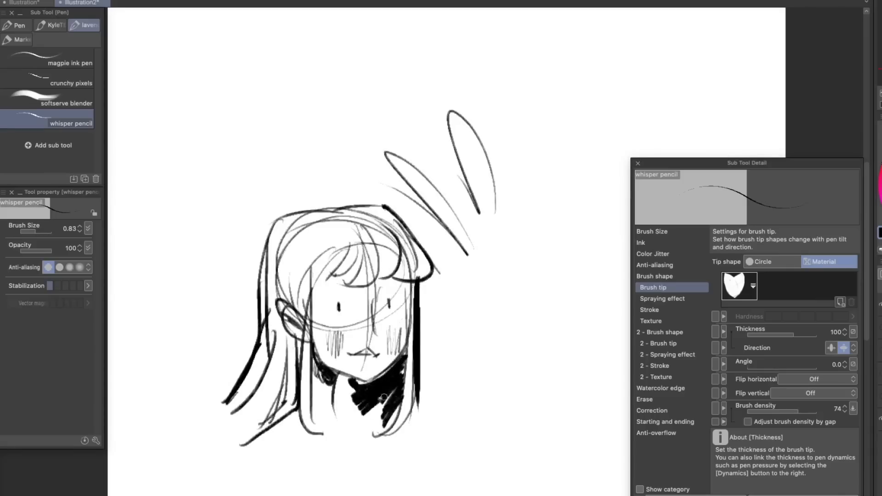
# - Draw larger detailed eyes and add hatching to the fringe and the side of the hair
pyautogui.moveTo(370, 248); pyautogui.dragTo(363, 287)
pyautogui.moveTo(421, 256); pyautogui.dragTo(415, 277)
pyautogui.moveTo(354, 252); pyautogui.dragTo(348, 281)
pyautogui.moveTo(307, 250); pyautogui.dragTo(308, 340)
pyautogui.moveTo(298, 296); pyautogui.dragTo(289, 274)
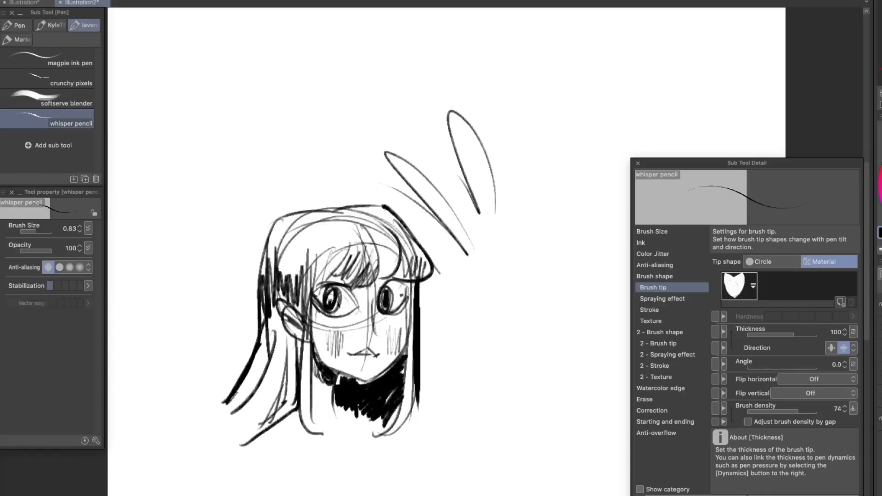
# - Thicken the ear and hair outlines, hatch the fringe and long hair, and add an angular side lock
pyautogui.moveTo(301, 339); pyautogui.dragTo(280, 316)
pyautogui.moveTo(275, 344); pyautogui.dragTo(250, 436)
pyautogui.moveTo(258, 331); pyautogui.dragTo(230, 427)
pyautogui.moveTo(377, 211); pyautogui.dragTo(368, 289)
pyautogui.moveTo(294, 216)
pyautogui.mouseDown()
pyautogui.moveTo(285, 294)
pyautogui.moveTo(349, 213)
pyautogui.mouseUp()
pyautogui.moveTo(421, 282); pyautogui.dragTo(450, 372)
pyautogui.moveTo(411, 297); pyautogui.dragTo(408, 404)
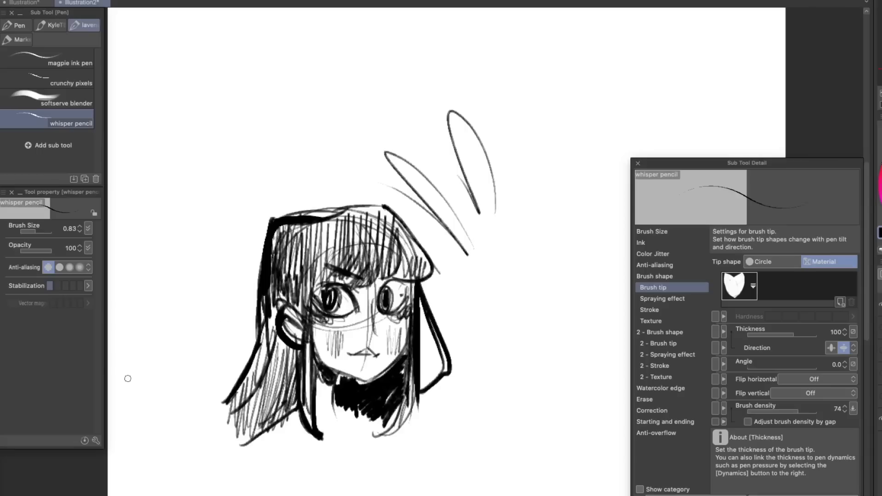
# - Add two bunny ears with shaded insides to the head and darken the lower hair with dense hatching
pyautogui.moveTo(321, 212); pyautogui.dragTo(281, 110)
pyautogui.moveTo(275, 115); pyautogui.dragTo(317, 211)
pyautogui.moveTo(294, 151); pyautogui.dragTo(313, 204)
pyautogui.moveTo(354, 204); pyautogui.dragTo(379, 202)
pyautogui.moveTo(363, 115); pyautogui.dragTo(381, 142)
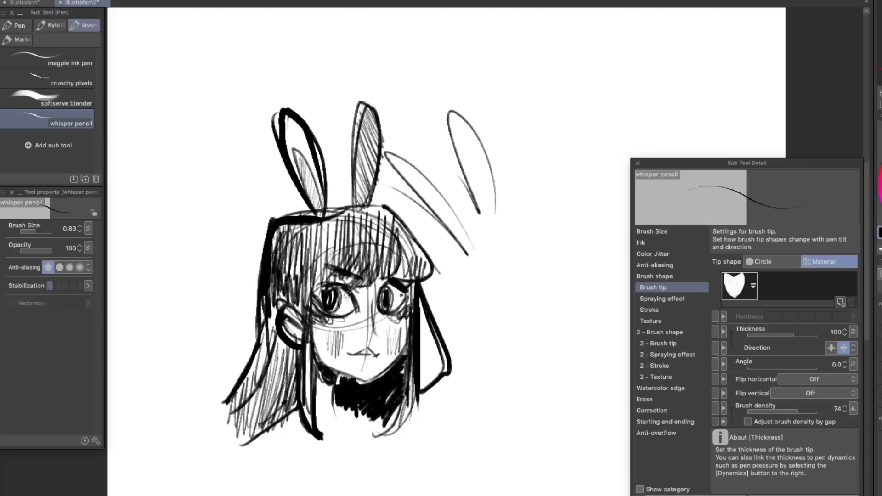
pyautogui.moveTo(292, 394); pyautogui.dragTo(227, 396)
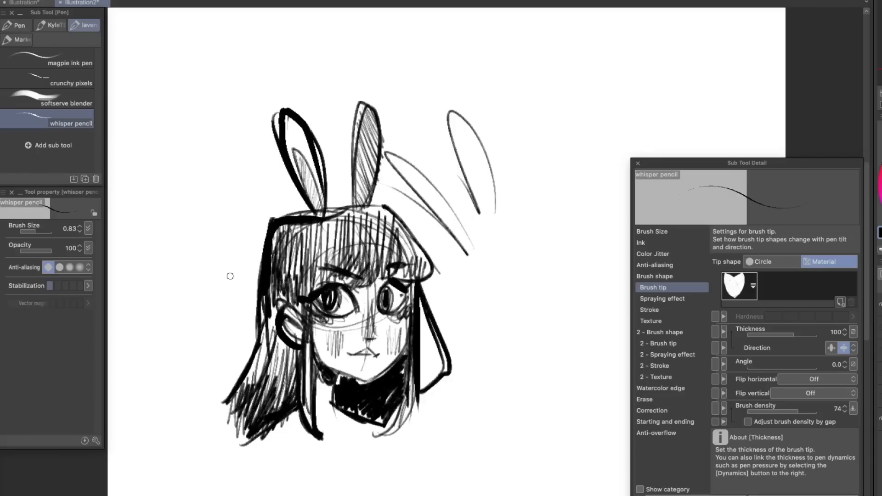
# - Draw thick and thin loops and a cross-hatched patch around the portrait to test line variation
pyautogui.moveTo(536, 317); pyautogui.dragTo(517, 406)
pyautogui.moveTo(540, 247); pyautogui.dragTo(532, 269)
pyautogui.moveTo(444, 114)
pyautogui.mouseDown()
pyautogui.moveTo(415, 131)
pyautogui.moveTo(377, 111)
pyautogui.mouseUp()
pyautogui.moveTo(225, 124); pyautogui.dragTo(248, 247)
pyautogui.moveTo(223, 139); pyautogui.dragTo(243, 264)
pyautogui.moveTo(201, 159); pyautogui.dragTo(262, 224)
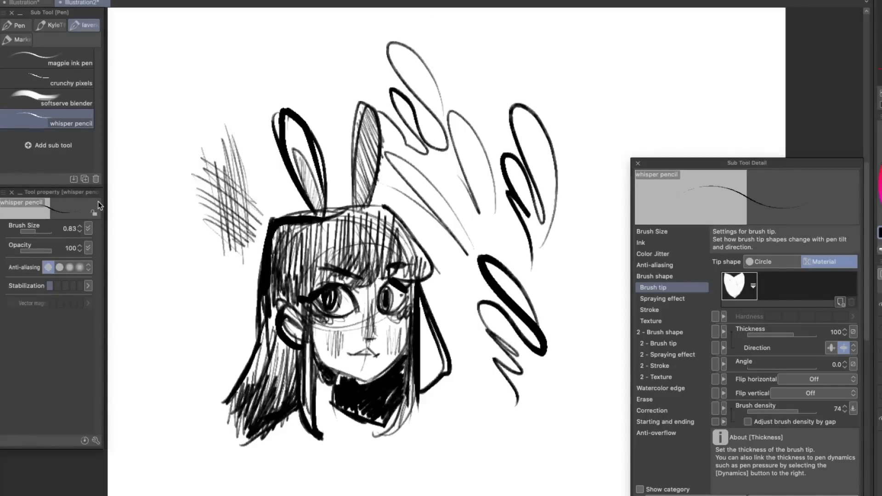
pyautogui.moveTo(334, 150); pyautogui.dragTo(322, 125)
# - Try a lower pen-pressure curve for the whisper pencil's brush size and draw zigzags to test it
pyautogui.click(652, 232)
pyautogui.click(853, 262)
pyautogui.moveTo(832, 405); pyautogui.dragTo(856, 429)
pyautogui.moveTo(596, 110); pyautogui.dragTo(591, 217)
pyautogui.moveTo(528, 76); pyautogui.dragTo(510, 153)
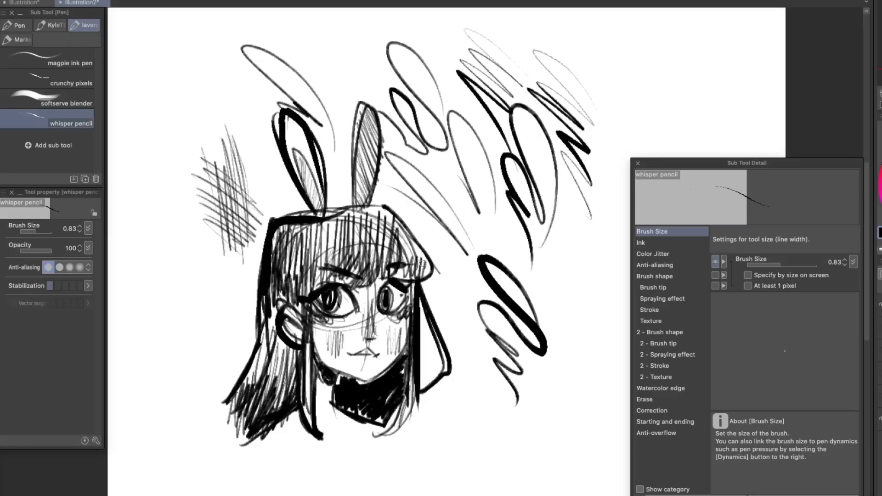
pyautogui.moveTo(595, 324); pyautogui.dragTo(574, 396)
# - Raise the brush size's pen-pressure curve slightly above the diagonal and draw test strokes below the portrait
pyautogui.click(853, 262)
pyautogui.moveTo(856, 429); pyautogui.dragTo(815, 394)
pyautogui.moveTo(606, 436); pyautogui.dragTo(584, 491)
pyautogui.moveTo(481, 454)
pyautogui.mouseDown()
pyautogui.moveTo(457, 429)
pyautogui.moveTo(446, 481)
pyautogui.mouseUp()
# - Reshape the brush size's pen-pressure curve with two control points above the diagonal and draw test zigzags around the portrait
pyautogui.click(853, 262)
pyautogui.moveTo(815, 393); pyautogui.dragTo(794, 414)
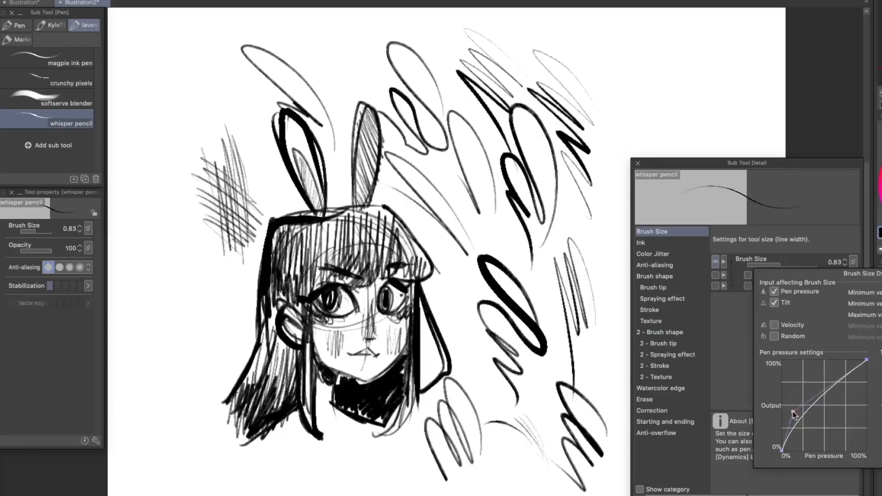
pyautogui.moveTo(820, 386); pyautogui.dragTo(819, 374)
pyautogui.moveTo(677, 117); pyautogui.dragTo(627, 147)
pyautogui.moveTo(221, 329); pyautogui.dragTo(223, 394)
pyautogui.moveTo(198, 394)
pyautogui.mouseDown()
pyautogui.moveTo(201, 444)
pyautogui.moveTo(167, 480)
pyautogui.mouseUp()
pyautogui.moveTo(269, 476); pyautogui.dragTo(247, 490)
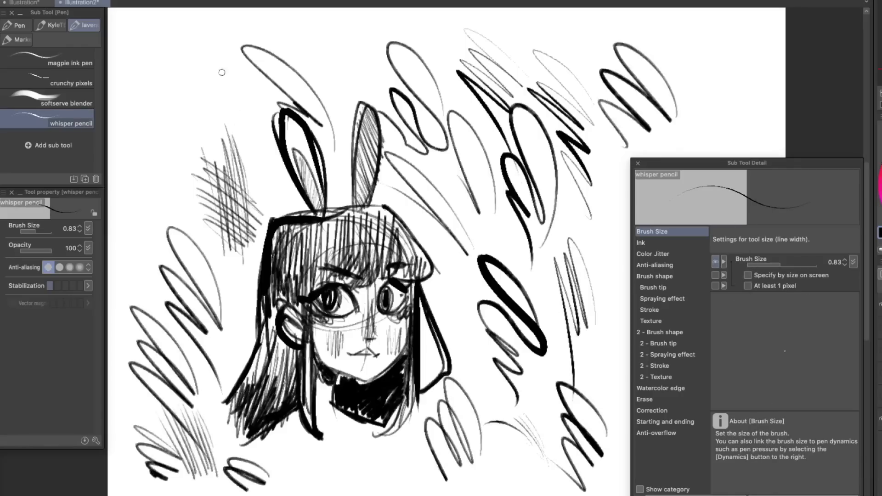
pyautogui.moveTo(202, 54); pyautogui.dragTo(243, 87)
pyautogui.click(853, 262)
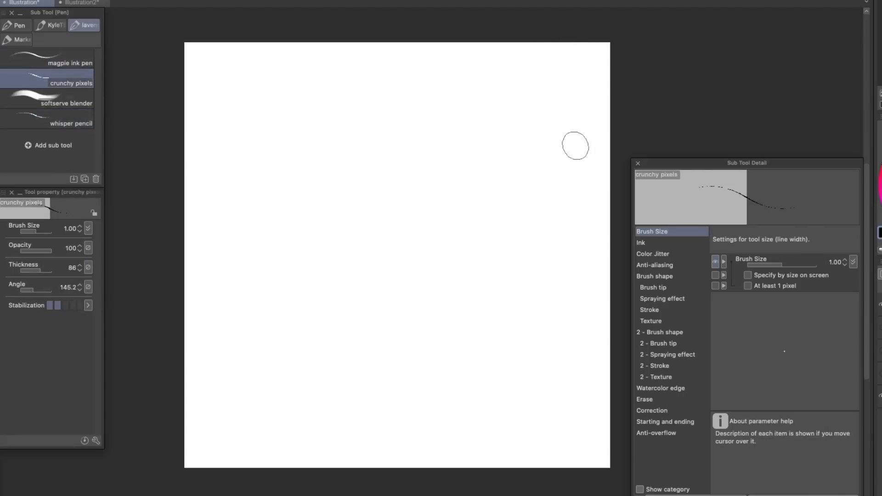
# - Fill the blank square canvas with long vertical crunchy pixels strokes of varying thickness, redoing any unwanted stroke
pyautogui.moveTo(563, 47); pyautogui.dragTo(558, 456)
pyautogui.moveTo(490, 45)
pyautogui.mouseDown()
pyautogui.moveTo(501, 454)
pyautogui.moveTo(501, 442)
pyautogui.mouseUp()
pyautogui.press('super+z')
pyautogui.moveTo(434, 454); pyautogui.dragTo(450, 50)
pyautogui.moveTo(364, 455); pyautogui.dragTo(379, 59)
pyautogui.moveTo(340, 56); pyautogui.dragTo(334, 449)
pyautogui.moveTo(298, 458); pyautogui.dragTo(304, 52)
pyautogui.moveTo(225, 237); pyautogui.dragTo(225, 390)
pyautogui.moveTo(272, 106); pyautogui.dragTo(258, 459)
pyautogui.moveTo(365, 431); pyautogui.dragTo(383, 66)
pyautogui.moveTo(406, 102); pyautogui.dragTo(399, 428)
pyautogui.moveTo(478, 72); pyautogui.dragTo(466, 462)
pyautogui.moveTo(534, 450); pyautogui.dragTo(535, 59)
pyautogui.moveTo(589, 51); pyautogui.dragTo(599, 456)
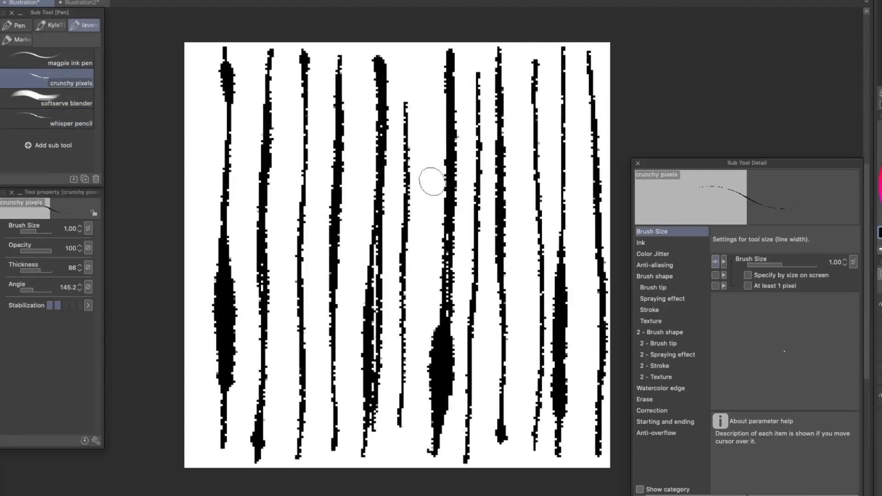
pyautogui.moveTo(198, 62); pyautogui.dragTo(192, 456)
# - Register the striped drawing as brush tip material "caffeine hatch" under Image material > Brush with the tag lavenderbrush
pyautogui.click(39, 0)
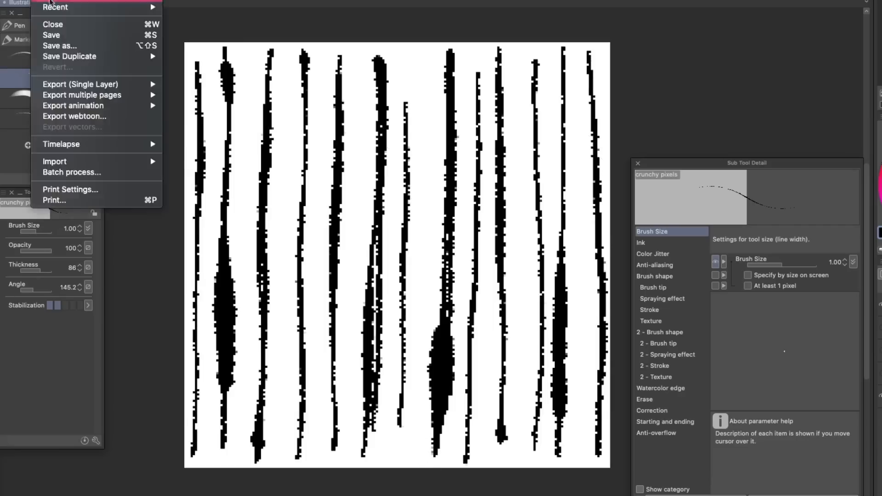
pyautogui.moveTo(92, 159)
pyautogui.click(197, 159)
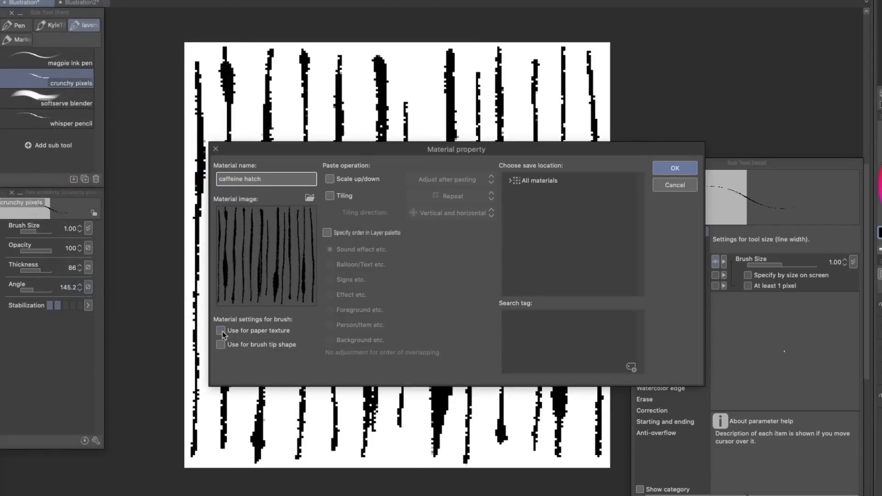
pyautogui.click(220, 344)
pyautogui.click(510, 180)
pyautogui.click(514, 239)
pyautogui.click(541, 282)
pyautogui.click(631, 368)
pyautogui.write('lavenderbrush')
pyautogui.press('Return')
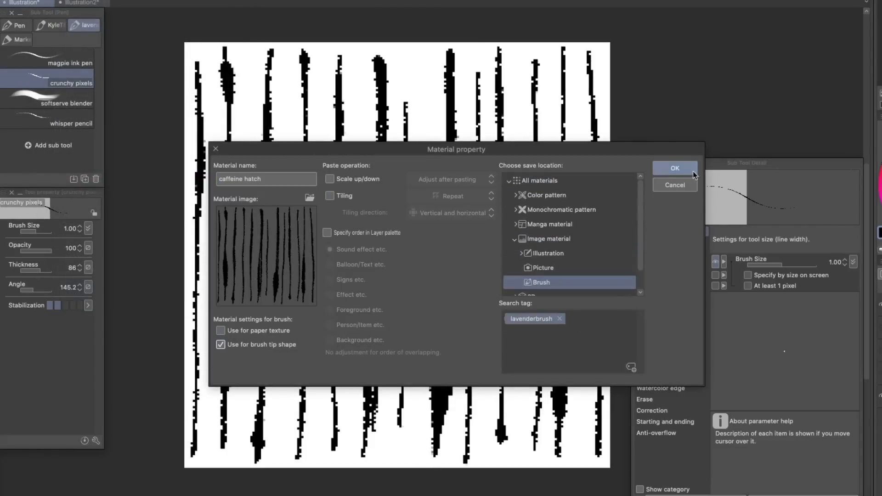
pyautogui.click(694, 175)
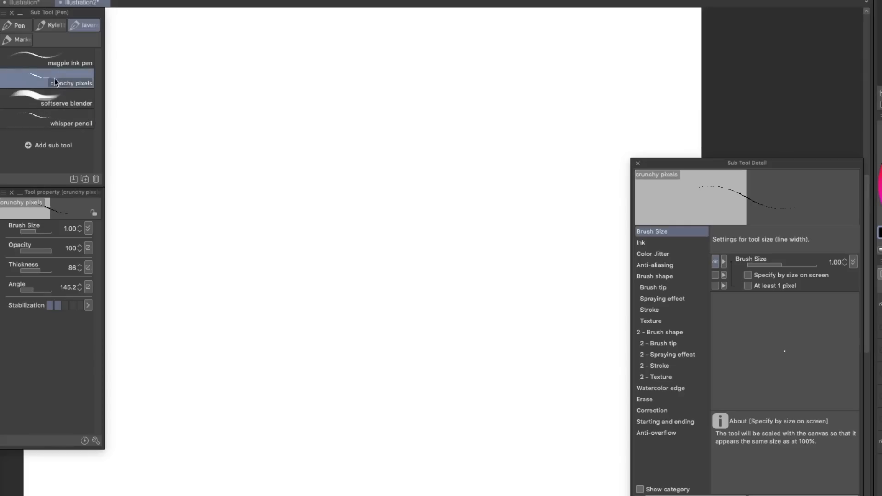
# - Duplicate the crunchy pixels sub tool as "caffeine hatch" and show its brush size settings
pyautogui.rightClick(55, 82)
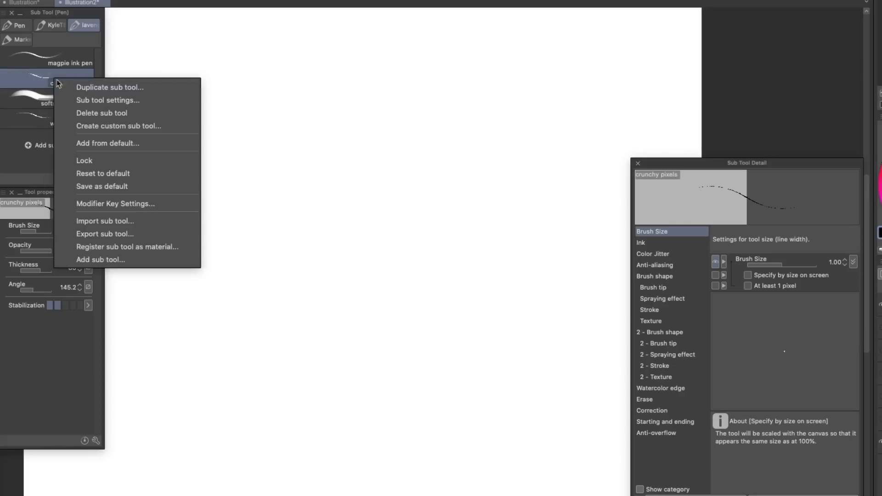
pyautogui.click(151, 89)
pyautogui.write('caffeine hatch')
pyautogui.press('Return')
pyautogui.click(648, 255)
pyautogui.click(652, 232)
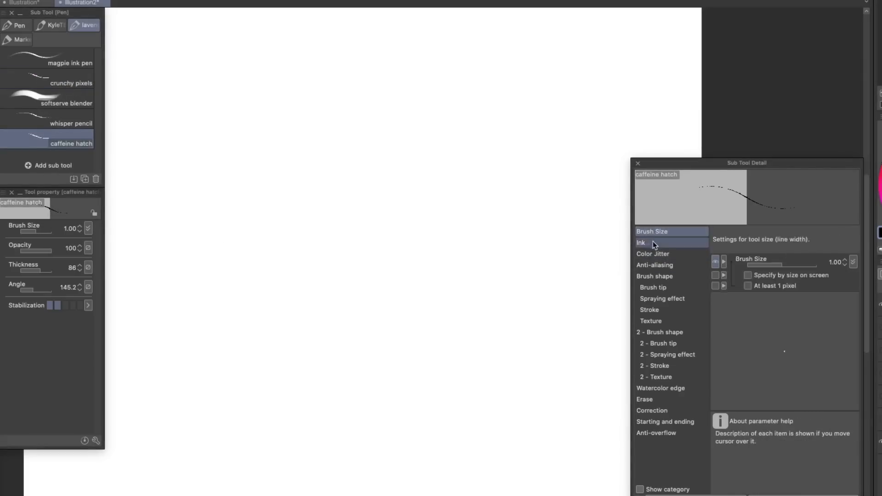
# - Replace the caffeine hatch brush's tip image with the registered caffeine hatch material
pyautogui.click(653, 288)
pyautogui.click(753, 286)
pyautogui.scroll(-5, 515, 390)
pyautogui.click(506, 460)
pyautogui.click(653, 247)
pyautogui.click(775, 220)
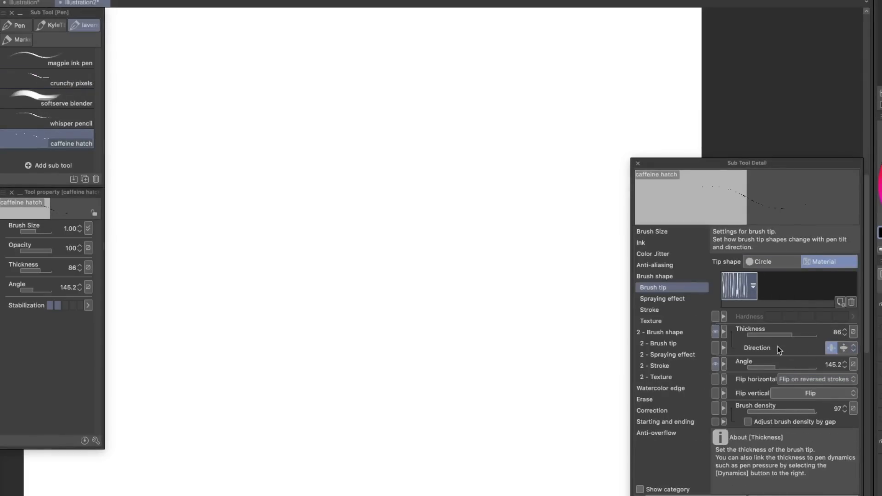
# - Switch the stroke gap to a fixed value, raise the brush size to 11.79, and draw test strokes while widening the gap
pyautogui.click(662, 309)
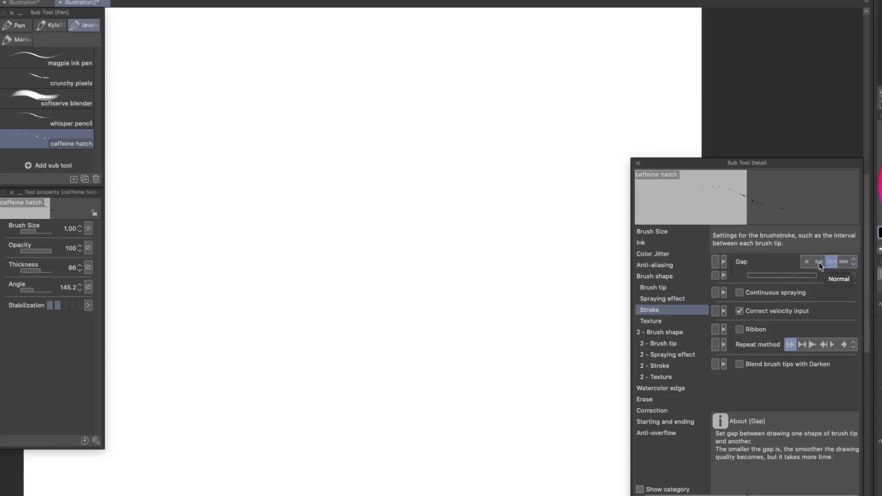
pyautogui.moveTo(36, 232); pyautogui.dragTo(45, 232)
pyautogui.moveTo(445, 259); pyautogui.dragTo(356, 323)
pyautogui.moveTo(311, 299); pyautogui.dragTo(445, 236)
pyautogui.moveTo(780, 275); pyautogui.dragTo(809, 276)
pyautogui.moveTo(570, 164); pyautogui.dragTo(524, 311)
pyautogui.moveTo(792, 275); pyautogui.dragTo(793, 276)
# - Enable Continuous spraying and set the stroke gap to 82.0, comparing gap settings with test hatching across the canvas
pyautogui.click(740, 293)
pyautogui.moveTo(569, 361); pyautogui.dragTo(441, 425)
pyautogui.moveTo(459, 341); pyautogui.dragTo(234, 455)
pyautogui.moveTo(794, 276); pyautogui.dragTo(811, 276)
pyautogui.moveTo(626, 97); pyautogui.dragTo(390, 115)
pyautogui.moveTo(811, 276); pyautogui.dragTo(795, 275)
pyautogui.moveTo(364, 155); pyautogui.dragTo(233, 204)
pyautogui.moveTo(339, 229); pyautogui.dragTo(244, 251)
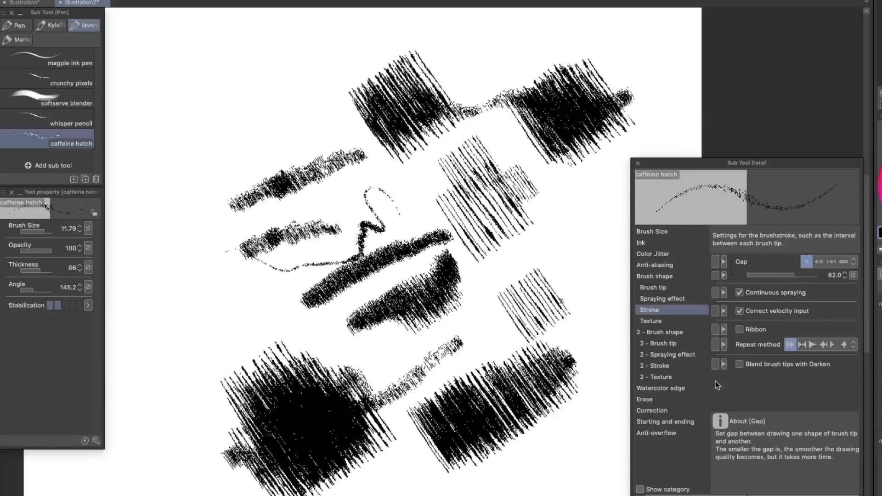
# - Try the Ribbon option and another repeat method with test strokes, ending with Ribbon turned off
pyautogui.click(739, 330)
pyautogui.moveTo(314, 99); pyautogui.dragTo(157, 221)
pyautogui.moveTo(198, 63); pyautogui.dragTo(172, 422)
pyautogui.click(801, 344)
pyautogui.moveTo(578, 415)
pyautogui.mouseDown()
pyautogui.moveTo(553, 443)
pyautogui.moveTo(444, 491)
pyautogui.mouseUp()
pyautogui.click(740, 329)
pyautogui.moveTo(597, 416)
pyautogui.mouseDown()
pyautogui.moveTo(583, 464)
pyautogui.moveTo(558, 493)
pyautogui.mouseUp()
# - Remove pen pressure and random from the brush size dynamics, draw broad test strokes, and set the brush size to 5.52
pyautogui.click(668, 232)
pyautogui.click(853, 262)
pyautogui.click(774, 292)
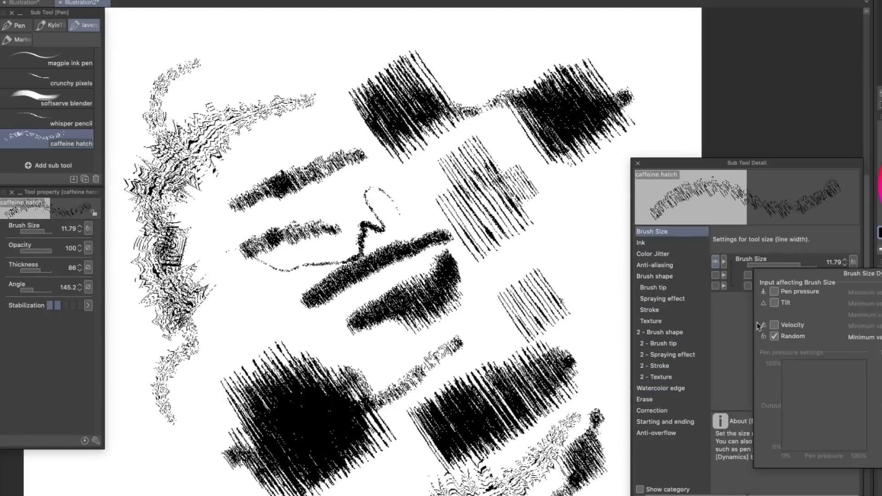
pyautogui.click(774, 336)
pyautogui.moveTo(547, 27); pyautogui.dragTo(388, 103)
pyautogui.moveTo(599, 211); pyautogui.dragTo(413, 331)
pyautogui.moveTo(473, 191); pyautogui.dragTo(186, 411)
pyautogui.moveTo(800, 265); pyautogui.dragTo(796, 265)
# - Enable Adjust brush density by gap, test lower brush densities such as 31 with strokes, and set brush density to 100
pyautogui.click(654, 277)
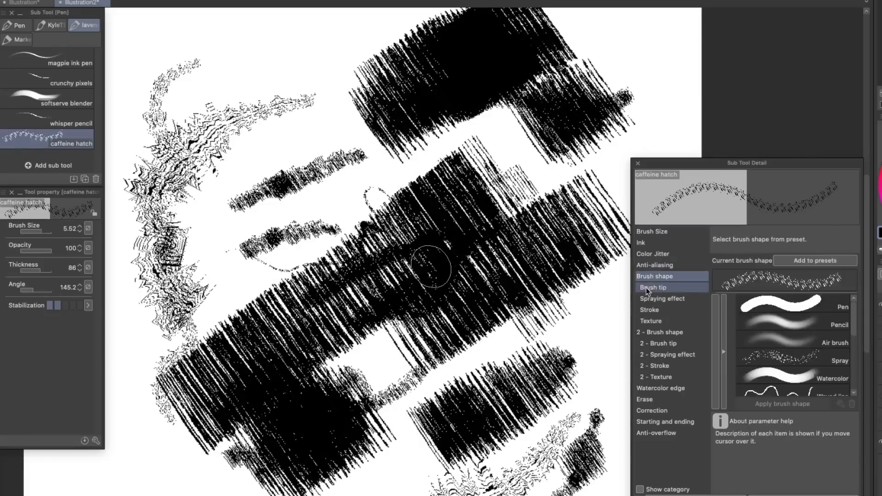
pyautogui.click(649, 287)
pyautogui.moveTo(330, 114)
pyautogui.mouseDown()
pyautogui.moveTo(260, 159)
pyautogui.moveTo(257, 44)
pyautogui.mouseUp()
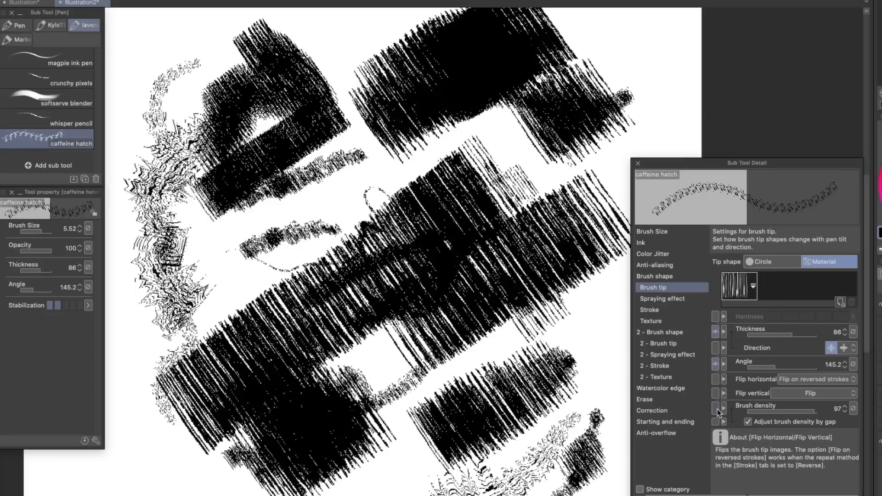
pyautogui.click(788, 412)
pyautogui.moveTo(376, 171)
pyautogui.mouseDown()
pyautogui.moveTo(321, 203)
pyautogui.moveTo(83, 484)
pyautogui.moveTo(193, 487)
pyautogui.mouseUp()
pyautogui.click(768, 411)
pyautogui.moveTo(673, 88); pyautogui.dragTo(608, 156)
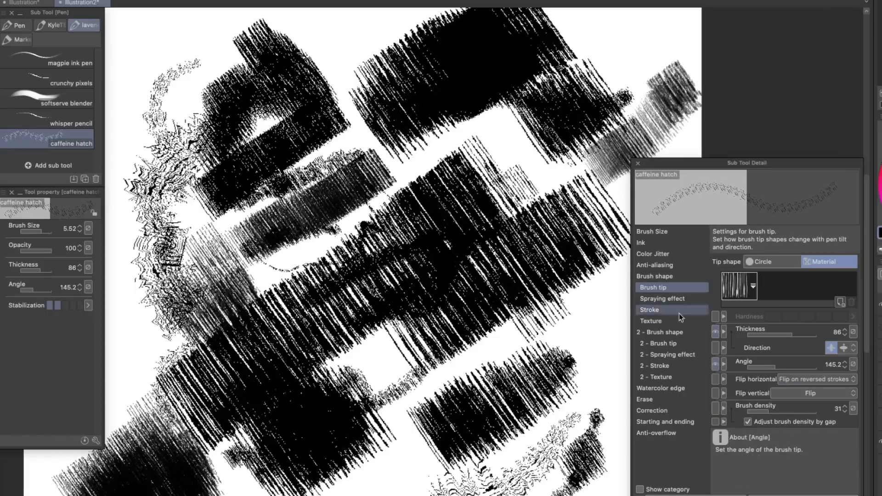
pyautogui.click(816, 411)
pyautogui.moveTo(602, 339); pyautogui.dragTo(292, 488)
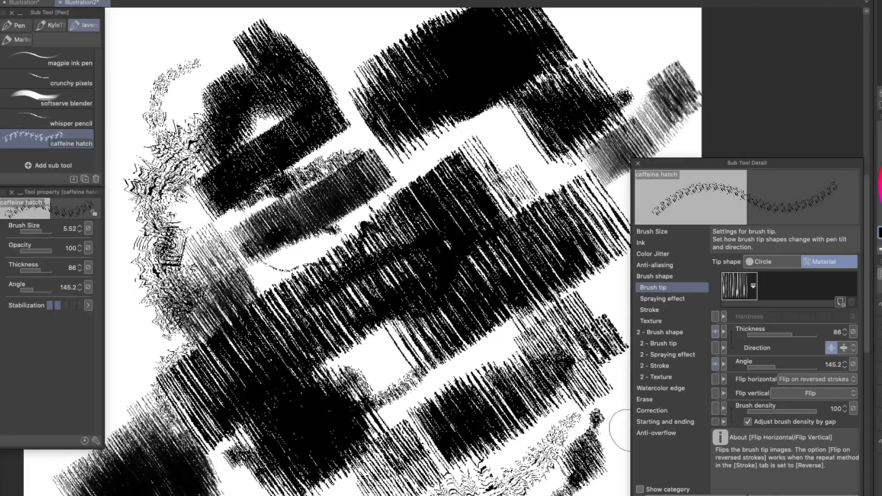
# - Turn on the spraying effect with particle size 0.86 and draw a scattered test stroke across the canvas
pyautogui.click(662, 299)
pyautogui.click(739, 261)
pyautogui.click(739, 261)
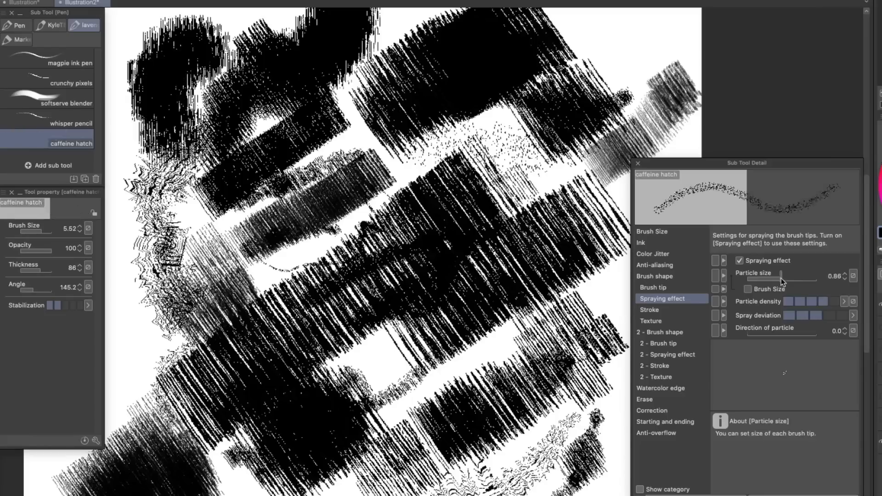
pyautogui.click(652, 288)
pyautogui.click(644, 300)
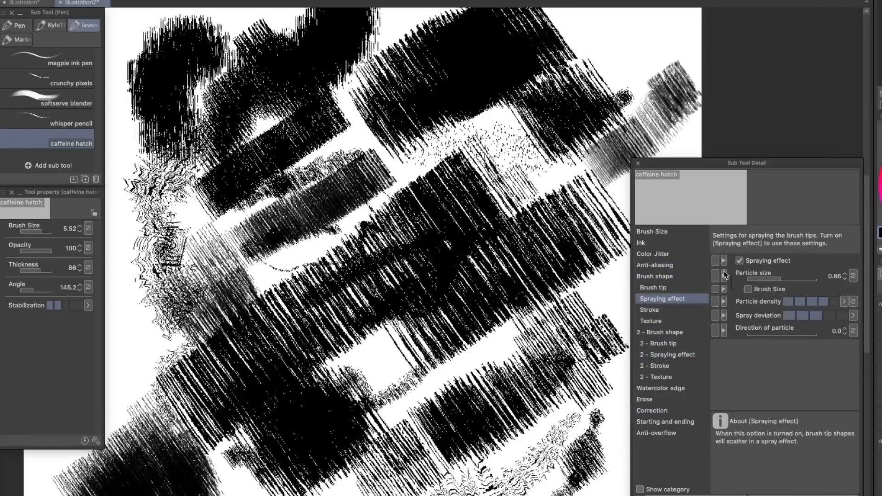
pyautogui.moveTo(621, 290); pyautogui.dragTo(473, 358)
pyautogui.click(650, 310)
pyautogui.click(662, 298)
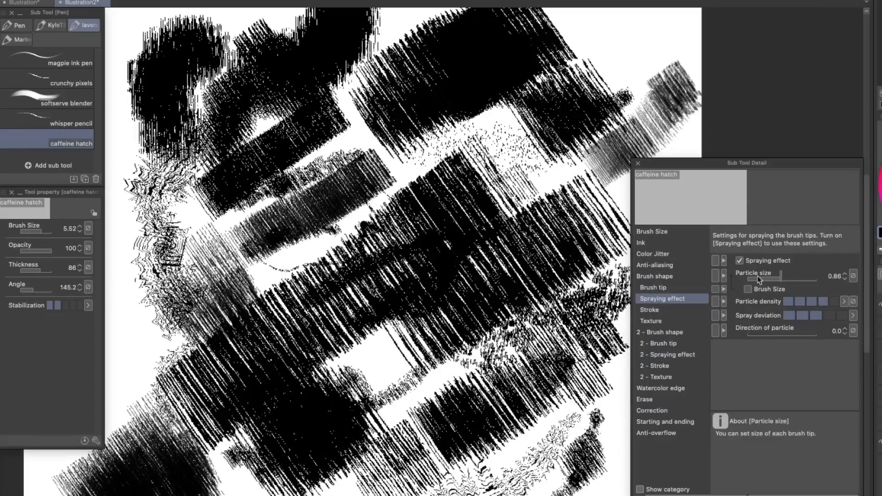
# - Raise the spray particle size to 6.40, draw test strokes, and compare with the spraying effect off and on
pyautogui.click(808, 278)
pyautogui.click(795, 279)
pyautogui.moveTo(638, 48); pyautogui.dragTo(448, 172)
pyautogui.moveTo(299, 236); pyautogui.dragTo(250, 280)
pyautogui.click(739, 261)
pyautogui.click(739, 260)
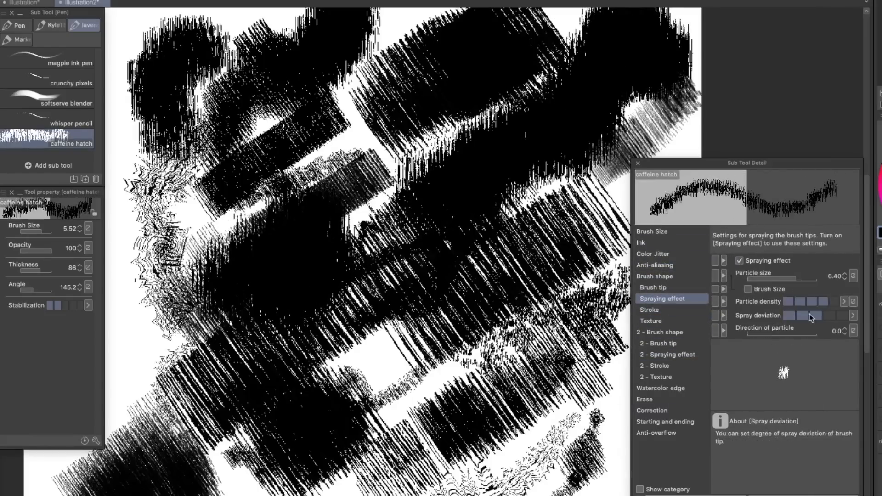
# - Try another direction of particle with test strokes, reset it to 0.0, and turn off the spraying effect
pyautogui.click(772, 334)
pyautogui.moveTo(202, 239); pyautogui.dragTo(144, 303)
pyautogui.moveTo(773, 334); pyautogui.dragTo(719, 335)
pyautogui.moveTo(519, 413); pyautogui.dragTo(597, 441)
pyautogui.click(739, 261)
pyautogui.moveTo(375, 138); pyautogui.dragTo(264, 183)
# - Examine the caffeine hatch brush's stroke, starting and ending, brush size, and ink settings
pyautogui.click(649, 310)
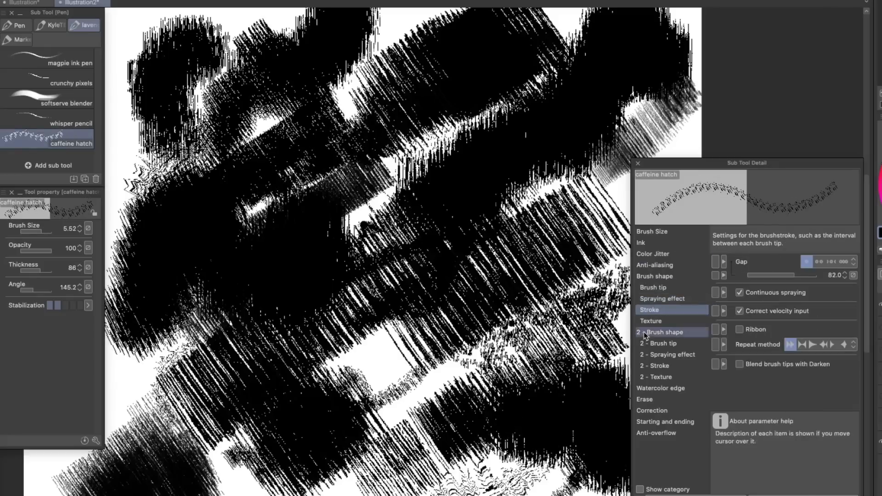
pyautogui.click(652, 422)
pyautogui.click(825, 260)
pyautogui.click(649, 232)
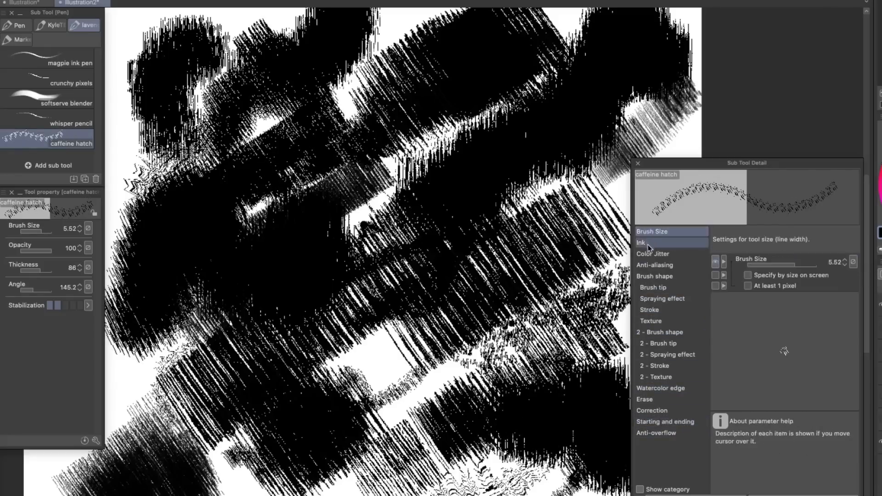
pyautogui.click(642, 243)
pyautogui.click(650, 232)
pyautogui.click(853, 262)
pyautogui.click(641, 242)
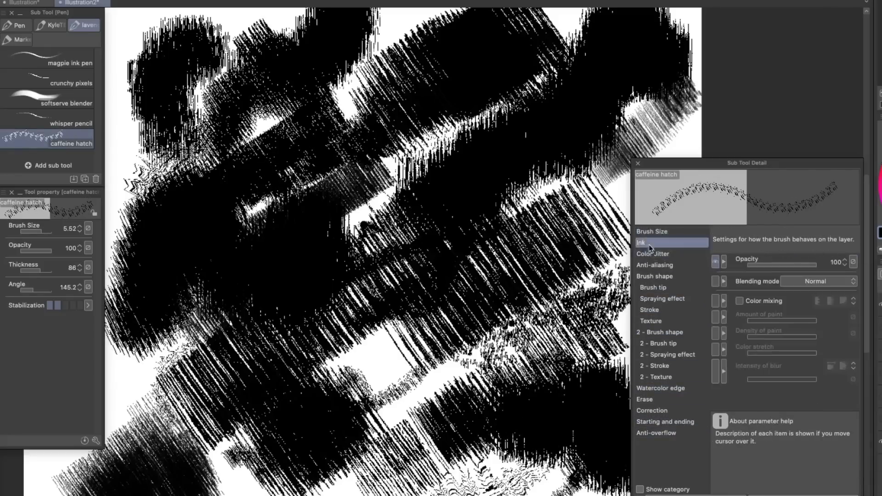
# - Turn the spraying effect back on with minimum particle density and spray deviation, and test particle direction dynamics on a cleared canvas
pyautogui.click(653, 287)
pyautogui.moveTo(414, 207)
pyautogui.mouseDown()
pyautogui.moveTo(487, 284)
pyautogui.moveTo(285, 436)
pyautogui.mouseUp()
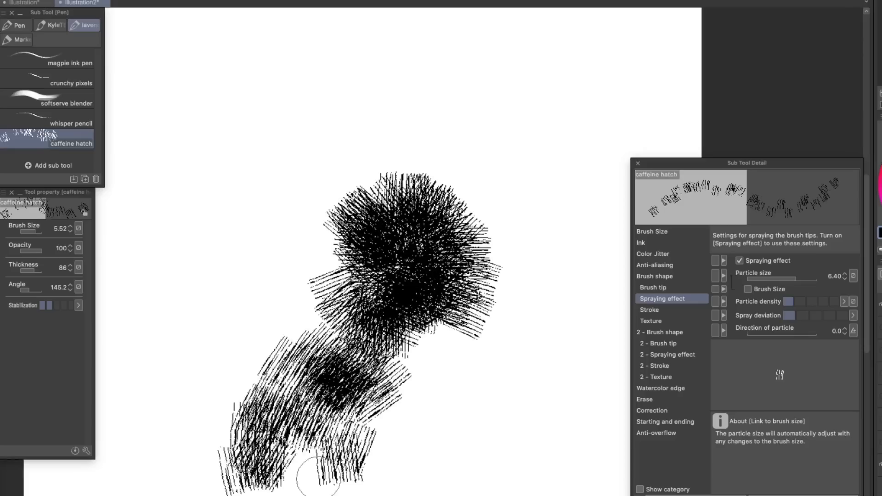
pyautogui.moveTo(192, 367); pyautogui.dragTo(404, 460)
pyautogui.click(853, 330)
pyautogui.moveTo(580, 236)
pyautogui.mouseDown()
pyautogui.moveTo(379, 138)
pyautogui.moveTo(220, 151)
pyautogui.mouseUp()
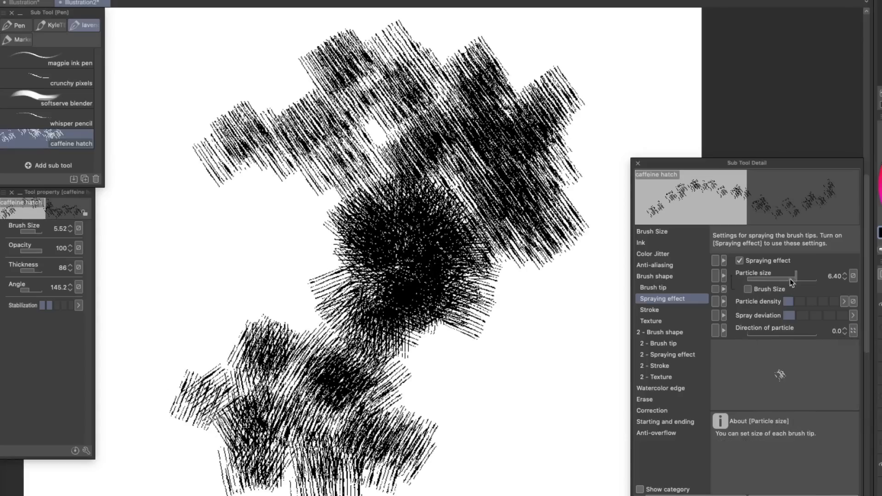
# - Try randomizing the particle size with a test stroke, remove the random input again, and draw more hatching
pyautogui.click(853, 276)
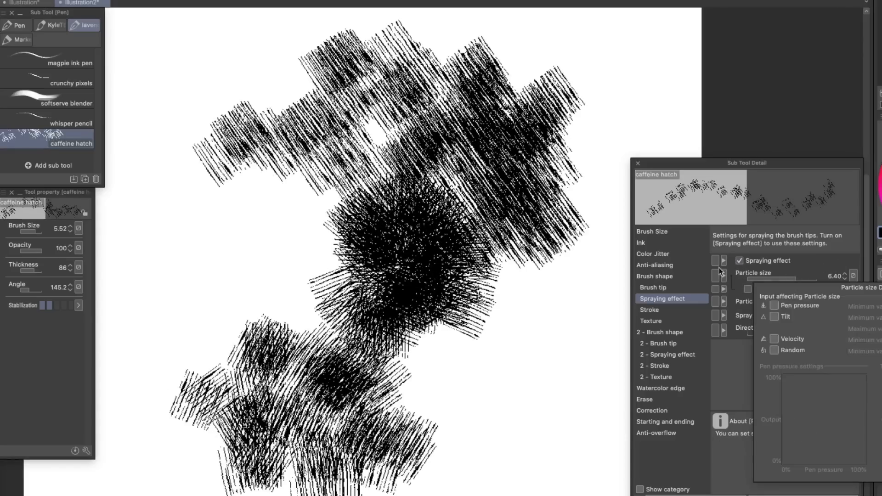
pyautogui.click(772, 350)
pyautogui.moveTo(538, 387); pyautogui.dragTo(425, 406)
pyautogui.click(853, 276)
pyautogui.click(772, 350)
pyautogui.moveTo(574, 235); pyautogui.dragTo(592, 321)
pyautogui.moveTo(278, 268); pyautogui.dragTo(280, 221)
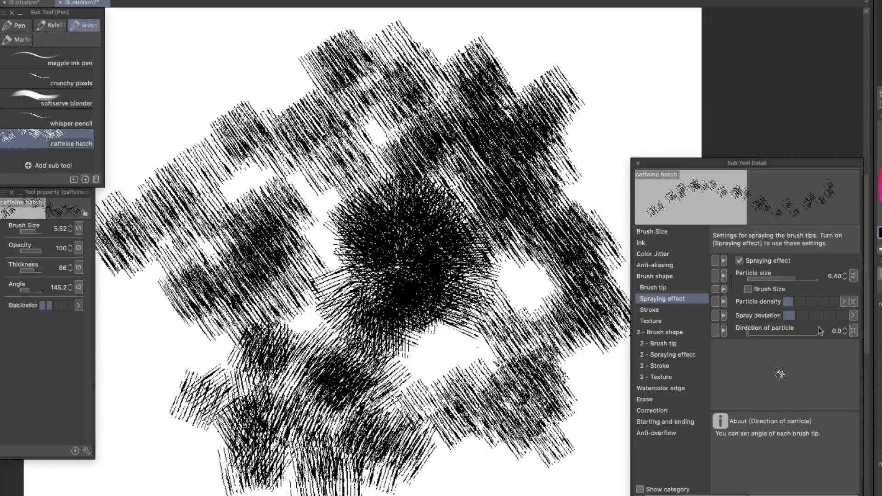
# - Change the particle direction dynamics so the hatch lines turn with the stroke, and draw test patches
pyautogui.click(853, 331)
pyautogui.moveTo(567, 57); pyautogui.dragTo(588, 168)
pyautogui.click(853, 331)
pyautogui.click(835, 371)
pyautogui.moveTo(578, 467); pyautogui.dragTo(506, 404)
pyautogui.moveTo(151, 174); pyautogui.dragTo(158, 421)
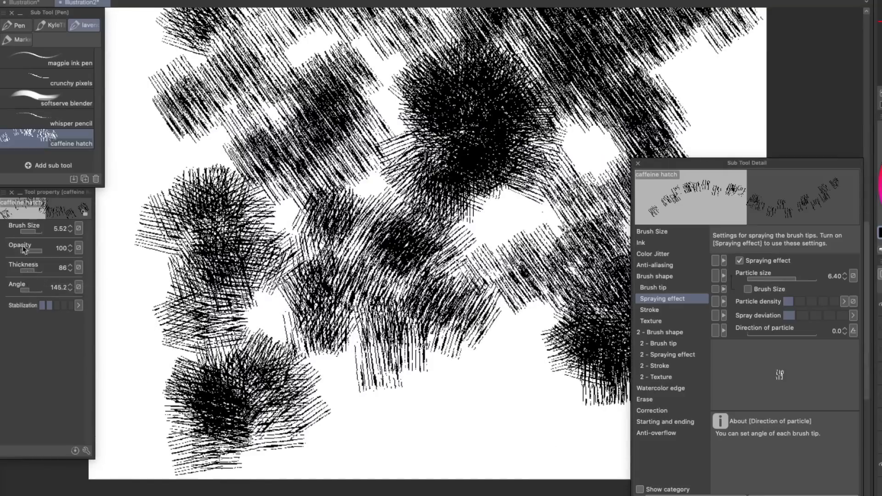
# - Try linking the particle density to pen pressure and draw hatching patches along the canvas edges
pyautogui.click(653, 255)
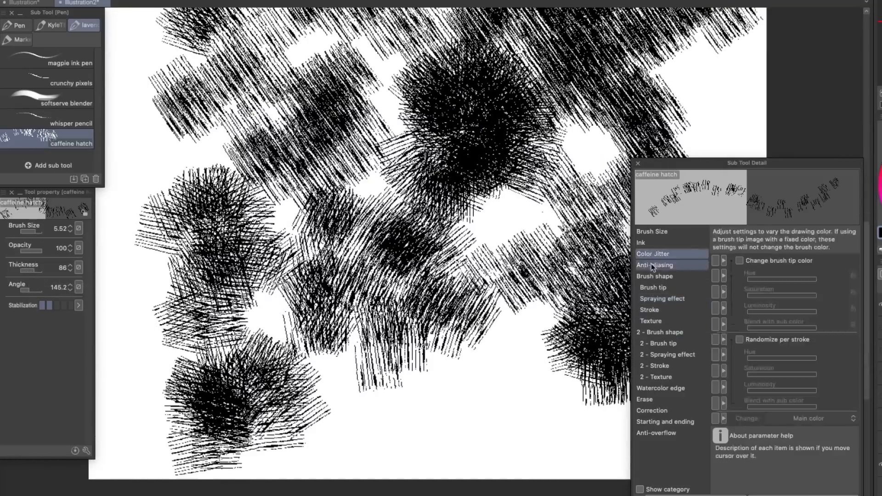
pyautogui.click(654, 277)
pyautogui.click(654, 288)
pyautogui.click(660, 300)
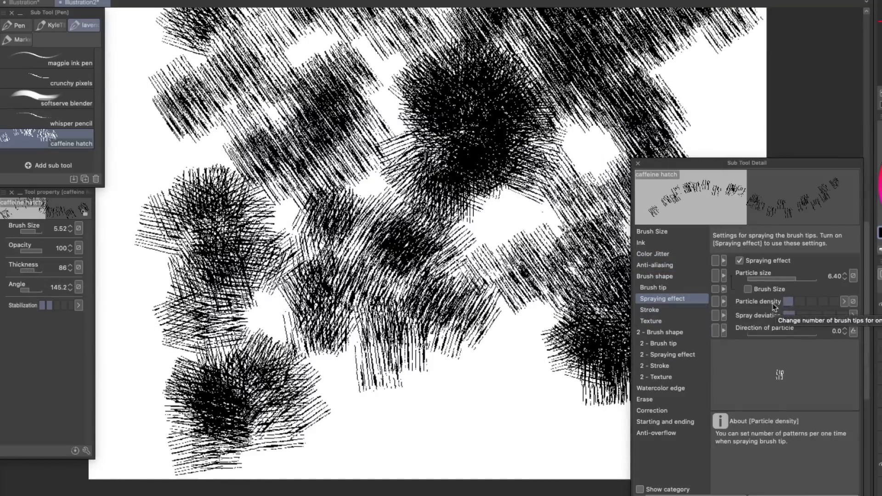
pyautogui.click(853, 302)
pyautogui.click(774, 330)
pyautogui.moveTo(519, 437); pyautogui.dragTo(424, 437)
pyautogui.moveTo(354, 390); pyautogui.dragTo(335, 398)
pyautogui.moveTo(172, 128); pyautogui.dragTo(138, 248)
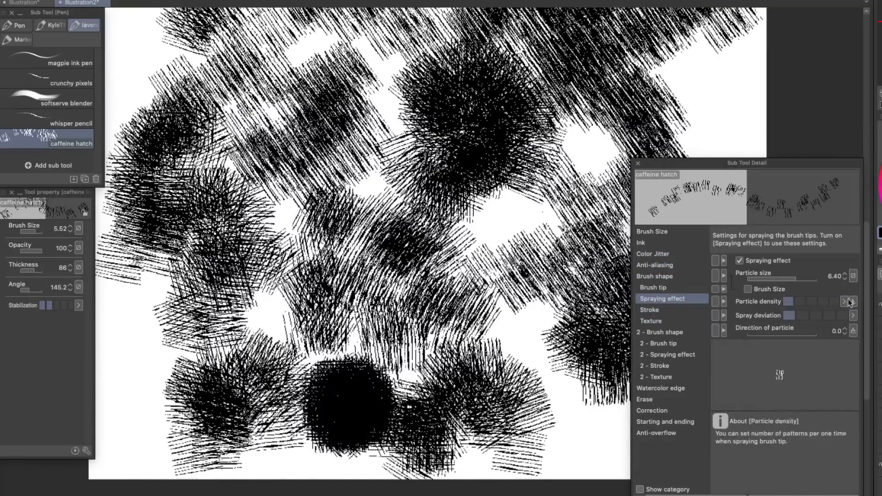
# - Try adjusting the pen-pressure response of the particle density and draw a test stroke down the canvas
pyautogui.click(853, 302)
pyautogui.moveTo(822, 446)
pyautogui.mouseDown()
pyautogui.moveTo(782, 398)
pyautogui.moveTo(852, 482)
pyautogui.mouseUp()
pyautogui.click(544, 371)
pyautogui.click(853, 301)
pyautogui.moveTo(501, 212); pyautogui.dragTo(436, 408)
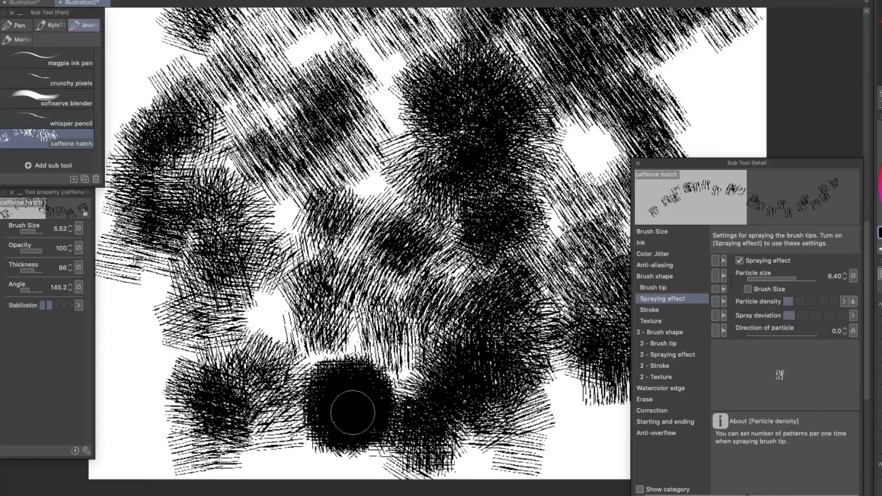
# - Unlink the particle density from pen pressure and draw more test hatching
pyautogui.click(853, 331)
pyautogui.click(853, 276)
pyautogui.click(853, 301)
pyautogui.click(853, 302)
pyautogui.click(768, 330)
pyautogui.moveTo(592, 441); pyautogui.dragTo(510, 382)
pyautogui.moveTo(367, 367); pyautogui.dragTo(198, 253)
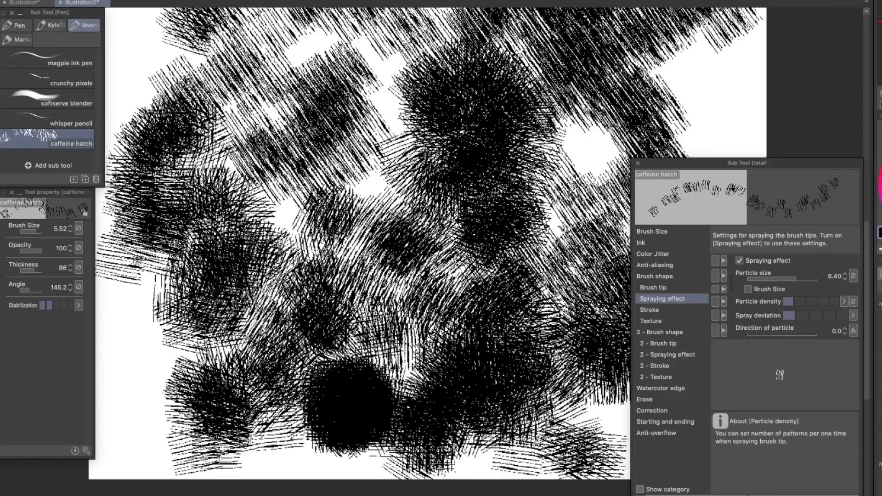
# - Clear the canvas and draw a fresh cluster of overlapping caffeine hatch strokes
pyautogui.moveTo(294, 225); pyautogui.dragTo(408, 115)
pyautogui.press('Delete')
pyautogui.moveTo(225, 322)
pyautogui.mouseDown()
pyautogui.moveTo(289, 170)
pyautogui.moveTo(313, 221)
pyautogui.moveTo(189, 450)
pyautogui.mouseUp()
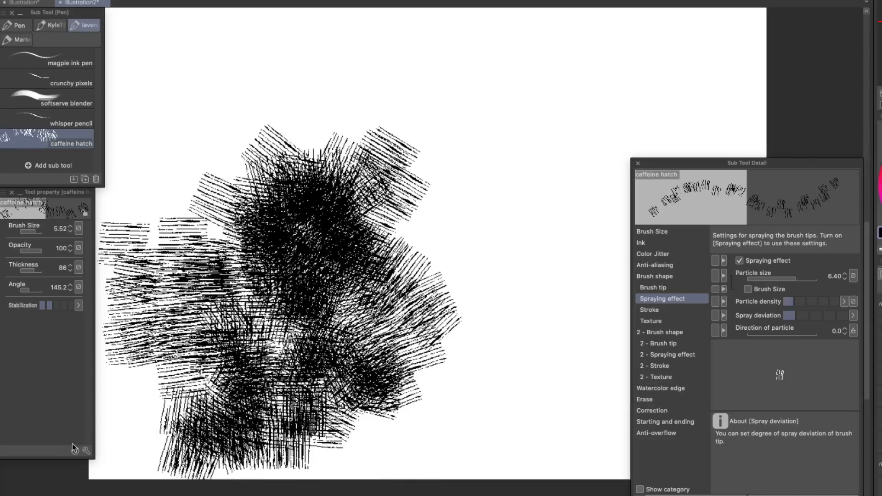
# - Check the starting and ending, brush size, ink, and brush tip settings, and draw more curved hatching patches
pyautogui.click(665, 421)
pyautogui.click(808, 259)
pyautogui.click(660, 232)
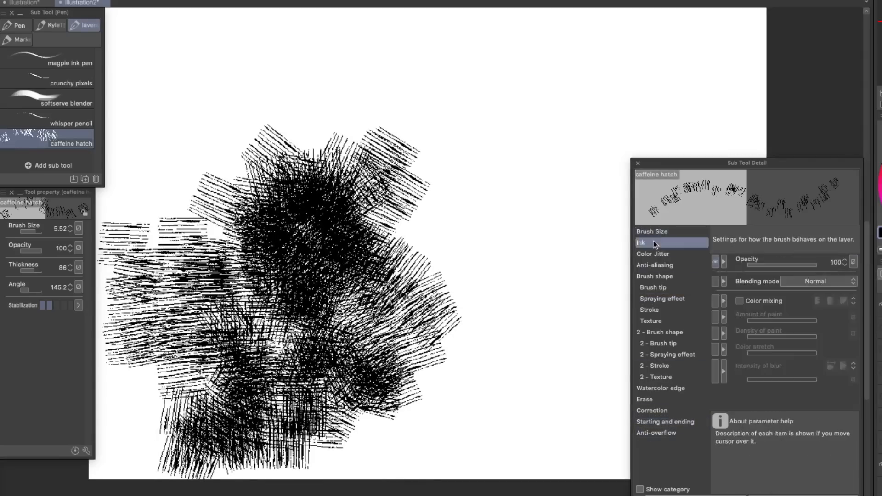
pyautogui.click(653, 287)
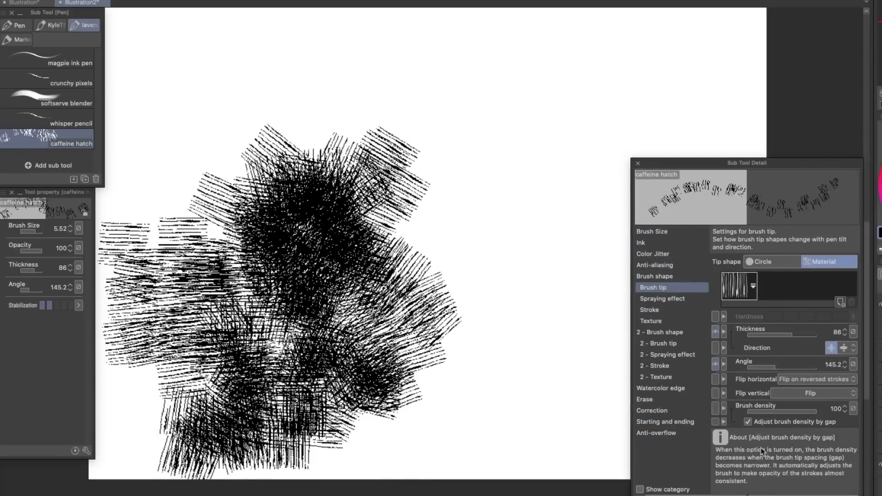
pyautogui.moveTo(607, 367)
pyautogui.mouseDown()
pyautogui.moveTo(484, 362)
pyautogui.moveTo(524, 413)
pyautogui.mouseUp()
pyautogui.moveTo(607, 244); pyautogui.dragTo(499, 230)
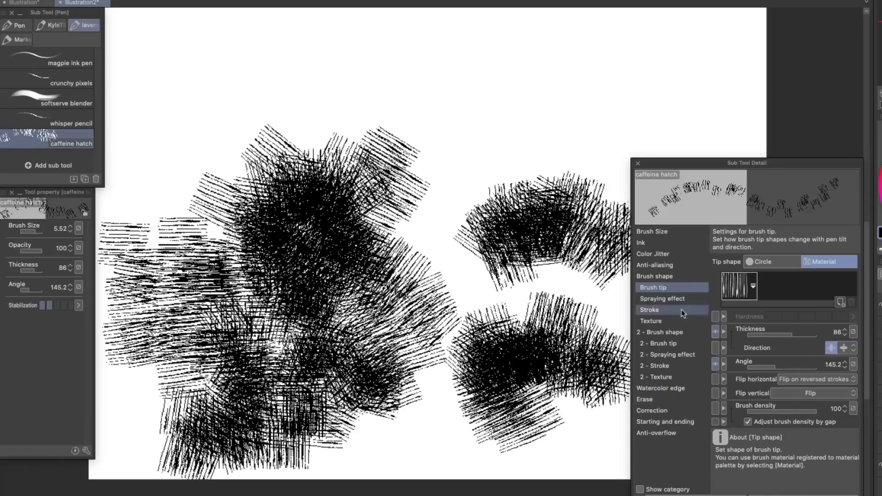
pyautogui.moveTo(501, 110)
pyautogui.mouseDown()
pyautogui.moveTo(370, 170)
pyautogui.moveTo(516, 168)
pyautogui.mouseUp()
# - Examine the brush's anti-overflow, color jitter, anti-aliasing, ink, brush shape, brush tip, and spraying effect settings
pyautogui.click(649, 432)
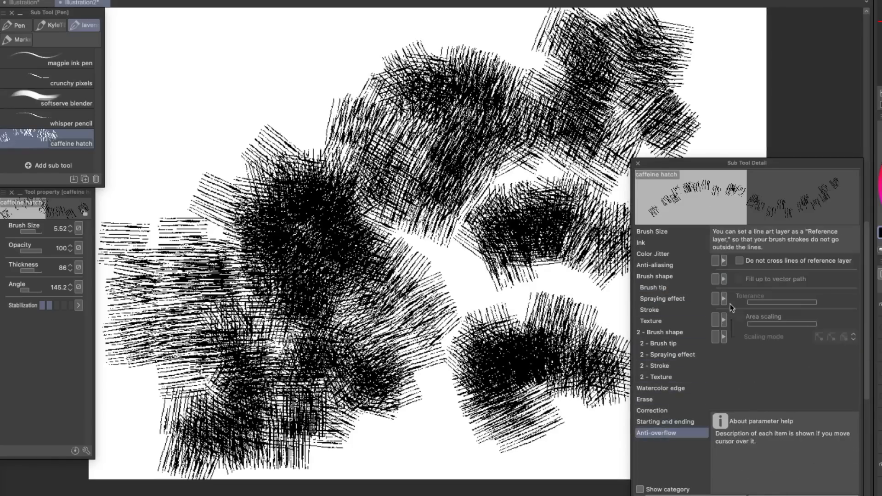
pyautogui.click(653, 276)
pyautogui.click(655, 253)
pyautogui.click(648, 265)
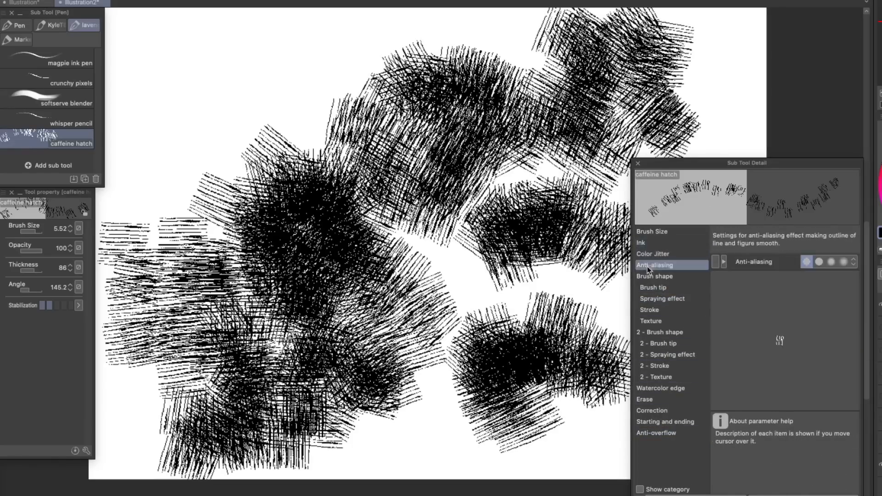
pyautogui.click(648, 243)
pyautogui.click(648, 276)
pyautogui.click(646, 288)
pyautogui.click(655, 276)
pyautogui.click(662, 299)
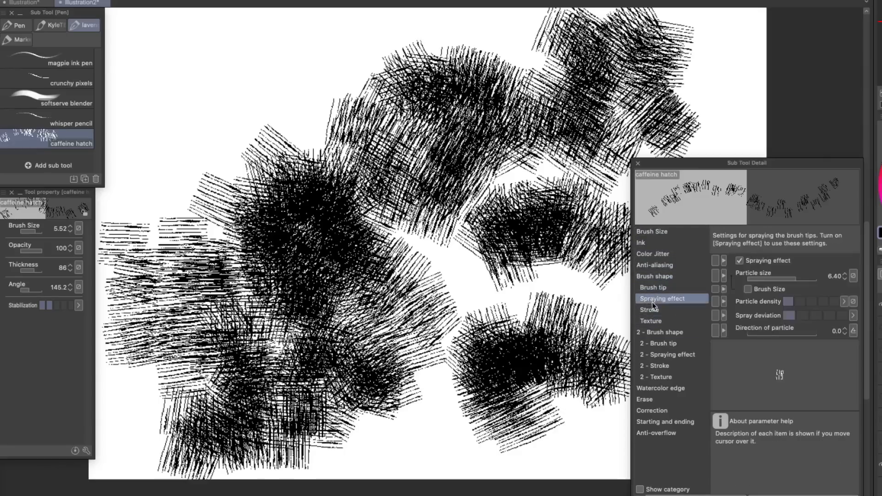
# - Try other stroke gaps, such as 1055.7 and 12.1, and draw test strokes over the existing hatching
pyautogui.click(649, 309)
pyautogui.click(822, 261)
pyautogui.click(812, 275)
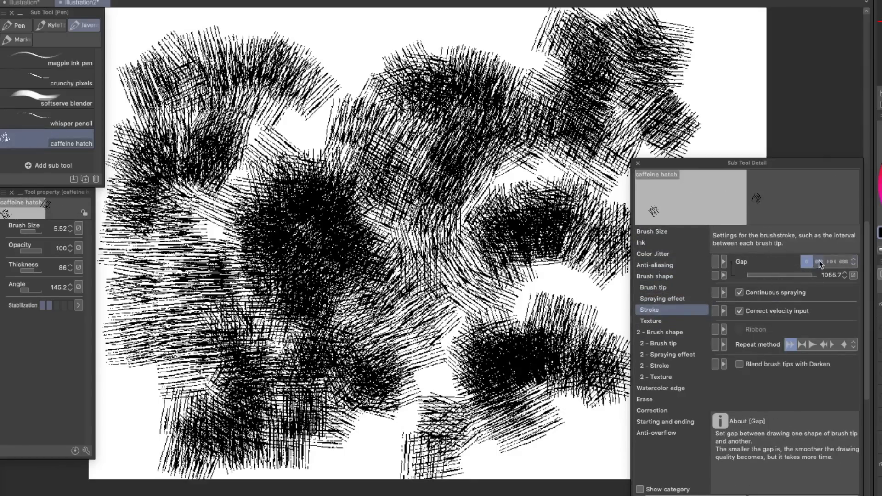
pyautogui.click(812, 262)
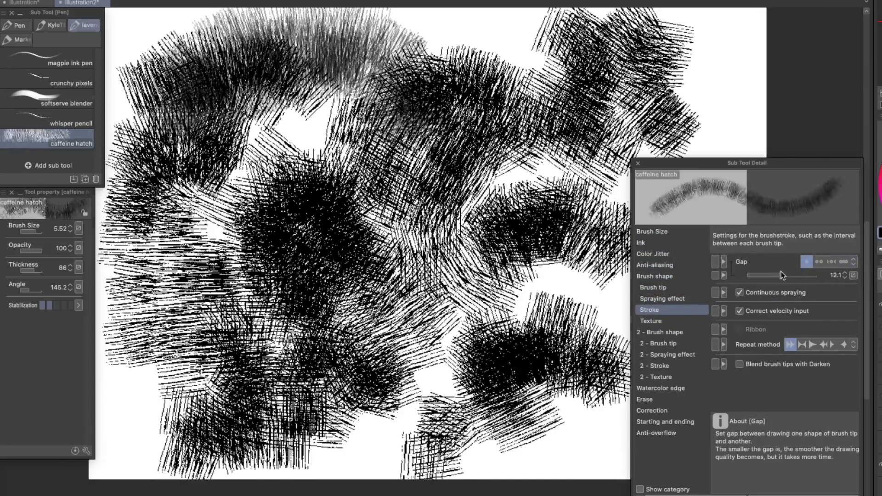
pyautogui.moveTo(138, 294); pyautogui.dragTo(317, 101)
# - Clear the canvas and draw crossing hatch strokes with the stroke gap set to 29.0
pyautogui.press('Delete')
pyautogui.moveTo(501, 28); pyautogui.dragTo(423, 307)
pyautogui.moveTo(321, 75); pyautogui.dragTo(581, 262)
pyautogui.moveTo(574, 87); pyautogui.dragTo(294, 262)
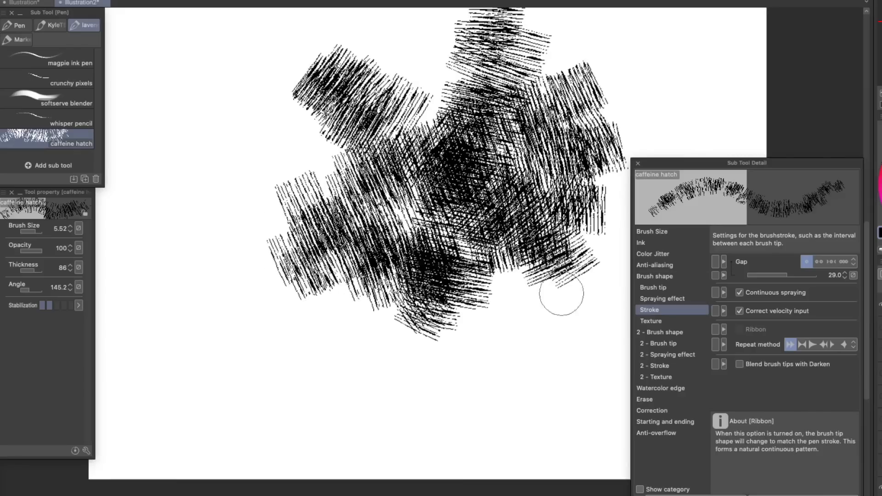
# - Toggle Blend brush tips with Darken for caffeine hatch and draw test hatching below the existing patches
pyautogui.moveTo(561, 298); pyautogui.dragTo(347, 358)
pyautogui.click(739, 364)
pyautogui.moveTo(588, 459)
pyautogui.mouseDown()
pyautogui.moveTo(472, 413)
pyautogui.moveTo(478, 384)
pyautogui.mouseUp()
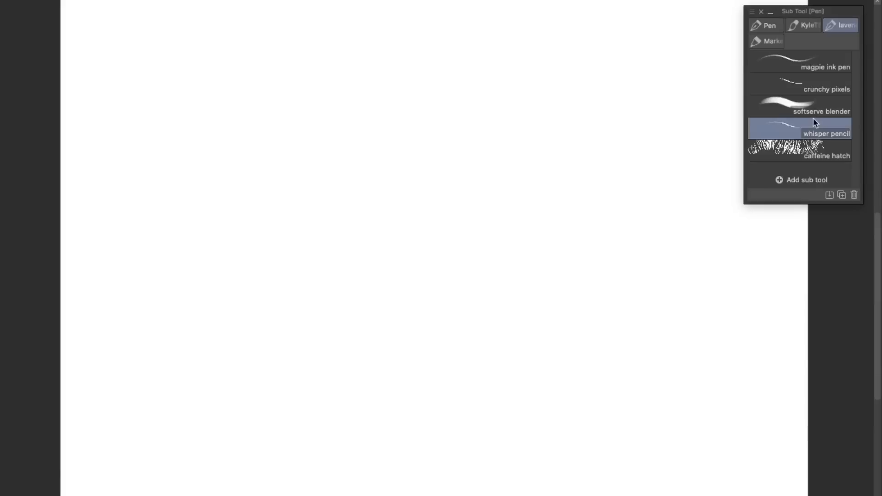
# - Sketch the figure's head, neck, shoulders, bent arms, and open hand on the blank canvas with the whisper pencil brush
pyautogui.scroll(-2, 395, 137)
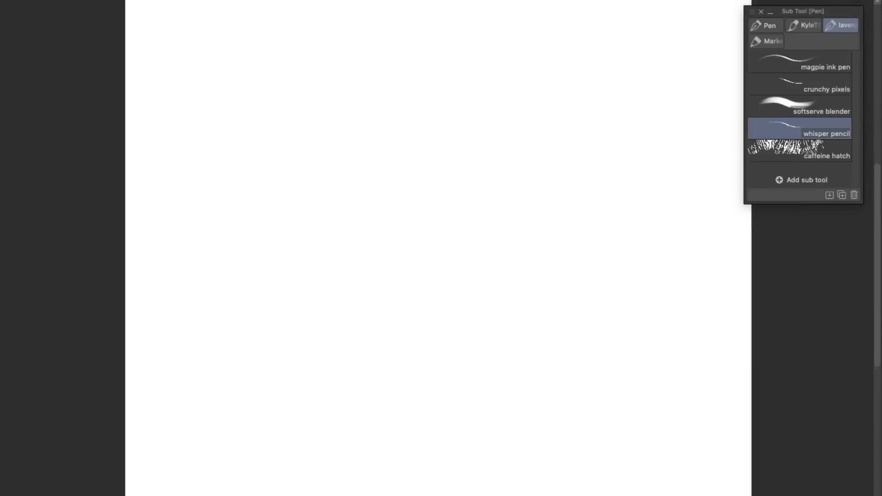
pyautogui.moveTo(419, 122)
pyautogui.mouseDown()
pyautogui.moveTo(433, 199)
pyautogui.moveTo(474, 284)
pyautogui.moveTo(430, 366)
pyautogui.mouseUp()
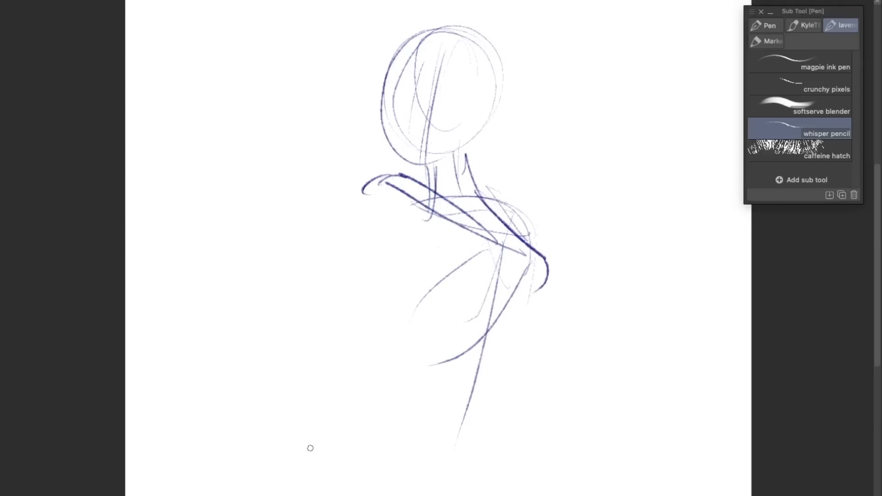
pyautogui.moveTo(334, 154)
pyautogui.mouseDown()
pyautogui.moveTo(372, 338)
pyautogui.moveTo(482, 210)
pyautogui.mouseUp()
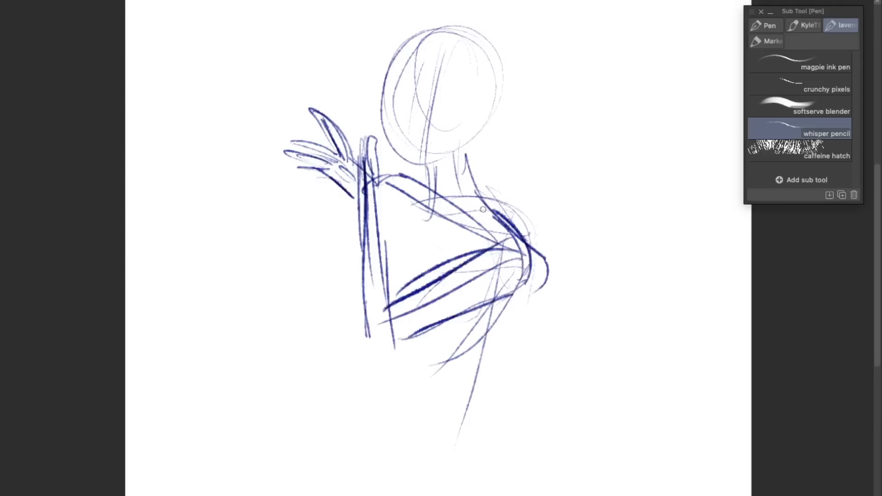
pyautogui.moveTo(383, 202); pyautogui.dragTo(406, 317)
pyautogui.moveTo(361, 193); pyautogui.dragTo(386, 339)
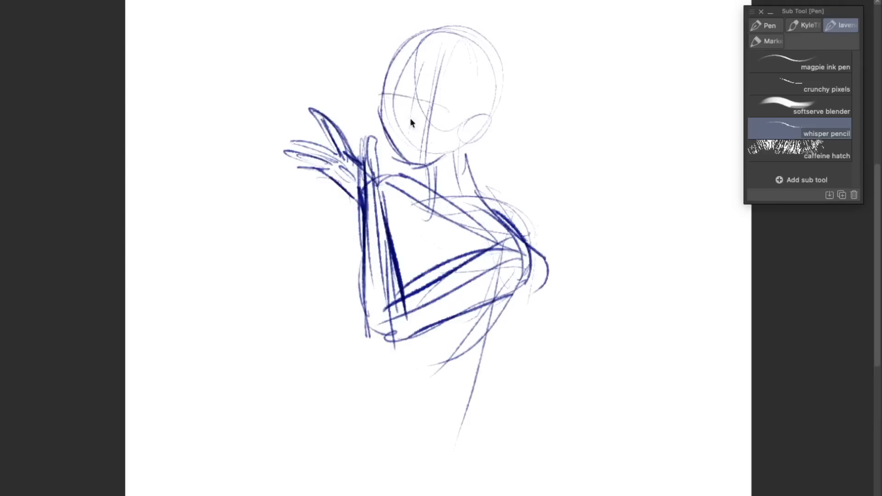
# - Sketch the torso sides, waist, and hips below the arms, and mark a straighter back edge for the upper arm
pyautogui.moveTo(359, 270); pyautogui.dragTo(327, 390)
pyautogui.moveTo(485, 283); pyautogui.dragTo(383, 431)
pyautogui.moveTo(327, 390); pyautogui.dragTo(334, 479)
pyautogui.moveTo(391, 396); pyautogui.dragTo(458, 490)
pyautogui.moveTo(478, 317); pyautogui.dragTo(401, 406)
pyautogui.moveTo(475, 185); pyautogui.dragTo(512, 294)
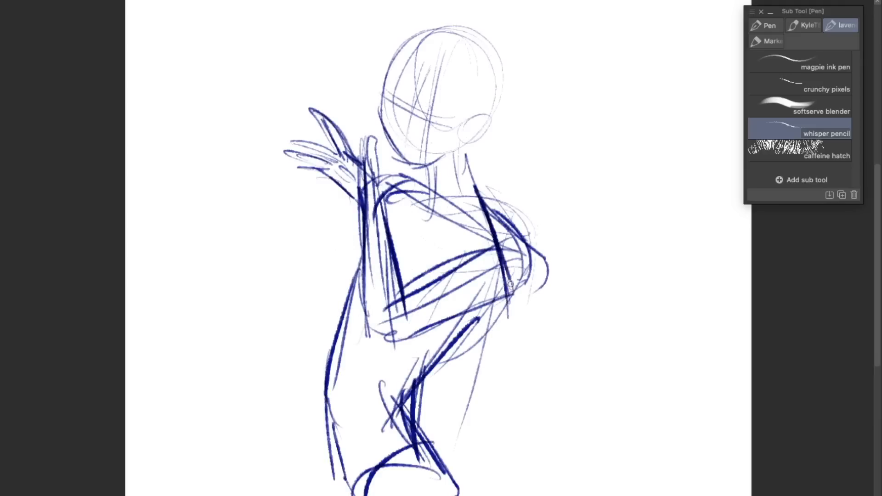
# - Erase the old rounded shoulder and elbow lines and redraw the back of the neck with heavier strokes
pyautogui.press('e')
pyautogui.moveTo(507, 207); pyautogui.dragTo(538, 271)
pyautogui.moveTo(492, 191); pyautogui.dragTo(528, 289)
pyautogui.moveTo(543, 253); pyautogui.dragTo(547, 277)
pyautogui.press('p')
pyautogui.moveTo(457, 150); pyautogui.dragTo(463, 208)
pyautogui.moveTo(491, 236); pyautogui.dragTo(462, 146)
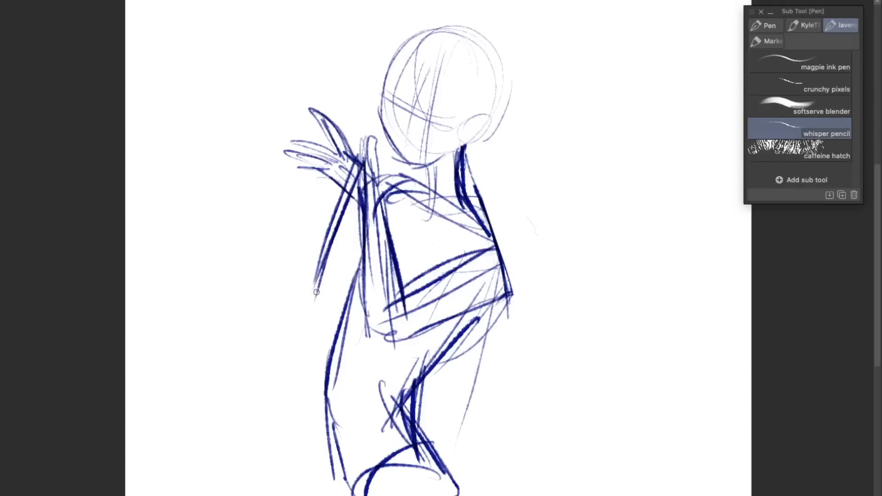
# - Sketch the hanging sleeve with long vertical folds and add the line running down from the gripping hand
pyautogui.moveTo(362, 271); pyautogui.dragTo(406, 343)
pyautogui.moveTo(389, 220); pyautogui.dragTo(405, 340)
pyautogui.moveTo(394, 224); pyautogui.dragTo(424, 324)
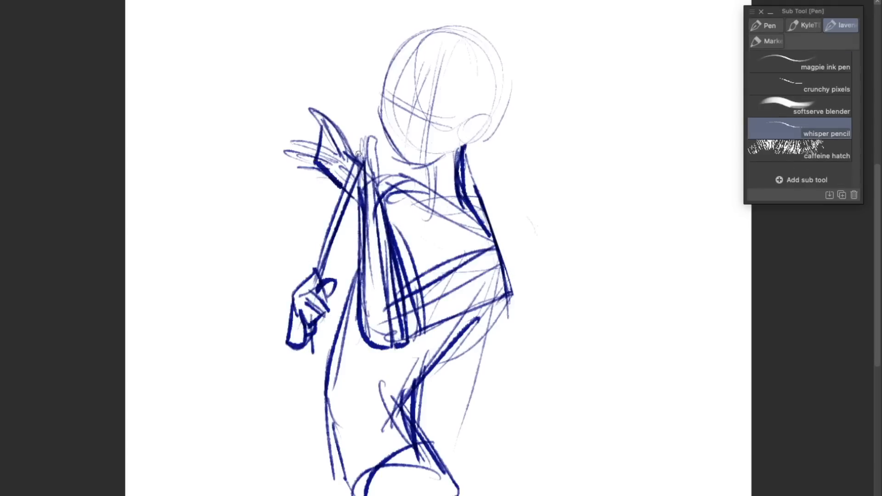
pyautogui.moveTo(366, 160); pyautogui.dragTo(396, 271)
pyautogui.moveTo(360, 169); pyautogui.dragTo(388, 305)
pyautogui.moveTo(313, 323); pyautogui.dragTo(377, 469)
# - Erase the rough waist, hip, and thigh lines from the lower body
pyautogui.press('e')
pyautogui.moveTo(399, 395); pyautogui.dragTo(452, 482)
pyautogui.moveTo(427, 368); pyautogui.dragTo(377, 482)
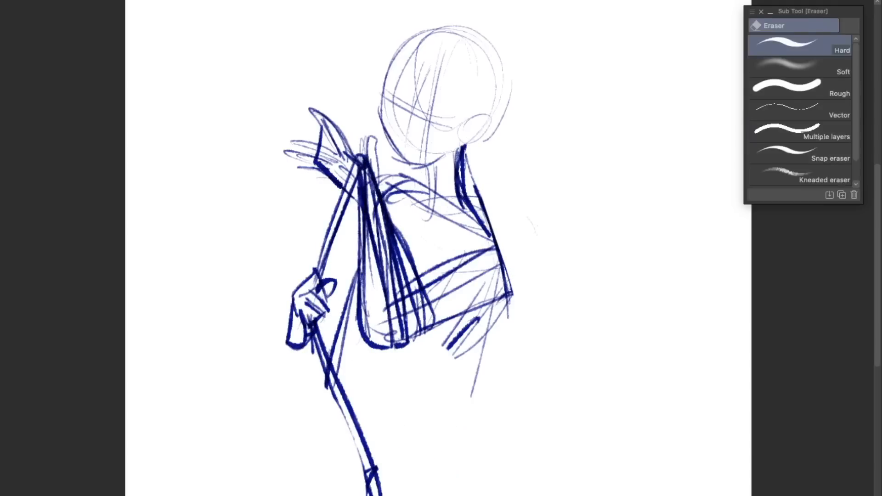
# - Strengthen the head outline with the whisper pencil and redraw the hip and thigh contours
pyautogui.press('p')
pyautogui.moveTo(415, 24); pyautogui.dragTo(468, 143)
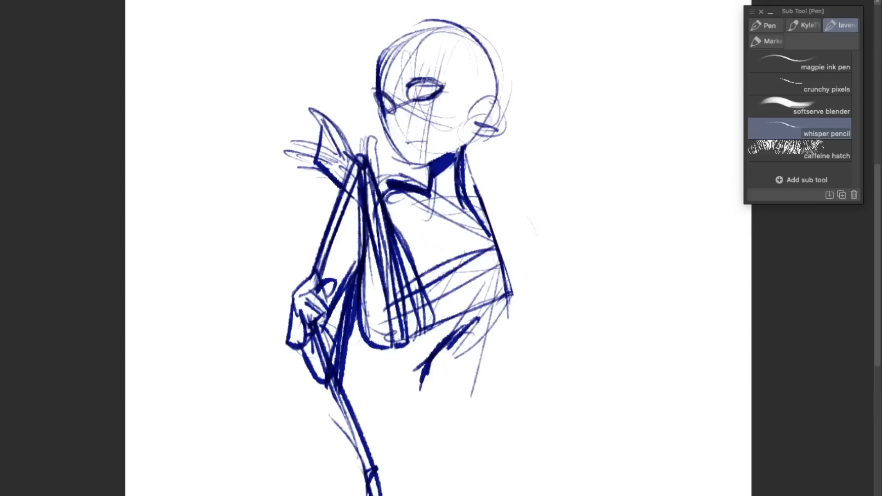
pyautogui.moveTo(421, 374); pyautogui.dragTo(465, 457)
pyautogui.moveTo(388, 478); pyautogui.dragTo(438, 405)
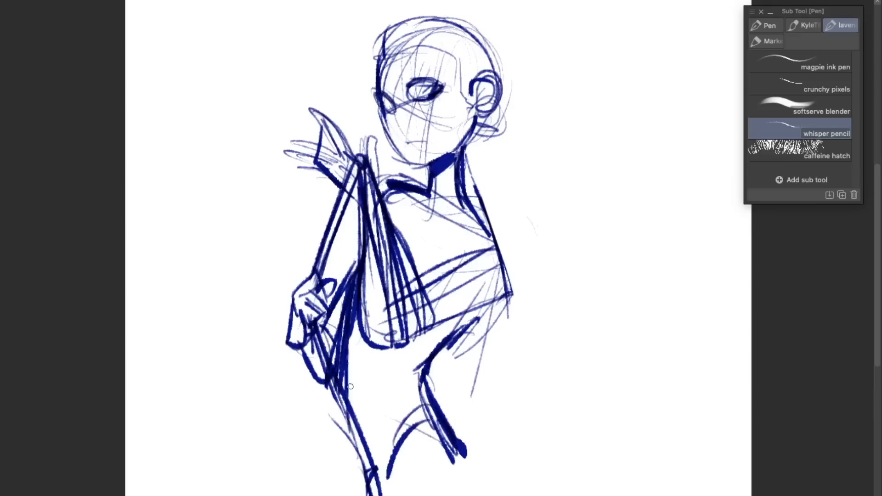
# - Darken the front torso edge and sketch the rounded shoulder covering, elbow, and collar details
pyautogui.moveTo(349, 329); pyautogui.dragTo(348, 452)
pyautogui.moveTo(478, 209); pyautogui.dragTo(522, 290)
pyautogui.moveTo(480, 140); pyautogui.dragTo(541, 216)
pyautogui.moveTo(388, 170); pyautogui.dragTo(413, 204)
pyautogui.moveTo(439, 209); pyautogui.dragTo(482, 197)
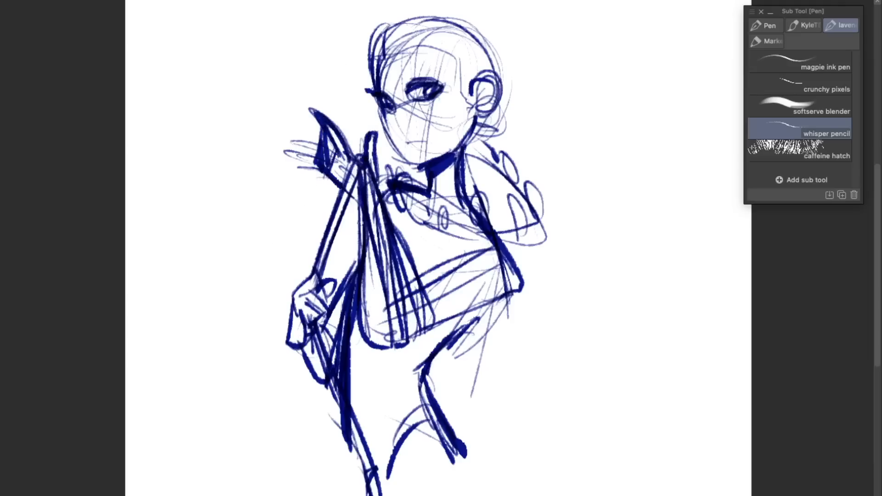
# - Refine the eyes and sharp jawline, and define the crossed forearm and pointed elbow
pyautogui.moveTo(410, 100); pyautogui.dragTo(426, 93)
pyautogui.moveTo(471, 108); pyautogui.dragTo(414, 166)
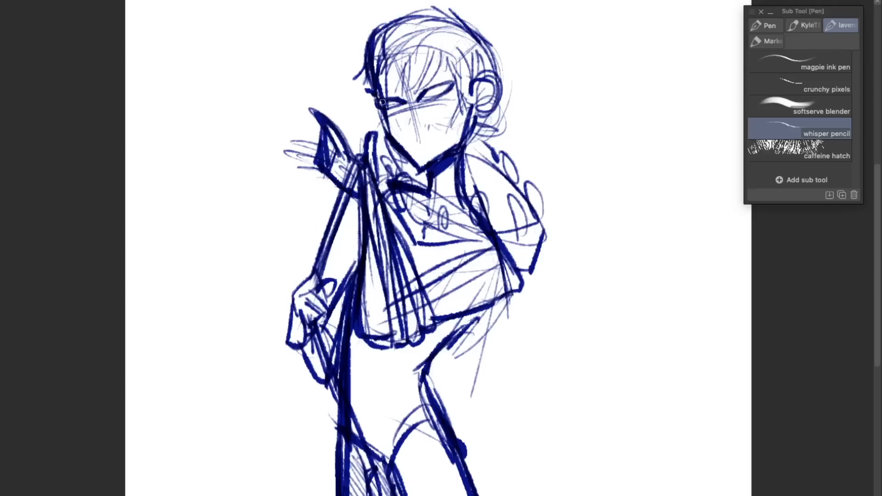
pyautogui.moveTo(413, 242); pyautogui.dragTo(519, 271)
pyautogui.moveTo(519, 264); pyautogui.dragTo(541, 314)
pyautogui.moveTo(487, 296); pyautogui.dragTo(530, 303)
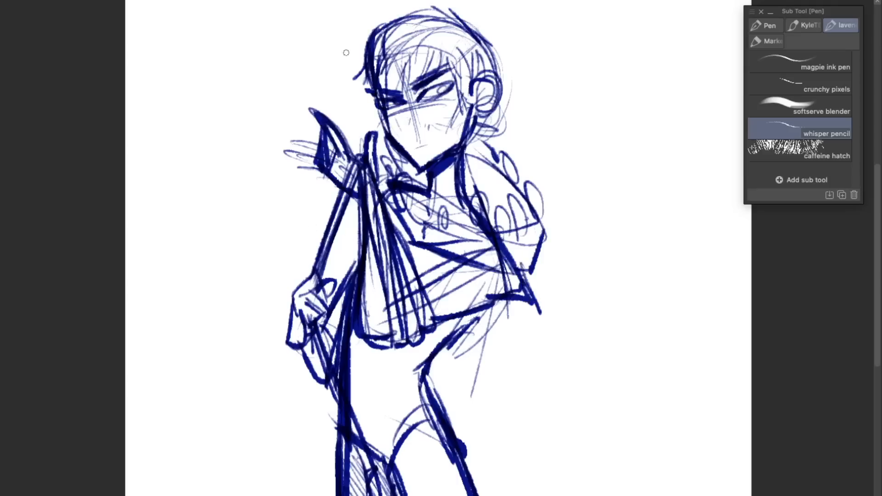
# - Add the nose, far eye, and fringe locks to the face, and thicken the strip beside the raised sleeve
pyautogui.moveTo(410, 134); pyautogui.dragTo(417, 134)
pyautogui.moveTo(388, 106); pyautogui.dragTo(403, 102)
pyautogui.moveTo(411, 51); pyautogui.dragTo(391, 92)
pyautogui.moveTo(383, 30); pyautogui.dragTo(372, 114)
pyautogui.moveTo(411, 40)
pyautogui.mouseDown()
pyautogui.moveTo(380, 115)
pyautogui.moveTo(382, 94)
pyautogui.mouseUp()
pyautogui.moveTo(382, 110); pyautogui.dragTo(396, 105)
pyautogui.moveTo(348, 215); pyautogui.dragTo(362, 214)
pyautogui.moveTo(352, 220); pyautogui.dragTo(338, 287)
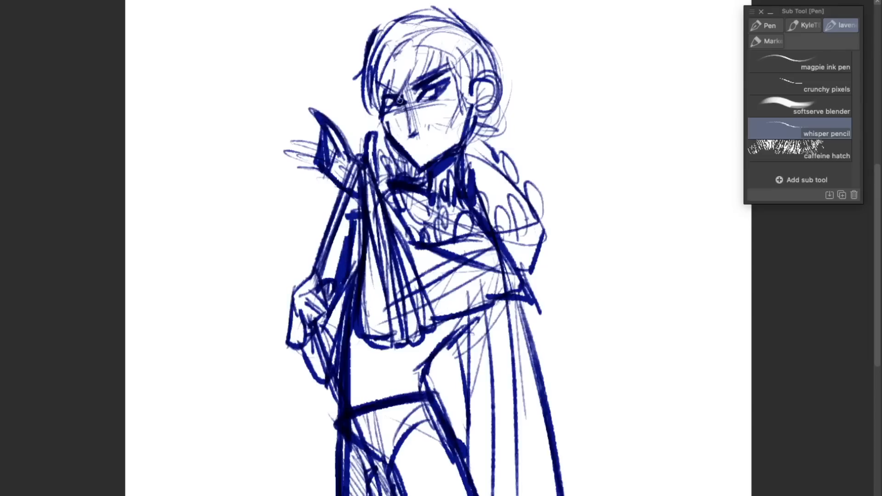
# - Hatch the hair dark, strengthen the jaw sides, and darken the feather shapes on the shoulder
pyautogui.moveTo(436, 46)
pyautogui.mouseDown()
pyautogui.moveTo(404, 95)
pyautogui.moveTo(460, 79)
pyautogui.mouseUp()
pyautogui.moveTo(396, 62); pyautogui.dragTo(390, 94)
pyautogui.moveTo(371, 69)
pyautogui.mouseDown()
pyautogui.moveTo(373, 106)
pyautogui.moveTo(430, 11)
pyautogui.mouseUp()
pyautogui.moveTo(441, 13)
pyautogui.mouseDown()
pyautogui.moveTo(496, 65)
pyautogui.moveTo(470, 96)
pyautogui.mouseUp()
pyautogui.moveTo(443, 18)
pyautogui.mouseDown()
pyautogui.moveTo(383, 59)
pyautogui.moveTo(374, 94)
pyautogui.mouseUp()
pyautogui.moveTo(480, 96); pyautogui.dragTo(466, 138)
pyautogui.moveTo(382, 110); pyautogui.dragTo(395, 139)
pyautogui.moveTo(478, 133); pyautogui.dragTo(498, 162)
pyautogui.moveTo(499, 143); pyautogui.dragTo(517, 180)
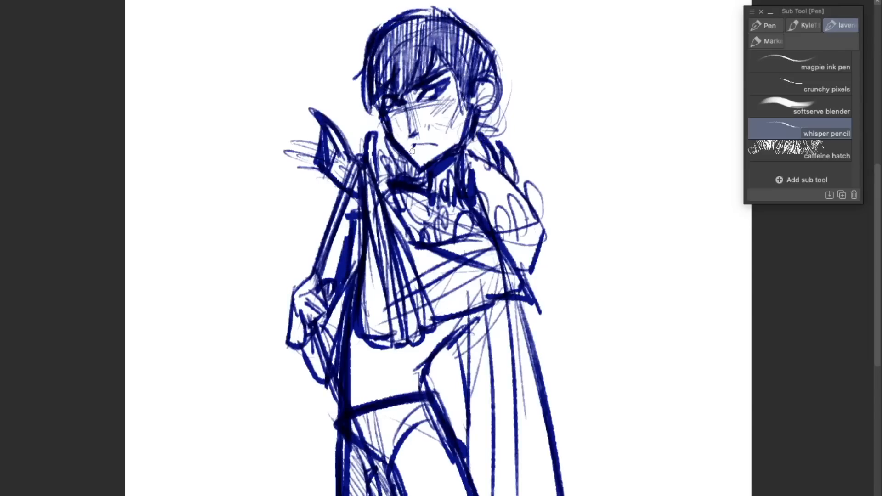
# - Shade the collar and trousers with dense hatching and extend the sketch down the lower legs
pyautogui.moveTo(386, 139); pyautogui.dragTo(394, 170)
pyautogui.moveTo(428, 370); pyautogui.dragTo(444, 411)
pyautogui.moveTo(378, 407)
pyautogui.mouseDown()
pyautogui.moveTo(437, 417)
pyautogui.moveTo(466, 494)
pyautogui.mouseUp()
pyautogui.moveTo(395, 409); pyautogui.dragTo(360, 432)
pyautogui.moveTo(322, 368); pyautogui.dragTo(628, 290)
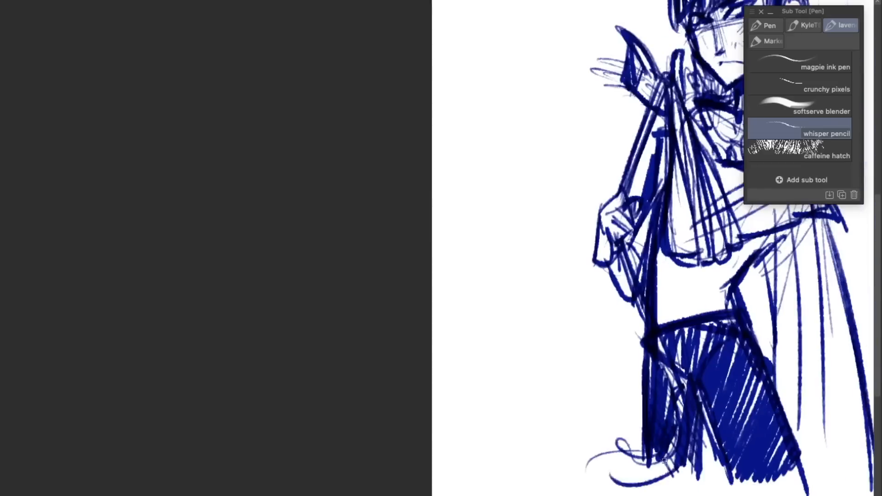
pyautogui.moveTo(673, 459); pyautogui.dragTo(557, 493)
pyautogui.moveTo(696, 445); pyautogui.dragTo(651, 494)
pyautogui.moveTo(758, 450); pyautogui.dragTo(719, 495)
pyautogui.moveTo(752, 403); pyautogui.dragTo(811, 494)
# - Hatch shading over the torso, the underside of the forearm, the hanging sleeve, and the cloth behind the hand
pyautogui.moveTo(643, 321); pyautogui.dragTo(488, 409)
pyautogui.moveTo(602, 345); pyautogui.dragTo(597, 425)
pyautogui.moveTo(603, 92); pyautogui.dragTo(588, 109)
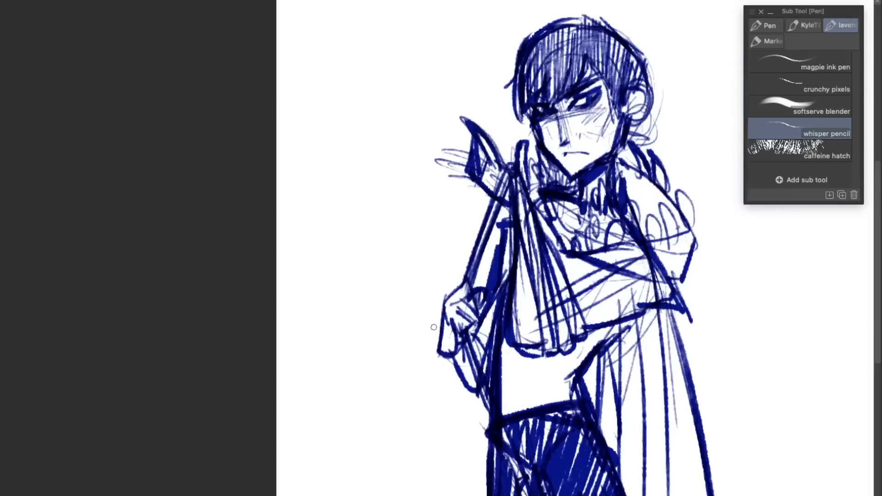
pyautogui.moveTo(607, 330); pyautogui.dragTo(555, 405)
pyautogui.moveTo(511, 351); pyautogui.dragTo(504, 411)
pyautogui.moveTo(662, 272); pyautogui.dragTo(657, 311)
pyautogui.moveTo(611, 271); pyautogui.dragTo(602, 326)
pyautogui.moveTo(609, 269); pyautogui.dragTo(568, 287)
pyautogui.moveTo(522, 257); pyautogui.dragTo(522, 344)
pyautogui.moveTo(465, 337); pyautogui.dragTo(477, 386)
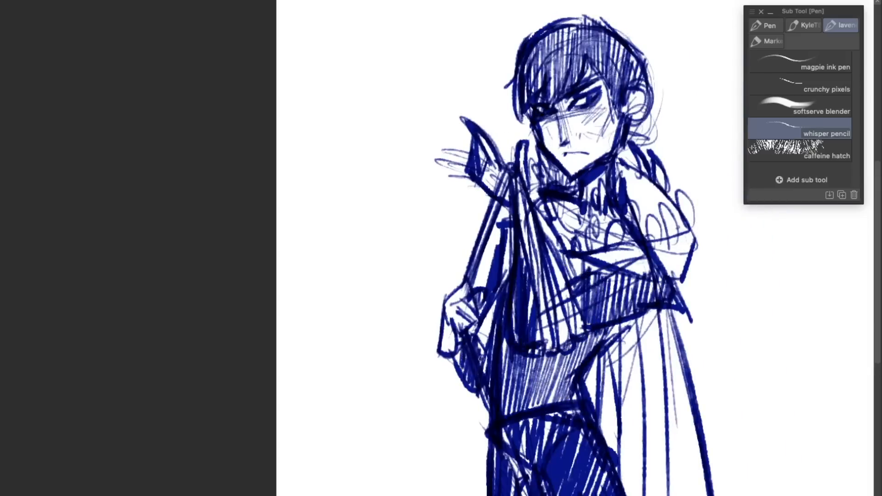
pyautogui.moveTo(496, 286); pyautogui.dragTo(480, 375)
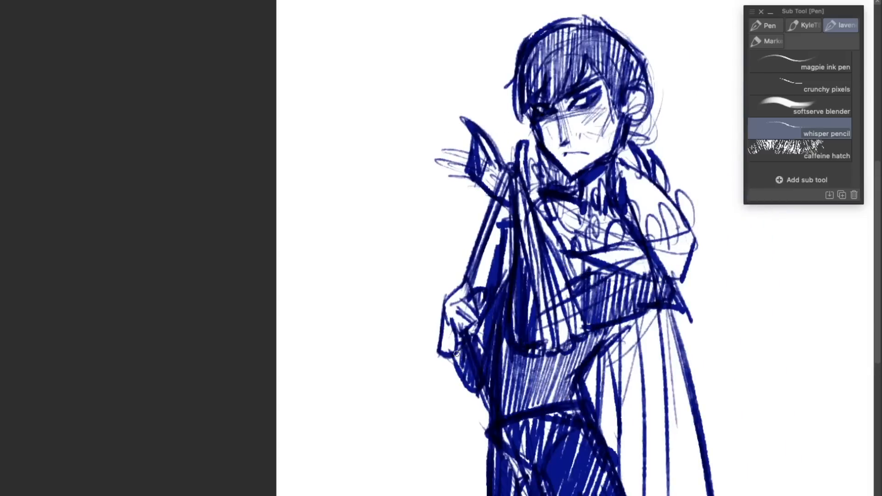
# - Shade the crossed arm, chest, and shoulder with hatching, and darken the outer fold of the cape
pyautogui.moveTo(688, 235); pyautogui.dragTo(682, 275)
pyautogui.moveTo(661, 244)
pyautogui.mouseDown()
pyautogui.moveTo(657, 294)
pyautogui.moveTo(632, 273)
pyautogui.mouseUp()
pyautogui.moveTo(596, 204); pyautogui.dragTo(592, 246)
pyautogui.moveTo(570, 202); pyautogui.dragTo(568, 240)
pyautogui.moveTo(672, 306); pyautogui.dragTo(723, 491)
pyautogui.moveTo(443, 236); pyautogui.dragTo(408, 222)
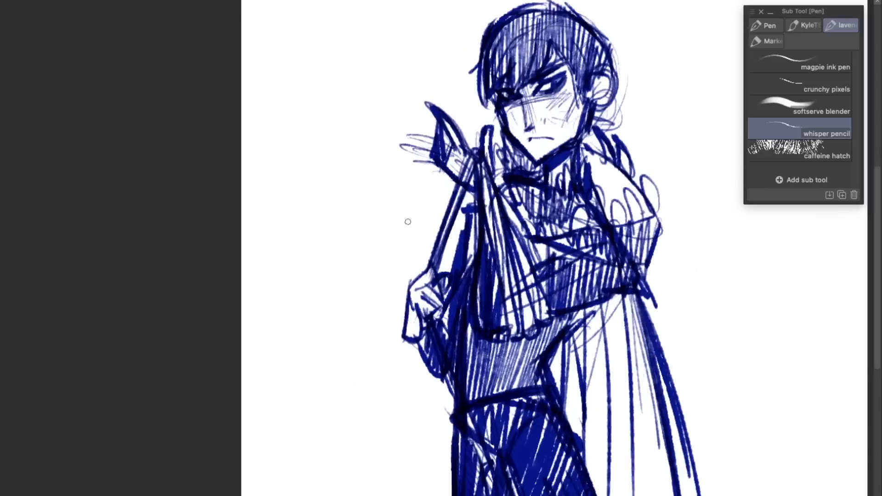
pyautogui.moveTo(472, 214); pyautogui.dragTo(469, 267)
pyautogui.moveTo(621, 192); pyautogui.dragTo(637, 206)
pyautogui.moveTo(582, 155); pyautogui.dragTo(638, 202)
# - Lasso the head, scale it down slightly with a transform, and clear the selection
pyautogui.press('m')
pyautogui.scroll(1, 551, 230)
pyautogui.moveTo(463, 138); pyautogui.dragTo(429, 79)
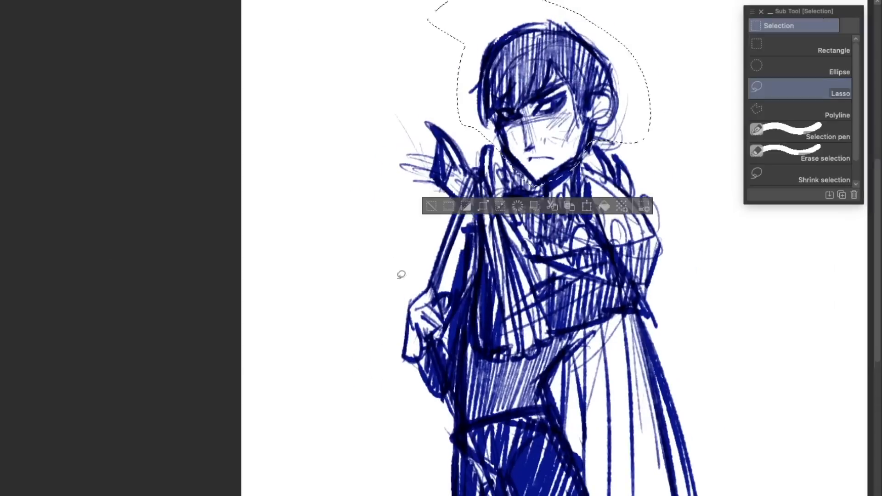
pyautogui.press('super+t')
pyautogui.moveTo(649, 1); pyautogui.dragTo(646, 6)
pyautogui.press('Return')
pyautogui.press('super+d')
# - Ink the fringe strands over the faded sketch with the magpie ink pen brush
pyautogui.press('p')
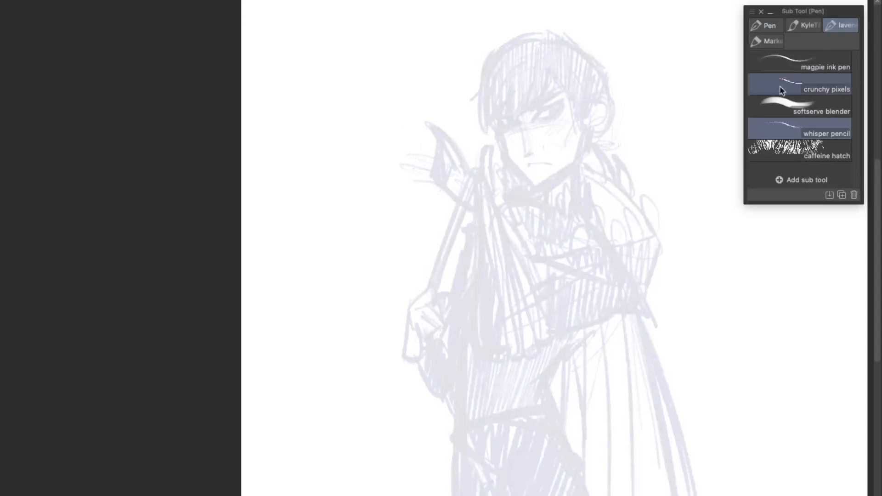
pyautogui.scroll(1, 552, 248)
pyautogui.moveTo(595, 55); pyautogui.dragTo(548, 118)
pyautogui.moveTo(592, 62); pyautogui.dragTo(568, 113)
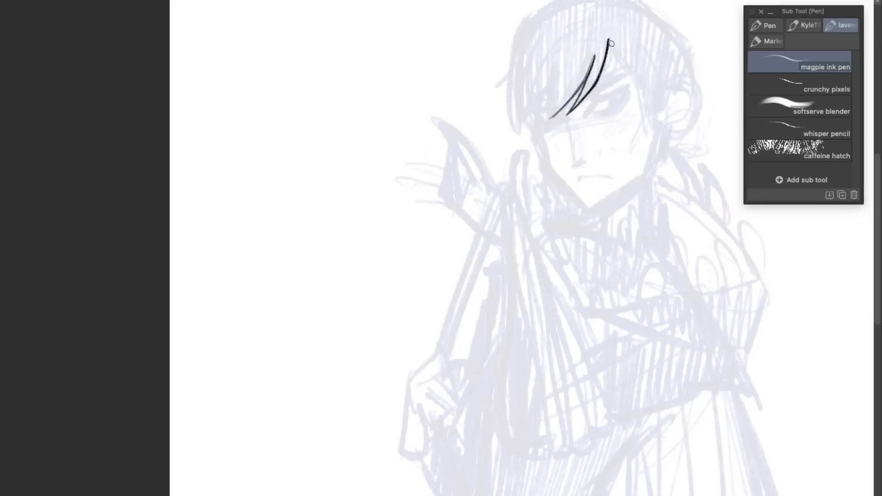
pyautogui.moveTo(607, 32); pyautogui.dragTo(645, 97)
pyautogui.moveTo(564, 73); pyautogui.dragTo(531, 140)
pyautogui.moveTo(537, 62); pyautogui.dragTo(531, 140)
pyautogui.moveTo(593, 46)
pyautogui.mouseDown()
pyautogui.moveTo(548, 120)
pyautogui.moveTo(633, 65)
pyautogui.mouseUp()
pyautogui.moveTo(566, 48); pyautogui.dragTo(532, 130)
# - Ink the side hair locks beside the ear and hatch a shadow under the near eye
pyautogui.moveTo(640, 18); pyautogui.dragTo(650, 137)
pyautogui.moveTo(633, 27)
pyautogui.mouseDown()
pyautogui.moveTo(648, 114)
pyautogui.moveTo(629, 107)
pyautogui.mouseUp()
pyautogui.moveTo(611, 135); pyautogui.dragTo(634, 110)
pyautogui.moveTo(618, 133); pyautogui.dragTo(638, 112)
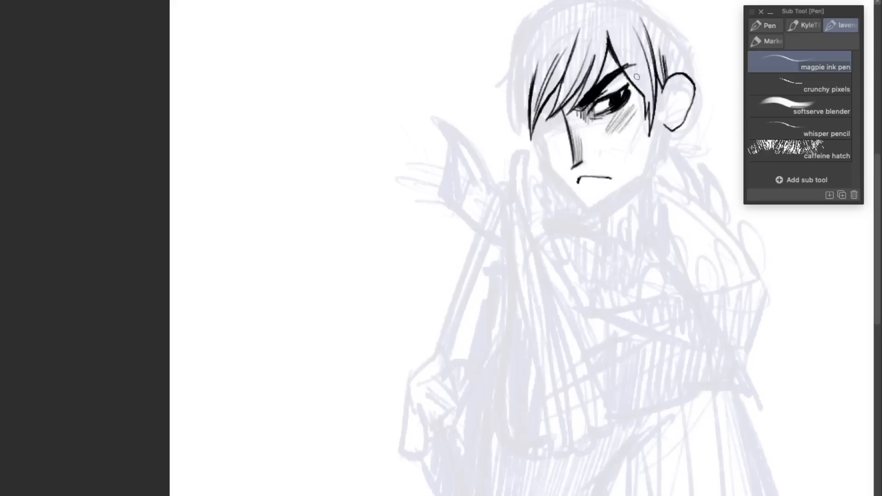
pyautogui.moveTo(586, 212); pyautogui.dragTo(538, 146)
pyautogui.moveTo(548, 162); pyautogui.dragTo(533, 126)
pyautogui.moveTo(581, 210)
pyautogui.mouseDown()
pyautogui.moveTo(599, 200)
pyautogui.moveTo(657, 117)
pyautogui.moveTo(598, 107)
pyautogui.moveTo(554, 146)
pyautogui.mouseUp()
pyautogui.press('super+z')
pyautogui.press('super+z')
pyautogui.press('super+z')
# - Switch to the crunchy pixels brush, try inking the jaw and outer hair, and undo those strokes
pyautogui.click(800, 84)
pyautogui.moveTo(514, 258)
pyautogui.mouseDown()
pyautogui.moveTo(465, 176)
pyautogui.moveTo(480, 223)
pyautogui.mouseUp()
pyautogui.moveTo(512, 257); pyautogui.dragTo(584, 162)
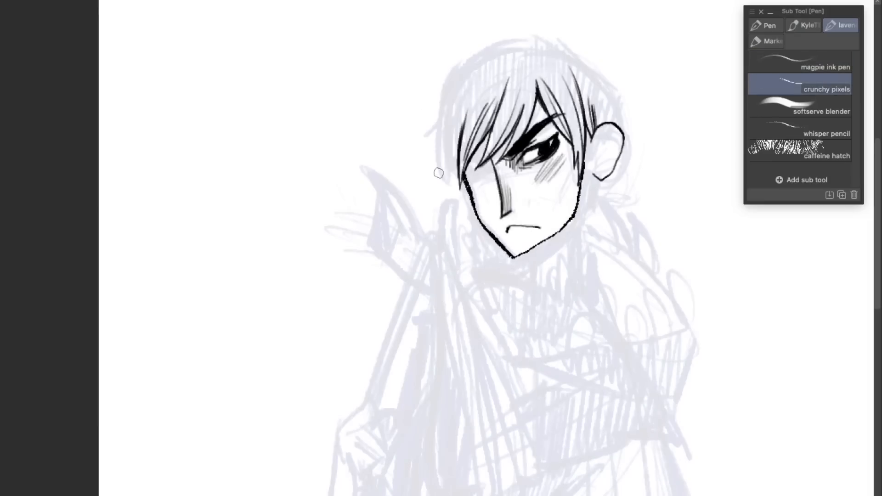
pyautogui.moveTo(543, 43); pyautogui.dragTo(426, 135)
pyautogui.moveTo(439, 124)
pyautogui.mouseDown()
pyautogui.moveTo(445, 165)
pyautogui.moveTo(465, 188)
pyautogui.mouseUp()
pyautogui.moveTo(464, 207); pyautogui.dragTo(472, 356)
pyautogui.moveTo(473, 356); pyautogui.dragTo(301, 440)
pyautogui.press('super+z')
pyautogui.press('super+z')
pyautogui.press('super+z')
pyautogui.press('super+z')
pyautogui.press('super+z')
pyautogui.press('super+z')
pyautogui.press('super+z')
pyautogui.press('super+z')
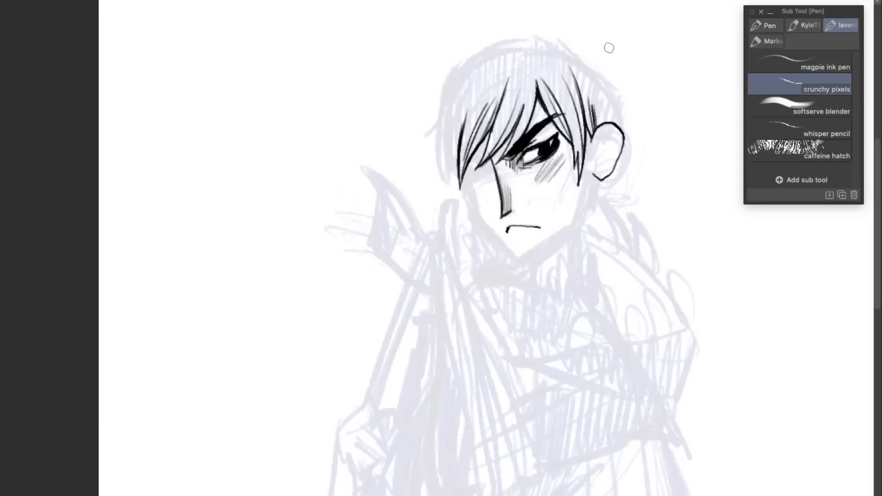
# - Ink the outer hair silhouette and the long strands from the crown with the crunchy pixels brush
pyautogui.moveTo(620, 129)
pyautogui.mouseDown()
pyautogui.moveTo(508, 37)
pyautogui.moveTo(426, 148)
pyautogui.moveTo(465, 200)
pyautogui.mouseUp()
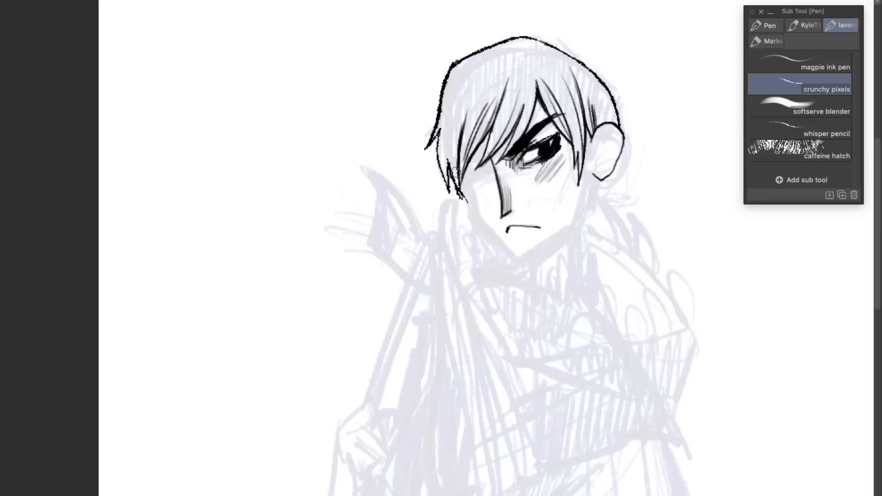
pyautogui.moveTo(535, 63); pyautogui.dragTo(535, 101)
pyautogui.moveTo(505, 47); pyautogui.dragTo(449, 168)
pyautogui.moveTo(520, 56)
pyautogui.mouseDown()
pyautogui.moveTo(463, 144)
pyautogui.moveTo(496, 147)
pyautogui.mouseUp()
pyautogui.moveTo(541, 63); pyautogui.dragTo(579, 160)
pyautogui.moveTo(563, 55); pyautogui.dragTo(604, 122)
# - Ink the jawline down to the chin and thicken its far side
pyautogui.moveTo(464, 173)
pyautogui.mouseDown()
pyautogui.moveTo(515, 261)
pyautogui.moveTo(583, 173)
pyautogui.mouseUp()
pyautogui.moveTo(487, 222); pyautogui.dragTo(519, 257)
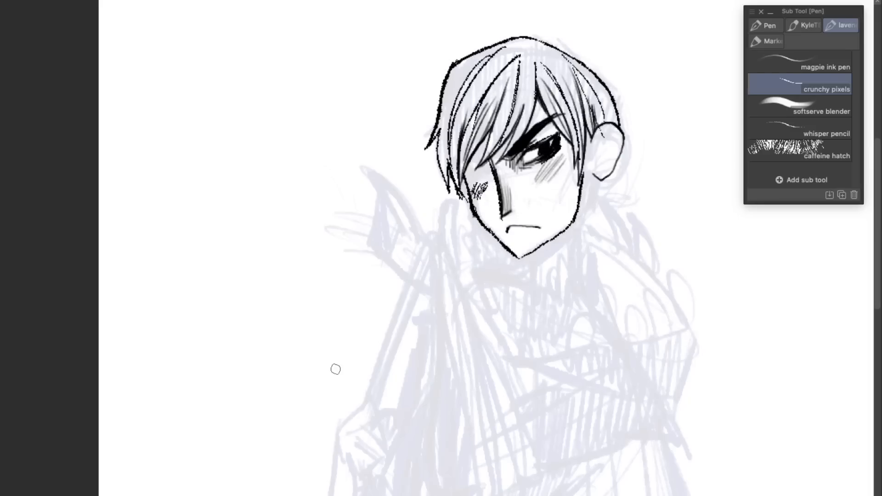
pyautogui.moveTo(482, 225); pyautogui.dragTo(500, 242)
# - Deepen the shadow at the near eye's inner corner and ink the far eye and its eyebrow
pyautogui.scroll(3, 548, 143)
pyautogui.moveTo(388, 146); pyautogui.dragTo(376, 187)
pyautogui.moveTo(356, 158); pyautogui.dragTo(384, 185)
pyautogui.moveTo(309, 131)
pyautogui.mouseDown()
pyautogui.moveTo(275, 191)
pyautogui.moveTo(329, 199)
pyautogui.mouseUp()
pyautogui.moveTo(294, 146)
pyautogui.mouseDown()
pyautogui.moveTo(325, 183)
pyautogui.moveTo(317, 190)
pyautogui.mouseUp()
pyautogui.moveTo(317, 191); pyautogui.dragTo(294, 154)
pyautogui.moveTo(313, 154)
pyautogui.mouseDown()
pyautogui.moveTo(213, 127)
pyautogui.moveTo(248, 86)
pyautogui.mouseUp()
# - Ink the neck lines, the shadow under the jaw, the inner ear, and the hair tips below the ear
pyautogui.moveTo(407, 358); pyautogui.dragTo(416, 417)
pyautogui.moveTo(472, 313); pyautogui.dragTo(423, 368)
pyautogui.moveTo(566, 103)
pyautogui.mouseDown()
pyautogui.moveTo(537, 154)
pyautogui.moveTo(570, 168)
pyautogui.mouseUp()
pyautogui.moveTo(546, 205); pyautogui.dragTo(546, 265)
pyautogui.moveTo(534, 230); pyautogui.dragTo(536, 288)
pyautogui.moveTo(517, 344); pyautogui.dragTo(515, 222)
# - Thicken the outer edge of the far eye and hatch the cheek under the near eye
pyautogui.moveTo(275, 195); pyautogui.dragTo(281, 236)
pyautogui.moveTo(277, 193); pyautogui.dragTo(300, 211)
pyautogui.moveTo(465, 157); pyautogui.dragTo(413, 202)
pyautogui.moveTo(493, 151); pyautogui.dragTo(447, 206)
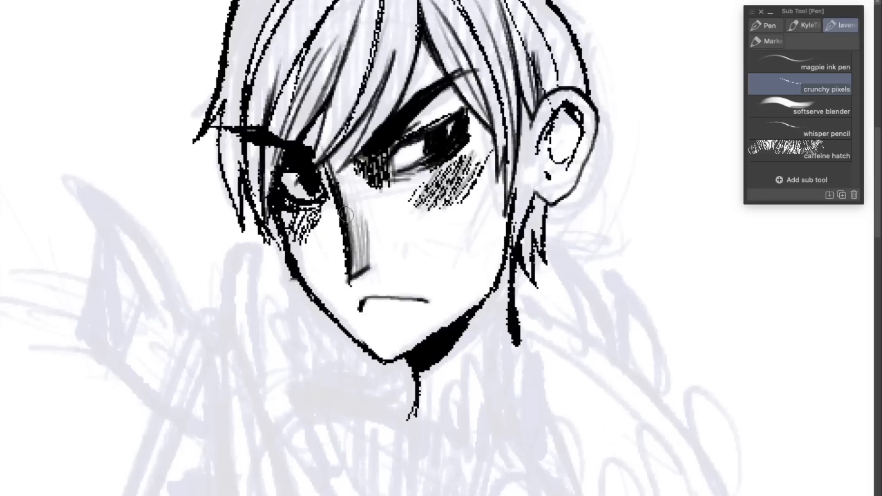
# - Hatch the shadow beside the nose and fill the hair locks beside the face and below the ear with hatching
pyautogui.moveTo(356, 184); pyautogui.dragTo(368, 268)
pyautogui.moveTo(339, 178); pyautogui.dragTo(357, 225)
pyautogui.moveTo(303, 175); pyautogui.dragTo(320, 132)
pyautogui.moveTo(542, 205); pyautogui.dragTo(525, 267)
pyautogui.moveTo(224, 130); pyautogui.dragTo(239, 210)
pyautogui.moveTo(252, 143); pyautogui.dragTo(265, 212)
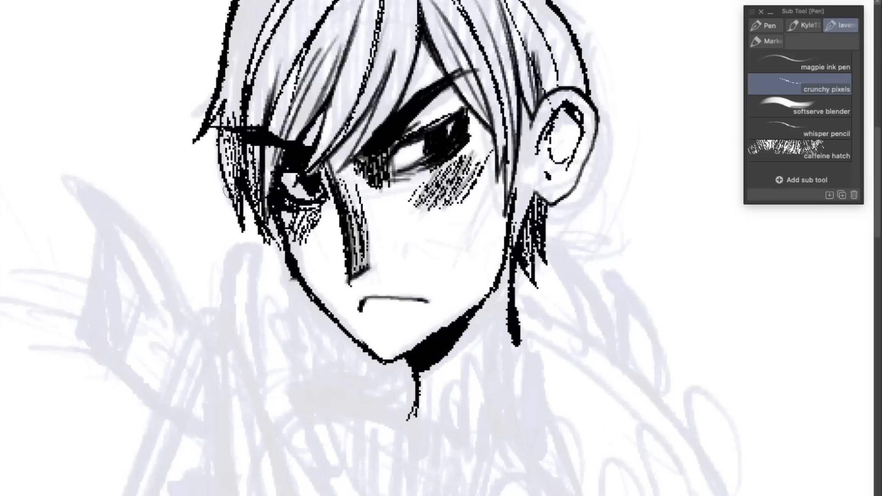
pyautogui.scroll(-2, 395, 221)
pyautogui.moveTo(413, 414); pyautogui.dragTo(382, 181)
pyautogui.moveTo(466, 271); pyautogui.dragTo(479, 296)
pyautogui.moveTo(479, 296)
pyautogui.mouseDown()
pyautogui.moveTo(470, 252)
pyautogui.moveTo(414, 335)
pyautogui.moveTo(361, 294)
pyautogui.mouseUp()
pyautogui.hotkey('ctrl', 'z')
pyautogui.hotkey('ctrl', 'z')
pyautogui.hotkey('ctrl', 'z')
# - Ink the pointed shape beside the shoulder, the upright form next to it, and the long strap running down
pyautogui.moveTo(244, 203); pyautogui.dragTo(247, 320)
pyautogui.moveTo(221, 259)
pyautogui.mouseDown()
pyautogui.moveTo(245, 191)
pyautogui.moveTo(220, 261)
pyautogui.mouseUp()
pyautogui.moveTo(201, 218); pyautogui.dragTo(294, 144)
pyautogui.moveTo(294, 176); pyautogui.dragTo(180, 455)
pyautogui.moveTo(311, 182)
pyautogui.mouseDown()
pyautogui.moveTo(213, 458)
pyautogui.moveTo(249, 333)
pyautogui.moveTo(199, 455)
pyautogui.mouseUp()
pyautogui.hotkey('ctrl', 'z')
pyautogui.moveTo(198, 413); pyautogui.dragTo(176, 465)
# - Ink the inner lines and lower edge of the pointed shape and add small detail marks on it
pyautogui.moveTo(322, 184)
pyautogui.mouseDown()
pyautogui.moveTo(313, 270)
pyautogui.moveTo(322, 404)
pyautogui.mouseUp()
pyautogui.moveTo(191, 291); pyautogui.dragTo(294, 395)
pyautogui.moveTo(191, 291); pyautogui.dragTo(257, 384)
pyautogui.moveTo(214, 325)
pyautogui.mouseDown()
pyautogui.moveTo(237, 404)
pyautogui.moveTo(199, 406)
pyautogui.moveTo(271, 479)
pyautogui.mouseUp()
pyautogui.moveTo(322, 321); pyautogui.dragTo(248, 200)
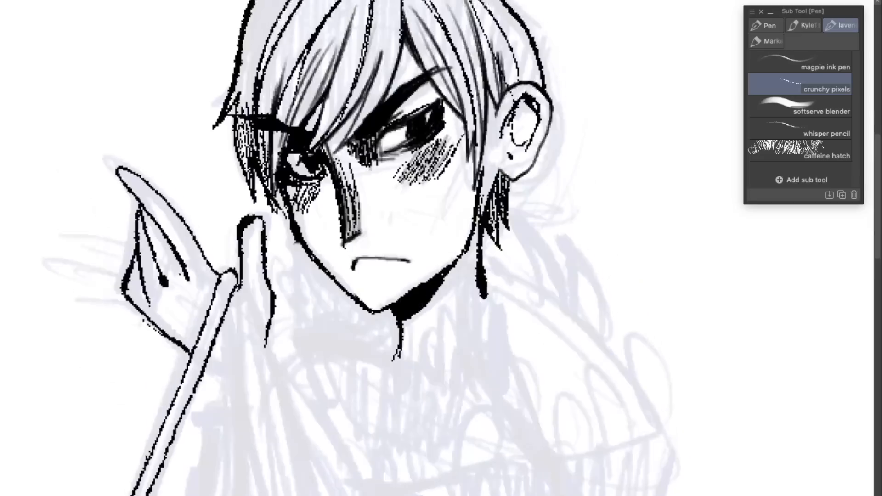
pyautogui.moveTo(207, 349); pyautogui.dragTo(230, 370)
pyautogui.moveTo(321, 322); pyautogui.dragTo(262, 352)
pyautogui.moveTo(125, 320); pyautogui.dragTo(132, 329)
# - Hatch the edge of the shadow under the jaw and blacken the hair tips below the ear
pyautogui.moveTo(349, 342); pyautogui.dragTo(423, 252)
pyautogui.moveTo(419, 179); pyautogui.dragTo(418, 243)
pyautogui.moveTo(445, 186); pyautogui.dragTo(428, 200)
pyautogui.moveTo(441, 186); pyautogui.dragTo(430, 223)
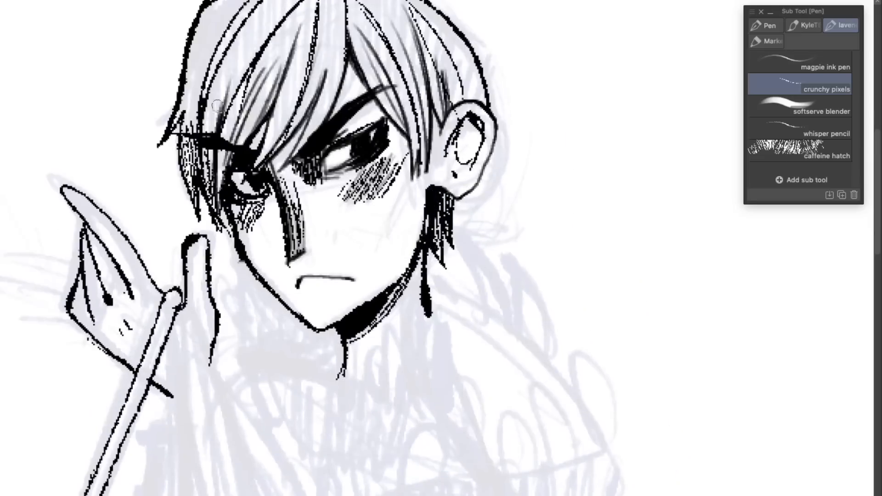
# - Extend the neck line toward the shoulder and ink the start of the collar line under the chin
pyautogui.hotkey('ctrl', '-')
pyautogui.moveTo(321, 229); pyautogui.dragTo(404, 279)
pyautogui.moveTo(441, 107); pyautogui.dragTo(407, 226)
pyautogui.moveTo(356, 120); pyautogui.dragTo(332, 168)
pyautogui.moveTo(349, 301); pyautogui.dragTo(289, 231)
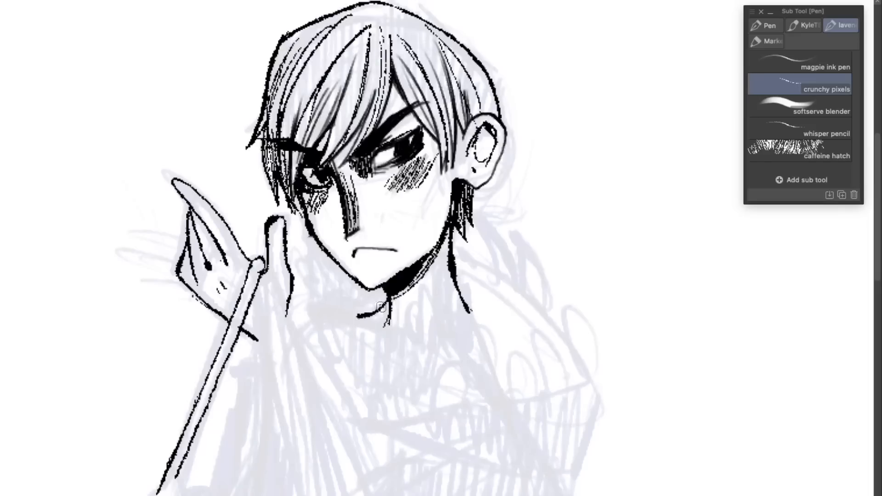
# - Ink a row of overlapping feathers from the neck over the far shoulder, thickening the outermost tip
pyautogui.moveTo(478, 214)
pyautogui.mouseDown()
pyautogui.moveTo(512, 294)
pyautogui.moveTo(487, 275)
pyautogui.mouseUp()
pyautogui.moveTo(454, 230); pyautogui.dragTo(473, 278)
pyautogui.moveTo(512, 231); pyautogui.dragTo(535, 308)
pyautogui.moveTo(563, 283)
pyautogui.mouseDown()
pyautogui.moveTo(593, 382)
pyautogui.moveTo(558, 381)
pyautogui.mouseUp()
pyautogui.moveTo(542, 261); pyautogui.dragTo(537, 311)
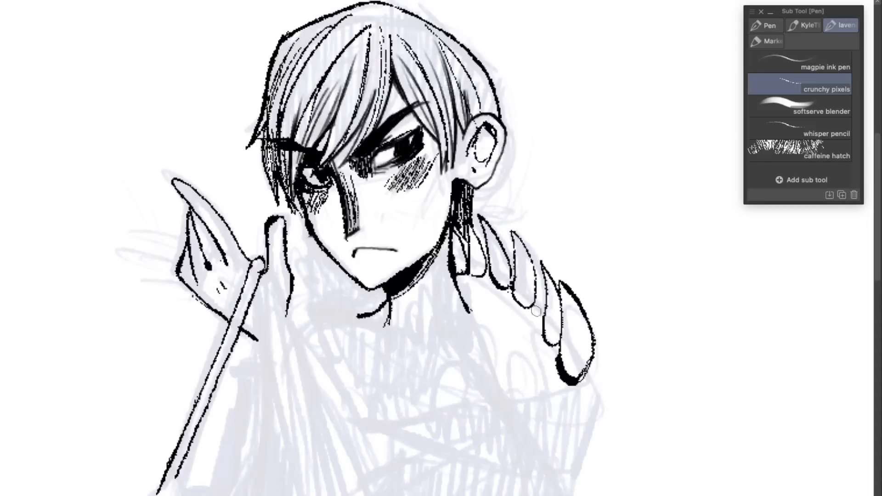
# - Ink a second set of feathers below the far shoulder, the arm's outer contour, and the collar line
pyautogui.moveTo(545, 278); pyautogui.dragTo(586, 209)
pyautogui.moveTo(553, 252); pyautogui.dragTo(573, 327)
pyautogui.moveTo(558, 280); pyautogui.dragTo(554, 333)
pyautogui.moveTo(599, 294); pyautogui.dragTo(573, 328)
pyautogui.moveTo(574, 254); pyautogui.dragTo(591, 280)
pyautogui.moveTo(630, 300); pyautogui.dragTo(597, 440)
pyautogui.moveTo(329, 249); pyautogui.dragTo(399, 248)
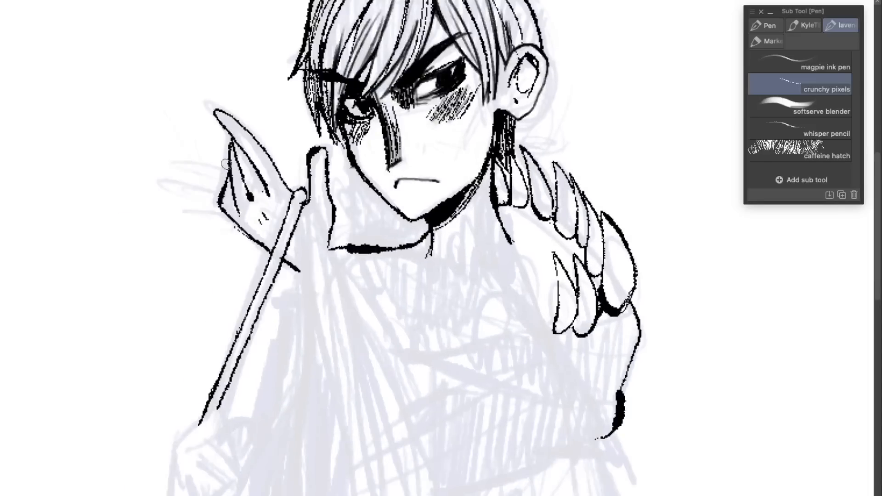
# - Ink the pleated cloth hanging from the top of the strap with its two edges and long inner folds
pyautogui.moveTo(303, 195); pyautogui.dragTo(440, 495)
pyautogui.moveTo(298, 209); pyautogui.dragTo(345, 495)
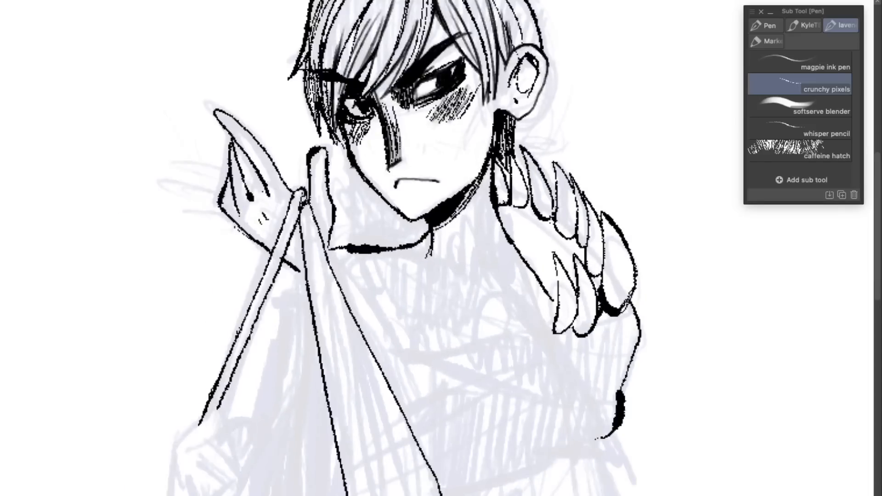
pyautogui.moveTo(304, 225)
pyautogui.mouseDown()
pyautogui.moveTo(416, 495)
pyautogui.moveTo(404, 495)
pyautogui.mouseUp()
pyautogui.moveTo(301, 232)
pyautogui.mouseDown()
pyautogui.moveTo(384, 495)
pyautogui.moveTo(367, 495)
pyautogui.mouseUp()
pyautogui.moveTo(303, 237); pyautogui.dragTo(356, 495)
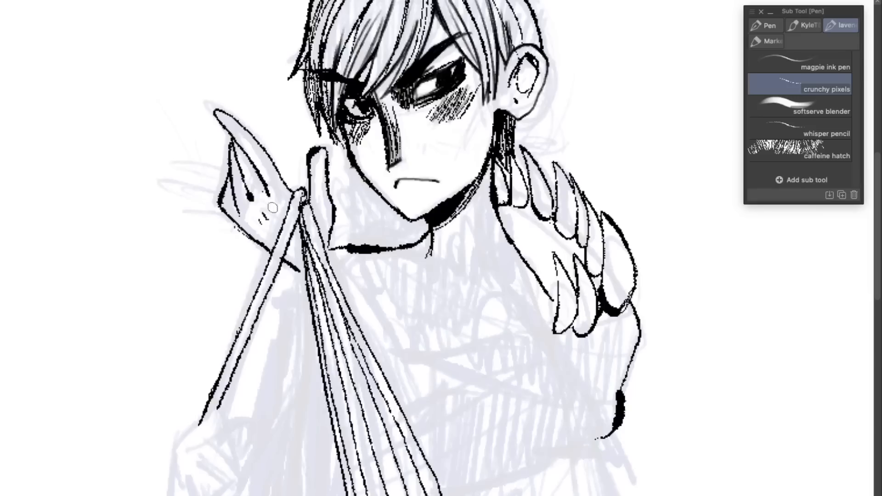
# - Ink the cape's lower edge across the chest and add feathers to both sides of the collar
pyautogui.moveTo(597, 439); pyautogui.dragTo(414, 365)
pyautogui.moveTo(515, 274); pyautogui.dragTo(548, 331)
pyautogui.moveTo(520, 299); pyautogui.dragTo(506, 357)
pyautogui.moveTo(479, 298); pyautogui.dragTo(484, 355)
pyautogui.moveTo(364, 181); pyautogui.dragTo(380, 232)
pyautogui.moveTo(383, 200); pyautogui.dragTo(398, 229)
# - Close the bottom of the pleated cloth with a scalloped hem
pyautogui.moveTo(338, 193)
pyautogui.mouseDown()
pyautogui.moveTo(367, 232)
pyautogui.moveTo(428, 225)
pyautogui.moveTo(468, 143)
pyautogui.mouseUp()
pyautogui.moveTo(395, 445); pyautogui.dragTo(480, 416)
pyautogui.moveTo(340, 186); pyautogui.dragTo(335, 347)
pyautogui.hotkey('ctrl', 'z')
# - Ink the hand gripping the strap, including the wrist, curled fingers and thumb
pyautogui.moveTo(261, 325); pyautogui.dragTo(212, 362)
pyautogui.moveTo(212, 362); pyautogui.dragTo(205, 454)
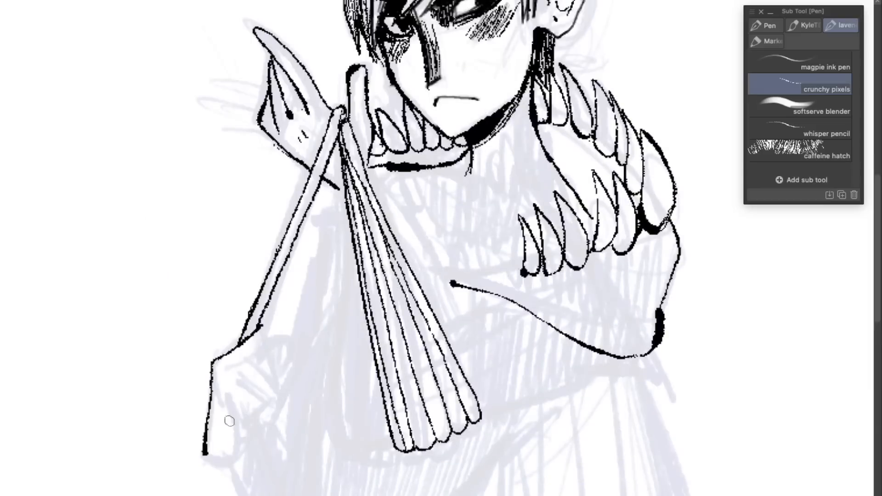
pyautogui.moveTo(232, 400); pyautogui.dragTo(229, 462)
pyautogui.moveTo(241, 380); pyautogui.dragTo(256, 416)
pyautogui.moveTo(244, 363); pyautogui.dragTo(262, 420)
pyautogui.moveTo(259, 325); pyautogui.dragTo(267, 341)
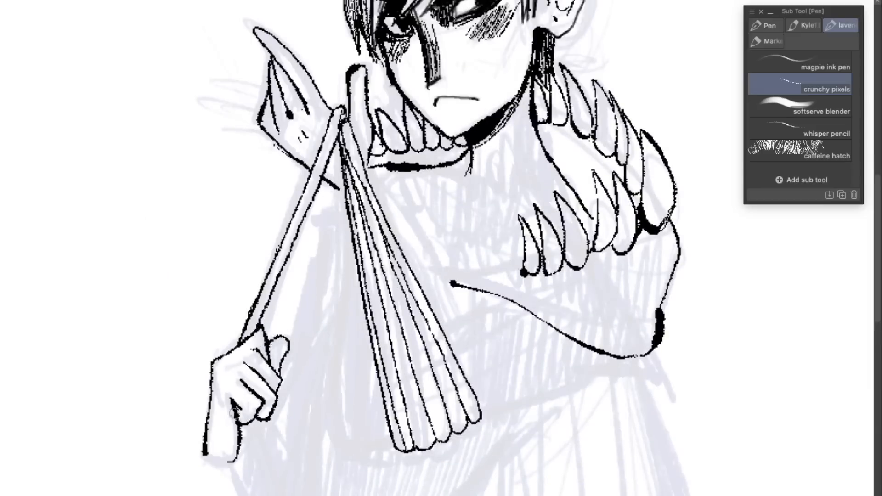
# - Ink the loose part of the strap curving down below the gripping hand
pyautogui.moveTo(234, 413); pyautogui.dragTo(277, 495)
pyautogui.moveTo(276, 413); pyautogui.dragTo(191, 283)
pyautogui.moveTo(229, 368); pyautogui.dragTo(188, 248)
pyautogui.moveTo(156, 281); pyautogui.dragTo(4, 441)
# - Ink the garment edges on both sides of the pleated cloth and the cape's lower band across the torso
pyautogui.moveTo(230, 110); pyautogui.dragTo(209, 399)
pyautogui.moveTo(225, 202); pyautogui.dragTo(322, 397)
pyautogui.moveTo(195, 226); pyautogui.dragTo(224, 344)
pyautogui.hotkey('ctrl', 'z')
pyautogui.moveTo(178, 239); pyautogui.dragTo(211, 314)
pyautogui.moveTo(334, 457); pyautogui.dragTo(430, 423)
pyautogui.moveTo(509, 389); pyautogui.dragTo(513, 427)
# - Continue the feather trim with progressively smaller feathers toward the pleated cloth
pyautogui.moveTo(359, 278); pyautogui.dragTo(361, 319)
pyautogui.moveTo(335, 299); pyautogui.dragTo(338, 318)
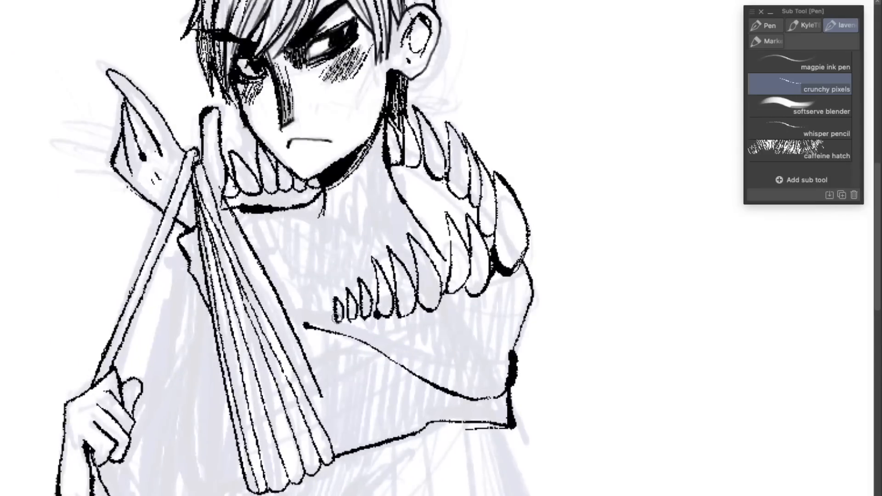
pyautogui.moveTo(287, 301); pyautogui.dragTo(296, 322)
# - Replace the collar line with a pointed shirt collar under the chin and thicken the cape opening's inner edges
pyautogui.moveTo(230, 208); pyautogui.dragTo(294, 208)
pyautogui.moveTo(278, 193)
pyautogui.mouseDown()
pyautogui.moveTo(261, 248)
pyautogui.moveTo(283, 300)
pyautogui.mouseUp()
pyautogui.moveTo(382, 158)
pyautogui.mouseDown()
pyautogui.moveTo(337, 202)
pyautogui.moveTo(326, 195)
pyautogui.moveTo(406, 205)
pyautogui.mouseUp()
pyautogui.hotkey('ctrl', 'z')
pyautogui.click(390, 145)
pyautogui.moveTo(406, 205); pyautogui.dragTo(450, 268)
pyautogui.moveTo(308, 188)
pyautogui.mouseDown()
pyautogui.moveTo(308, 202)
pyautogui.moveTo(264, 209)
pyautogui.mouseUp()
pyautogui.moveTo(389, 154); pyautogui.dragTo(394, 184)
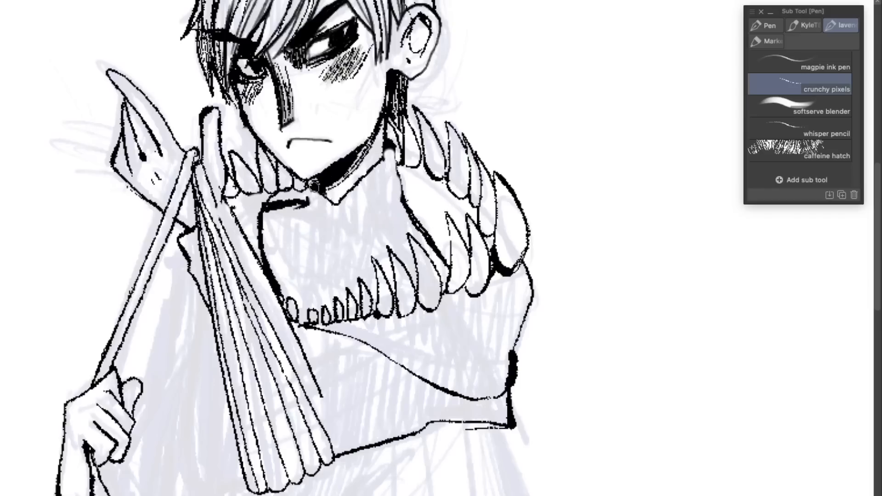
# - Ink the creases of the shirt front below the collar
pyautogui.moveTo(311, 203); pyautogui.dragTo(339, 234)
pyautogui.moveTo(402, 196); pyautogui.dragTo(376, 222)
pyautogui.moveTo(299, 207); pyautogui.dragTo(330, 279)
pyautogui.moveTo(339, 200); pyautogui.dragTo(299, 322)
pyautogui.hotkey('ctrl', '-')
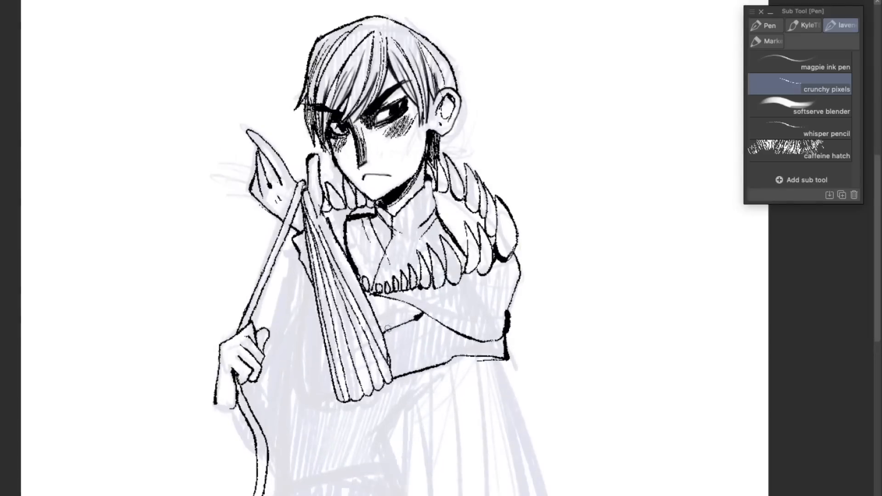
# - Ink both sides of the torso and the long outer edge of the cape
pyautogui.moveTo(483, 357); pyautogui.dragTo(397, 464)
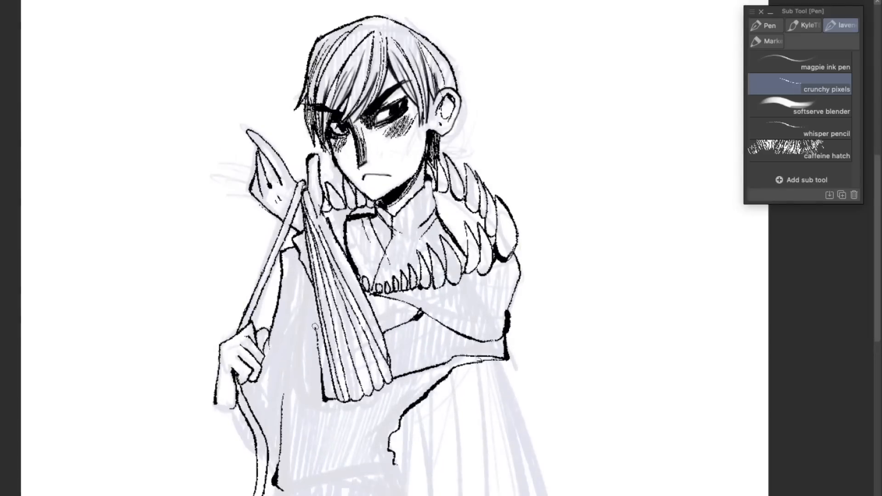
pyautogui.moveTo(291, 316); pyautogui.dragTo(283, 254)
pyautogui.moveTo(293, 282); pyautogui.dragTo(243, 225)
pyautogui.moveTo(444, 302); pyautogui.dragTo(500, 495)
pyautogui.press('super+minus')
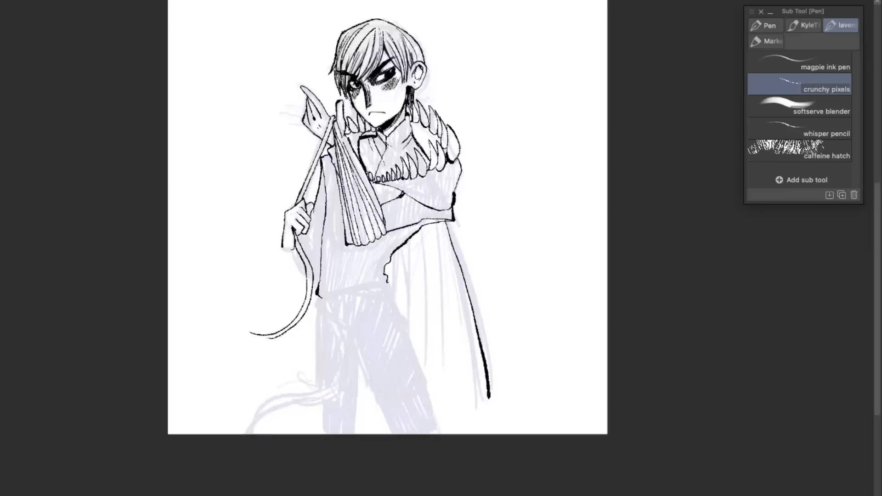
# - Ink the shirt's thick lower hem and the folds above the waist
pyautogui.press('super+plus')
pyautogui.moveTo(358, 275); pyautogui.dragTo(284, 292)
pyautogui.moveTo(358, 260); pyautogui.dragTo(307, 262)
pyautogui.moveTo(253, 298)
pyautogui.mouseDown()
pyautogui.moveTo(286, 279)
pyautogui.moveTo(255, 283)
pyautogui.mouseUp()
# - Ink the trousers' outer contours, crotch line and inner leg lines
pyautogui.moveTo(317, 276)
pyautogui.mouseDown()
pyautogui.moveTo(230, 291)
pyautogui.moveTo(253, 362)
pyautogui.mouseUp()
pyautogui.moveTo(320, 276); pyautogui.dragTo(394, 495)
pyautogui.moveTo(248, 348); pyautogui.dragTo(324, 495)
pyautogui.moveTo(266, 386); pyautogui.dragTo(262, 495)
pyautogui.moveTo(199, 314); pyautogui.dragTo(207, 495)
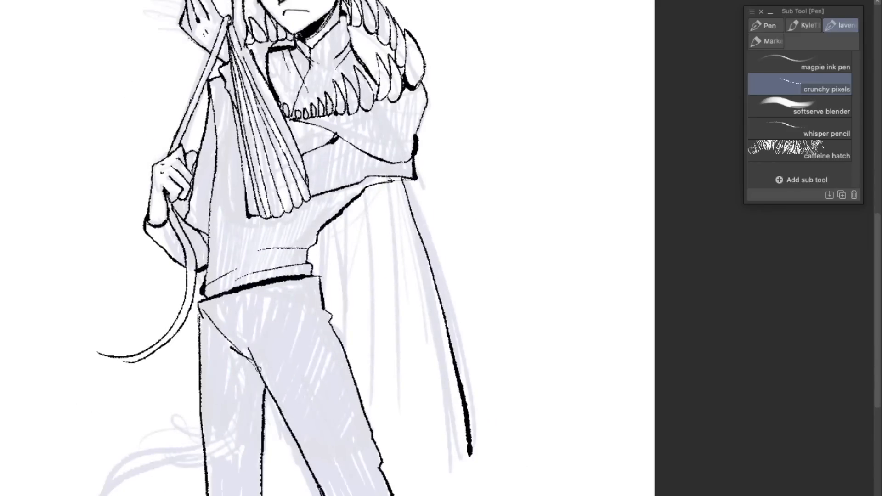
# - Add creases and seam lines around the hips and crotch of the trousers
pyautogui.moveTo(207, 333); pyautogui.dragTo(250, 368)
pyautogui.moveTo(216, 354); pyautogui.dragTo(250, 370)
pyautogui.moveTo(297, 331); pyautogui.dragTo(329, 317)
pyautogui.moveTo(285, 345); pyautogui.dragTo(318, 333)
pyautogui.moveTo(221, 293); pyautogui.dragTo(243, 356)
pyautogui.moveTo(227, 293); pyautogui.dragTo(252, 367)
# - Ink the long vertical folds of the cape hanging behind the legs
pyautogui.moveTo(322, 321); pyautogui.dragTo(331, 211)
pyautogui.moveTo(396, 73); pyautogui.dragTo(428, 399)
pyautogui.moveTo(475, 340); pyautogui.dragTo(485, 399)
pyautogui.moveTo(389, 73); pyautogui.dragTo(405, 242)
pyautogui.moveTo(372, 82)
pyautogui.mouseDown()
pyautogui.moveTo(375, 303)
pyautogui.moveTo(354, 238)
pyautogui.mouseUp()
pyautogui.moveTo(343, 107); pyautogui.dragTo(340, 209)
pyautogui.moveTo(294, 257); pyautogui.dragTo(298, 312)
# - Ink the trailing end of the strap and its strands beside the legs
pyautogui.moveTo(217, 423); pyautogui.dragTo(201, 455)
pyautogui.moveTo(294, 229); pyautogui.dragTo(306, 383)
pyautogui.moveTo(127, 452)
pyautogui.mouseDown()
pyautogui.moveTo(215, 375)
pyautogui.moveTo(145, 494)
pyautogui.mouseUp()
pyautogui.moveTo(212, 363); pyautogui.dragTo(140, 485)
pyautogui.moveTo(294, 350); pyautogui.dragTo(284, 229)
pyautogui.moveTo(133, 427); pyautogui.dragTo(184, 485)
pyautogui.moveTo(125, 398); pyautogui.dragTo(145, 444)
pyautogui.moveTo(143, 418); pyautogui.dragTo(168, 489)
pyautogui.moveTo(140, 438); pyautogui.dragTo(156, 489)
# - Hatch the inside of the feathered collar, thicken the hair outline, and ink folds at the chest knot
pyautogui.moveTo(294, 183); pyautogui.dragTo(257, 400)
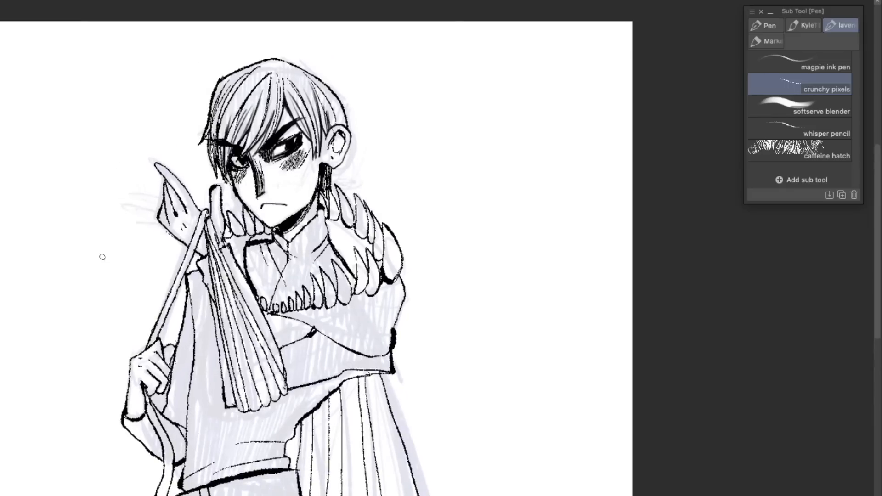
pyautogui.moveTo(379, 257)
pyautogui.mouseDown()
pyautogui.moveTo(331, 207)
pyautogui.moveTo(214, 223)
pyautogui.mouseUp()
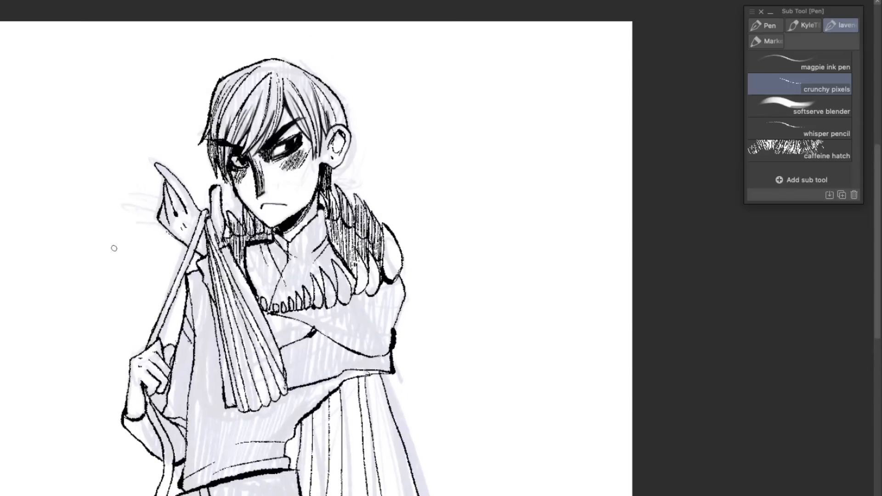
pyautogui.moveTo(294, 373); pyautogui.dragTo(282, 169)
pyautogui.moveTo(294, 301); pyautogui.dragTo(352, 495)
pyautogui.moveTo(213, 352); pyautogui.dragTo(218, 495)
pyautogui.moveTo(276, 183); pyautogui.dragTo(293, 373)
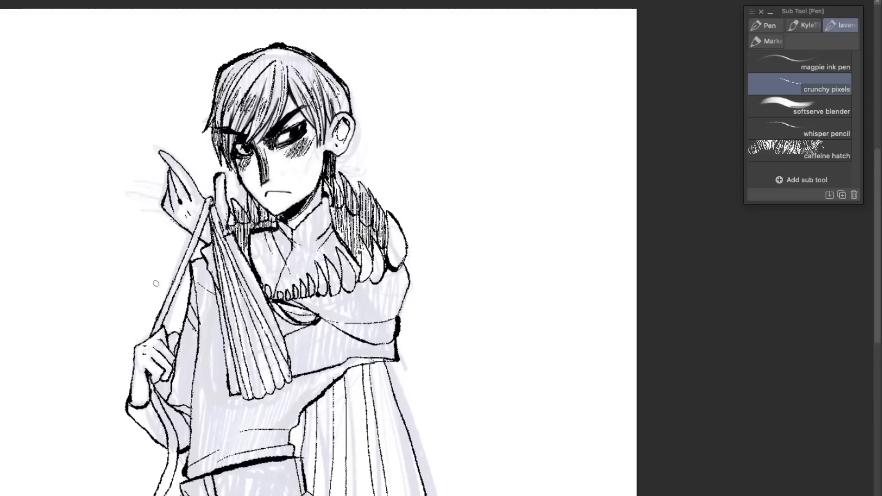
# - Darken the collar's shadow beside the pleated cloth and reinforce the nearby outlines
pyautogui.moveTo(180, 399); pyautogui.dragTo(168, 404)
pyautogui.hscroll(-1, 244, 193)
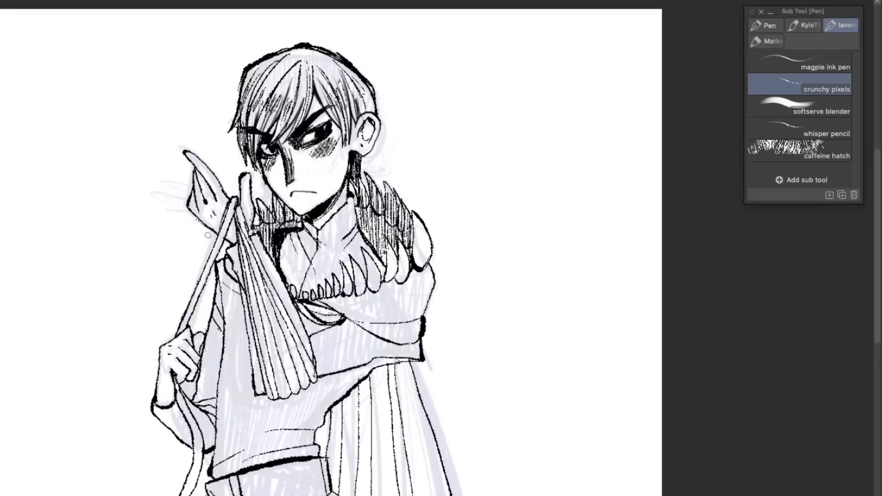
pyautogui.moveTo(239, 207); pyautogui.dragTo(253, 247)
pyautogui.moveTo(294, 294)
pyautogui.mouseDown()
pyautogui.moveTo(229, 232)
pyautogui.moveTo(248, 203)
pyautogui.mouseUp()
# - Ink small folds where the cape crosses the chest and along the garment edge beside the pleated cloth
pyautogui.moveTo(365, 271); pyautogui.dragTo(302, 301)
pyautogui.moveTo(364, 268); pyautogui.dragTo(366, 280)
pyautogui.moveTo(344, 269); pyautogui.dragTo(348, 287)
pyautogui.moveTo(347, 271)
pyautogui.mouseDown()
pyautogui.moveTo(368, 359)
pyautogui.moveTo(428, 319)
pyautogui.moveTo(373, 282)
pyautogui.mouseUp()
pyautogui.moveTo(370, 283); pyautogui.dragTo(390, 308)
pyautogui.moveTo(349, 292); pyautogui.dragTo(355, 319)
pyautogui.moveTo(279, 264); pyautogui.dragTo(290, 349)
pyautogui.moveTo(286, 184); pyautogui.dragTo(293, 198)
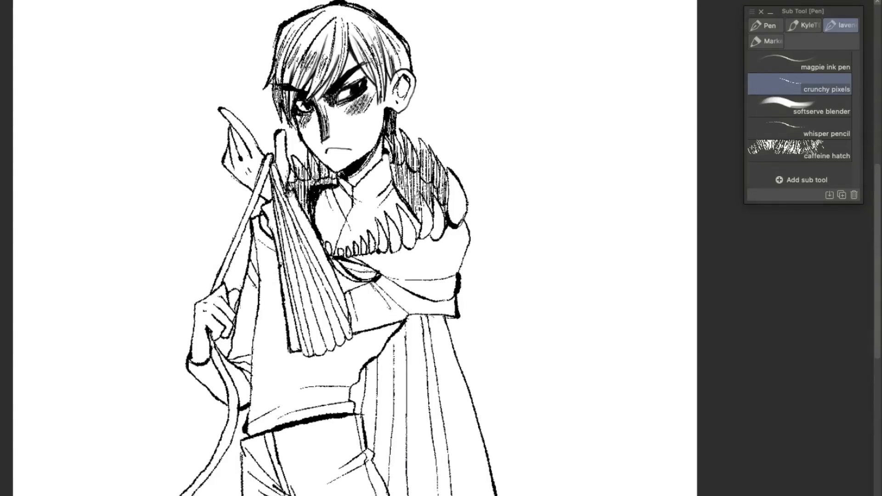
# - Hatch the shadowed area between the gripping hand and the torso
pyautogui.moveTo(344, 276)
pyautogui.mouseDown()
pyautogui.moveTo(311, 183)
pyautogui.moveTo(344, 225)
pyautogui.mouseUp()
pyautogui.scroll(-2, 346, 229)
pyautogui.moveTo(308, 187)
pyautogui.mouseDown()
pyautogui.moveTo(312, 244)
pyautogui.moveTo(292, 286)
pyautogui.mouseUp()
pyautogui.moveTo(310, 225); pyautogui.dragTo(299, 290)
pyautogui.moveTo(299, 289); pyautogui.dragTo(304, 307)
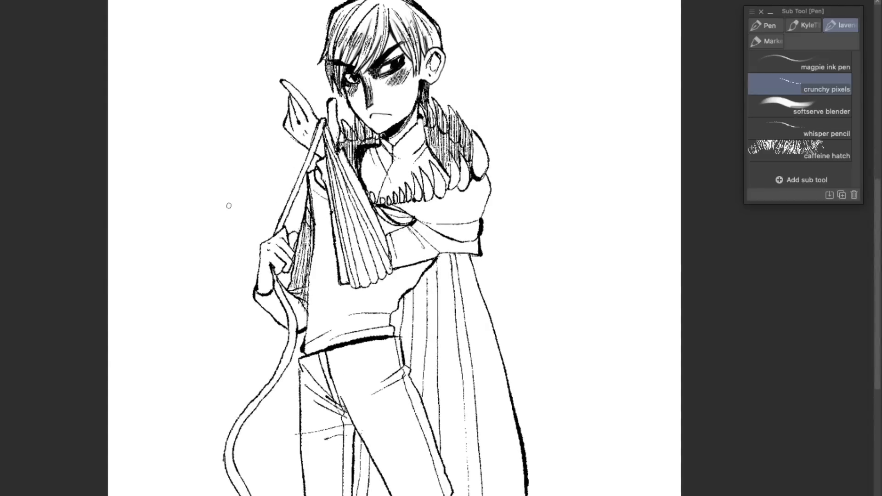
# - Undo the last stroke and redraw the cape draped over both shoulders, with long vertical folds and a heavy outer edge
pyautogui.hotkey('ctrl', 'z')
pyautogui.moveTo(378, 209); pyautogui.dragTo(422, 408)
pyautogui.moveTo(418, 275)
pyautogui.mouseDown()
pyautogui.moveTo(426, 299)
pyautogui.moveTo(427, 240)
pyautogui.moveTo(399, 225)
pyautogui.mouseUp()
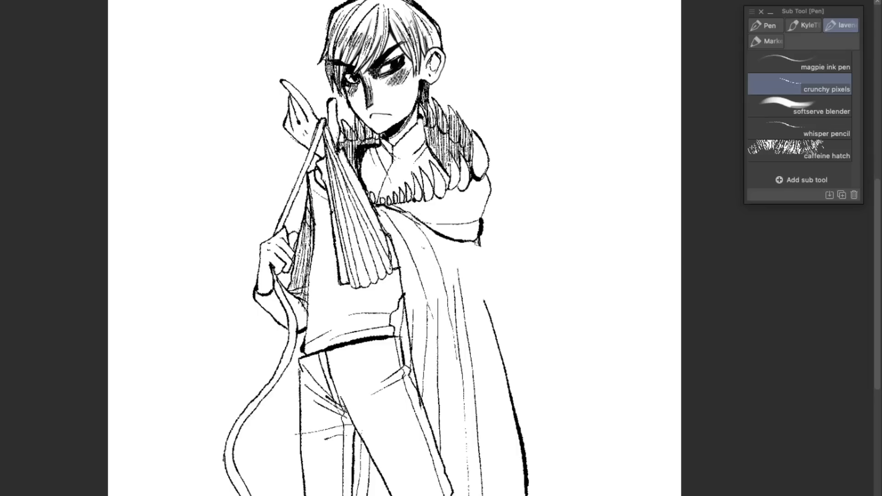
pyautogui.moveTo(480, 239); pyautogui.dragTo(511, 489)
pyautogui.moveTo(305, 241); pyautogui.dragTo(312, 186)
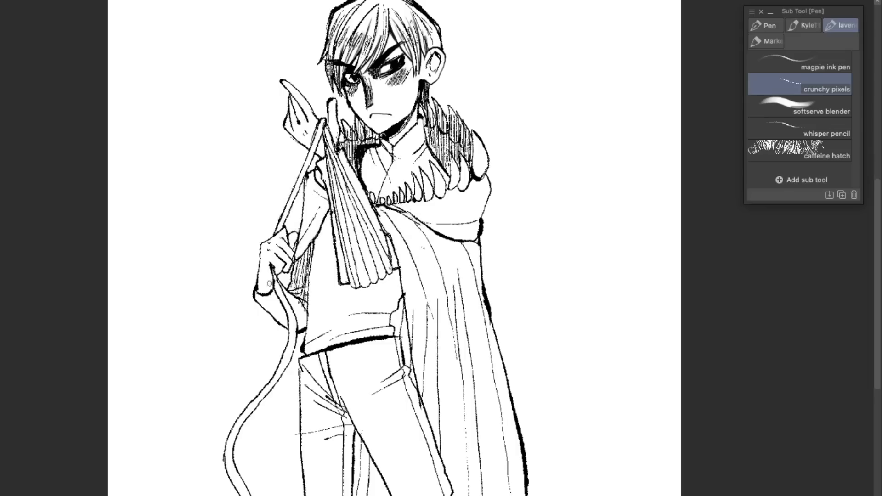
# - Hatch the shadowed gaps between the torso and the cape and between the two legs
pyautogui.moveTo(402, 323); pyautogui.dragTo(411, 368)
pyautogui.moveTo(359, 435); pyautogui.dragTo(377, 494)
pyautogui.moveTo(403, 300); pyautogui.dragTo(408, 347)
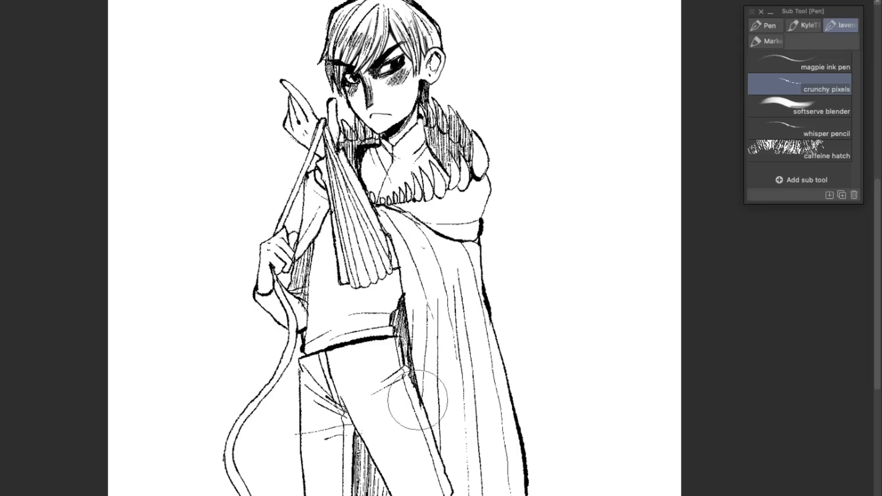
# - Select the background with reference to all layers, invert the selection, and fill the whole figure and the strap with flat lavender
pyautogui.moveTo(147, 294); pyautogui.dragTo(169, 318)
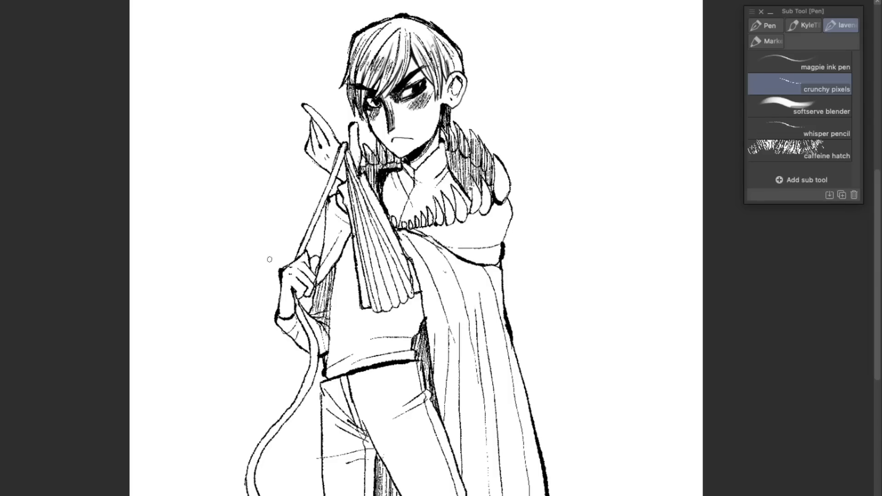
pyautogui.press('w')
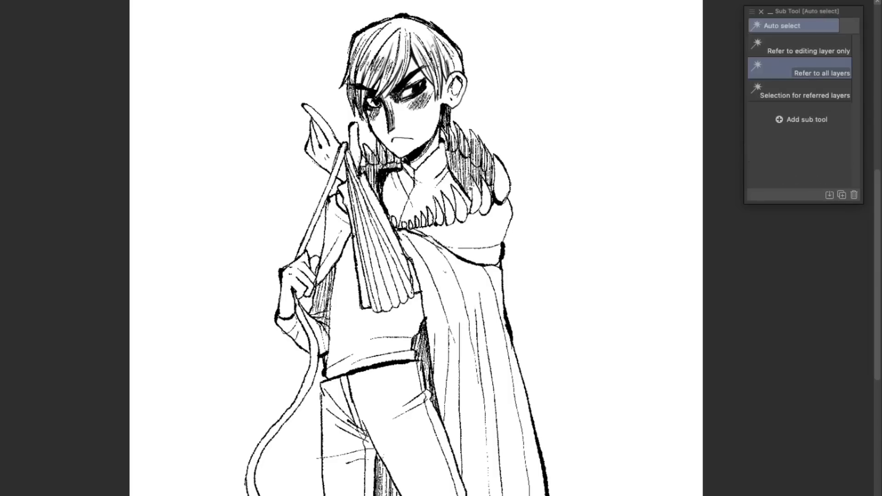
pyautogui.click(266, 384)
pyautogui.moveTo(297, 230); pyautogui.dragTo(287, 238)
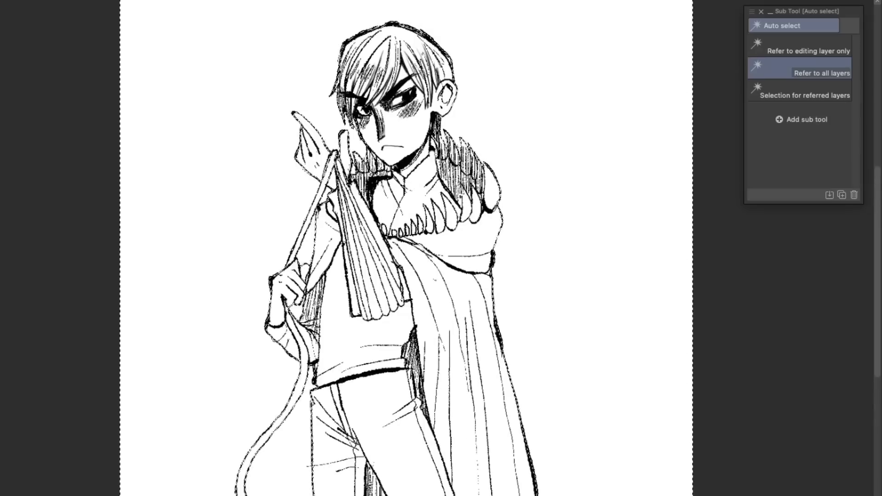
pyautogui.press('super+shift+i')
pyautogui.hotkey('alt', 'BackSpace')
pyautogui.press('super+d')
pyautogui.press('g')
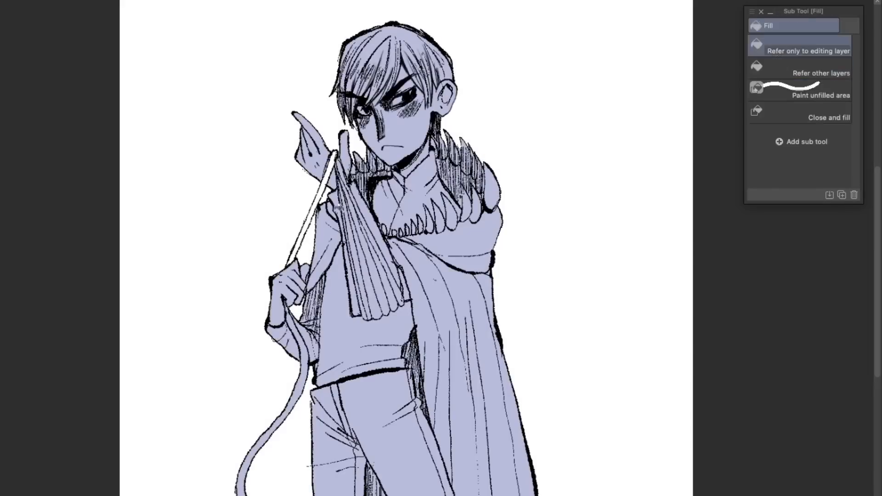
pyautogui.click(315, 206)
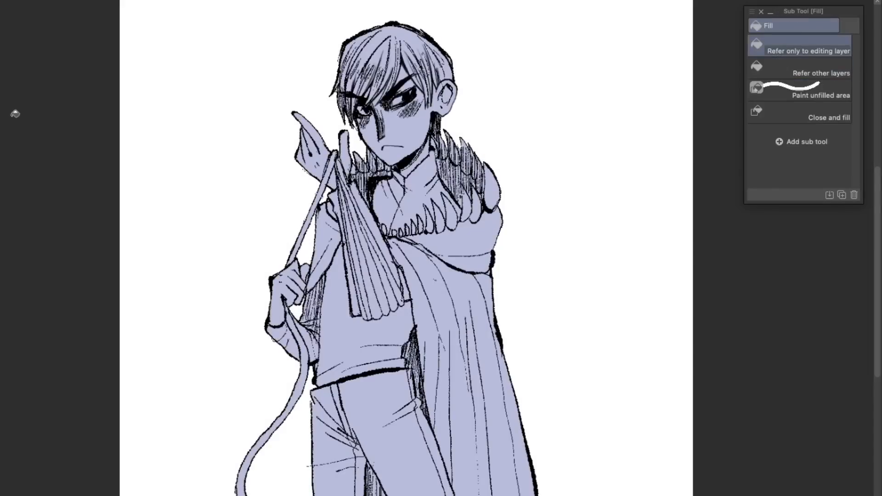
# - Cover the background around the figure with dense black crosshatching using the caffeine hatch brush
pyautogui.press('p')
pyautogui.click(799, 151)
pyautogui.moveTo(506, 337)
pyautogui.mouseDown()
pyautogui.moveTo(246, 289)
pyautogui.moveTo(235, 460)
pyautogui.moveTo(547, 202)
pyautogui.moveTo(491, 50)
pyautogui.moveTo(276, 124)
pyautogui.moveTo(291, 227)
pyautogui.mouseUp()
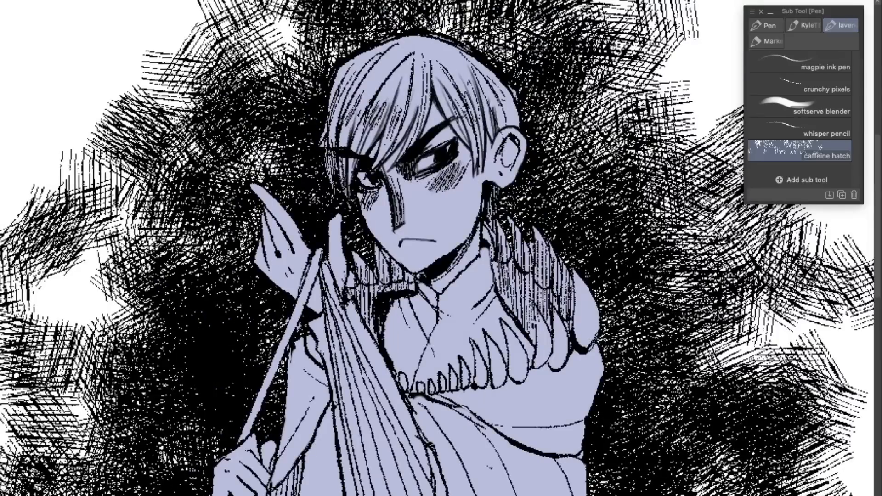
# - Choose the magpie ink pen for touch-ups and fill the trousers and the shirt's collar area with dark slate blue
pyautogui.click(796, 105)
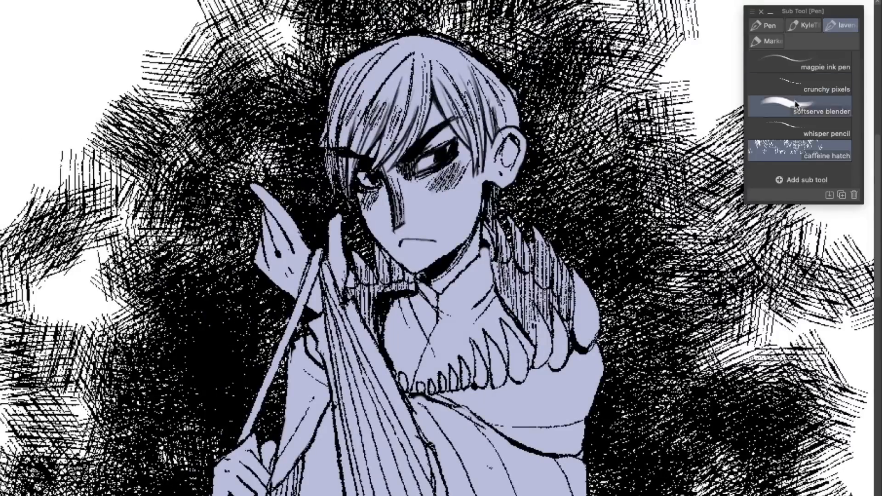
pyautogui.click(803, 64)
pyautogui.moveTo(437, 271); pyautogui.dragTo(496, 321)
pyautogui.press('g')
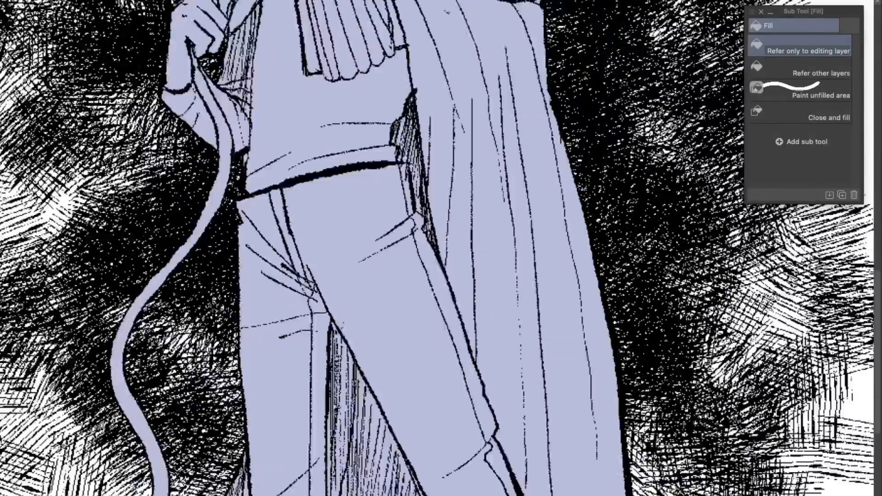
pyautogui.click(404, 322)
pyautogui.click(295, 335)
pyautogui.press('p')
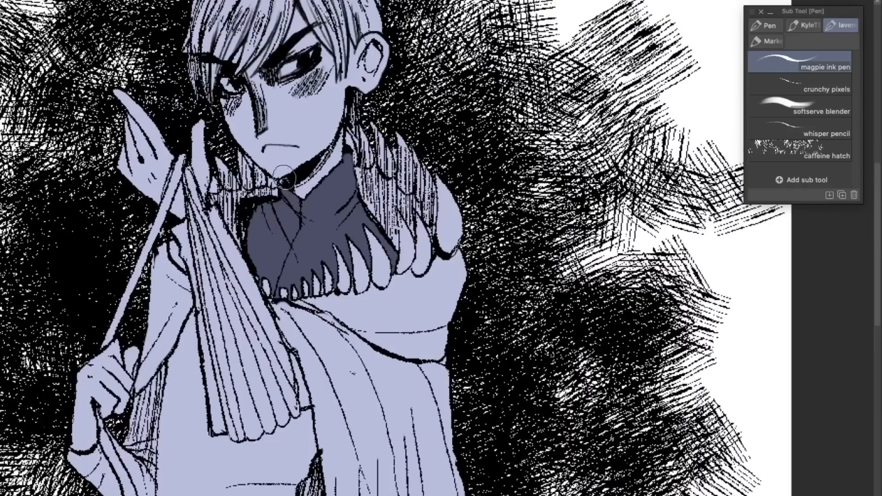
# - Fill the shirt's torso with slate blue and the cape on both shoulders with near-black navy
pyautogui.press('g')
pyautogui.click(175, 441)
pyautogui.click(404, 308)
pyautogui.click(395, 390)
pyautogui.click(312, 358)
pyautogui.click(170, 289)
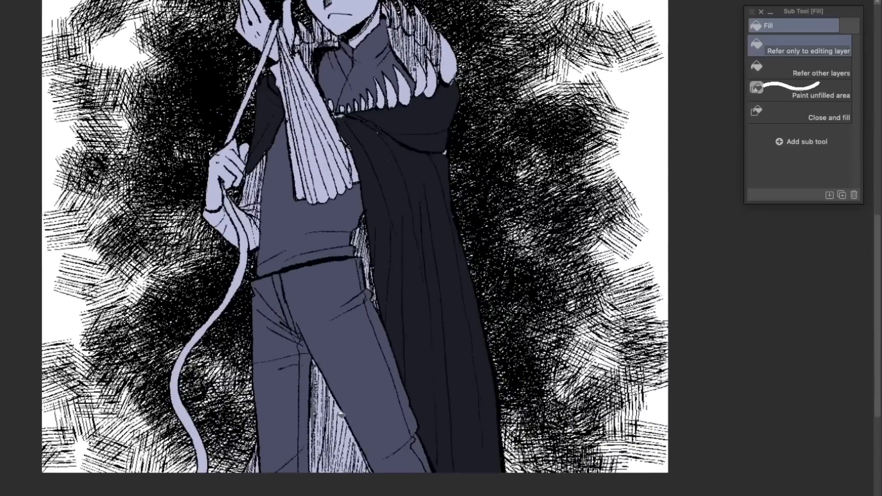
# - Touch up the outer trouser hem and recolour the shirt's torso and collar area near-black navy
pyautogui.press('p')
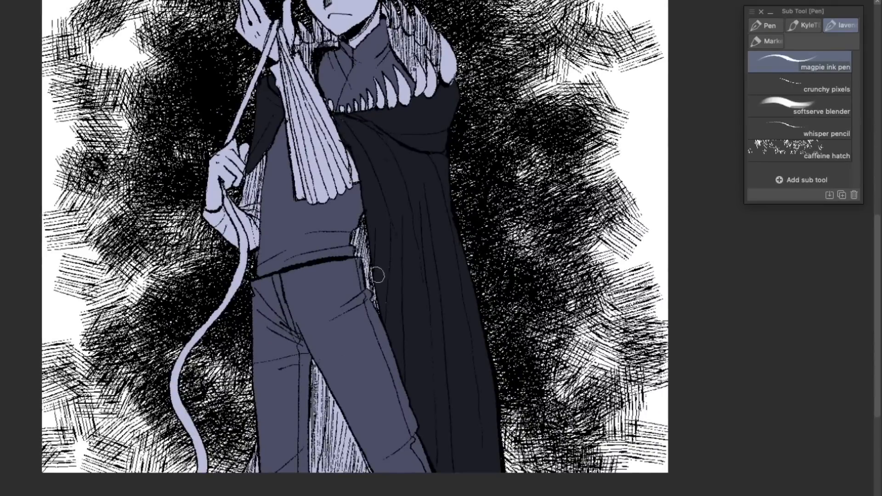
pyautogui.moveTo(255, 450); pyautogui.dragTo(248, 471)
pyautogui.scroll(4, 355, 248)
pyautogui.press('g')
pyautogui.click(313, 391)
pyautogui.click(381, 220)
pyautogui.click(338, 234)
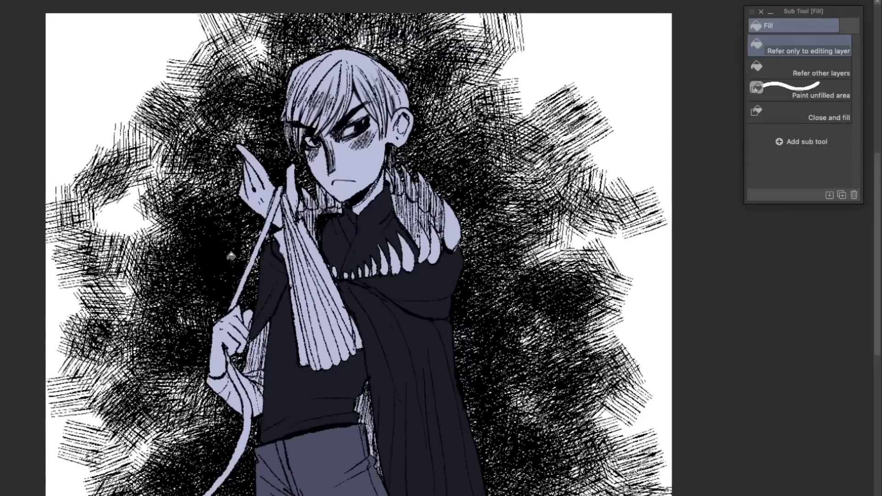
# - Colour the forearm sleeve and the panel behind the pleated cloth near-black navy
pyautogui.click(227, 395)
pyautogui.press('p')
pyautogui.moveTo(270, 360); pyautogui.dragTo(255, 327)
pyautogui.moveTo(302, 360); pyautogui.dragTo(283, 266)
pyautogui.moveTo(356, 351); pyautogui.dragTo(299, 224)
# - Paint the cape lining bright orange between the legs, beside the torso, and inside the feathered collar
pyautogui.moveTo(383, 183); pyautogui.dragTo(428, 66)
pyautogui.moveTo(362, 414)
pyautogui.mouseDown()
pyautogui.moveTo(384, 487)
pyautogui.moveTo(371, 433)
pyautogui.mouseUp()
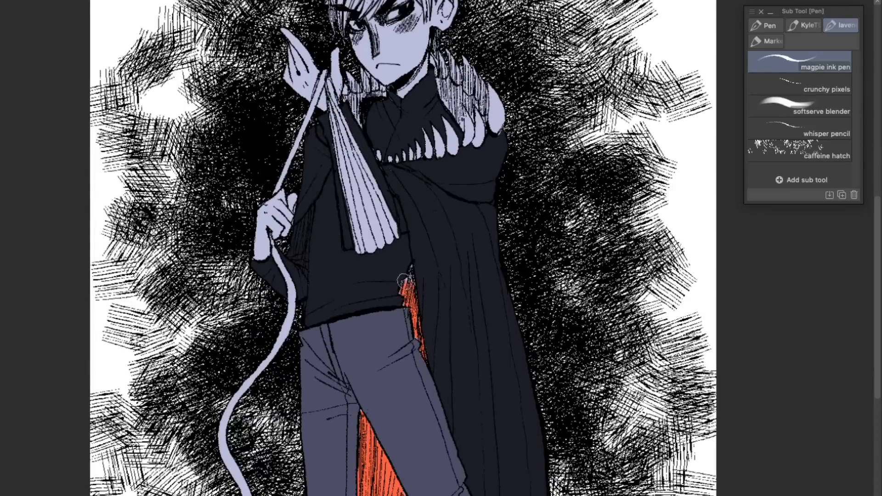
pyautogui.moveTo(386, 138); pyautogui.dragTo(393, 279)
pyautogui.moveTo(369, 267); pyautogui.dragTo(352, 243)
pyautogui.moveTo(452, 243); pyautogui.dragTo(492, 258)
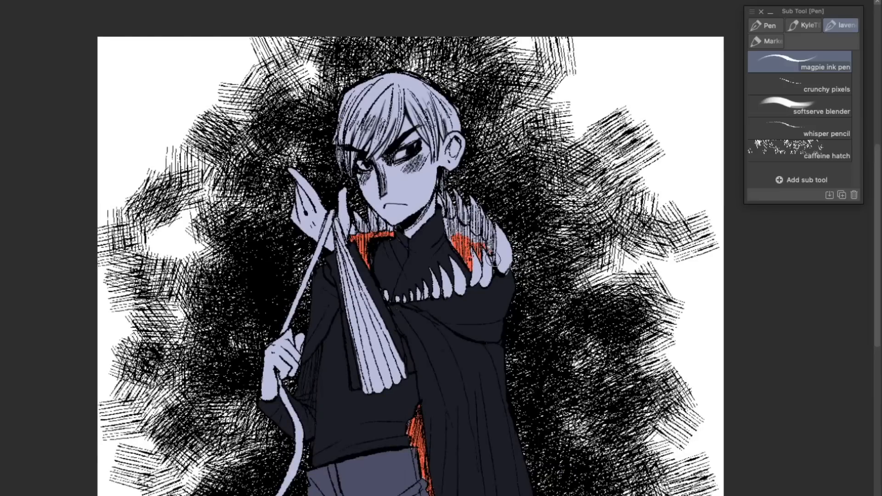
pyautogui.moveTo(448, 220); pyautogui.dragTo(459, 242)
# - Colour the hair dark brown and the hands, face and ear in a peach skin tone
pyautogui.moveTo(399, 229); pyautogui.dragTo(473, 188)
pyautogui.moveTo(527, 79)
pyautogui.mouseDown()
pyautogui.moveTo(427, 82)
pyautogui.moveTo(441, 92)
pyautogui.moveTo(473, 83)
pyautogui.moveTo(498, 94)
pyautogui.mouseUp()
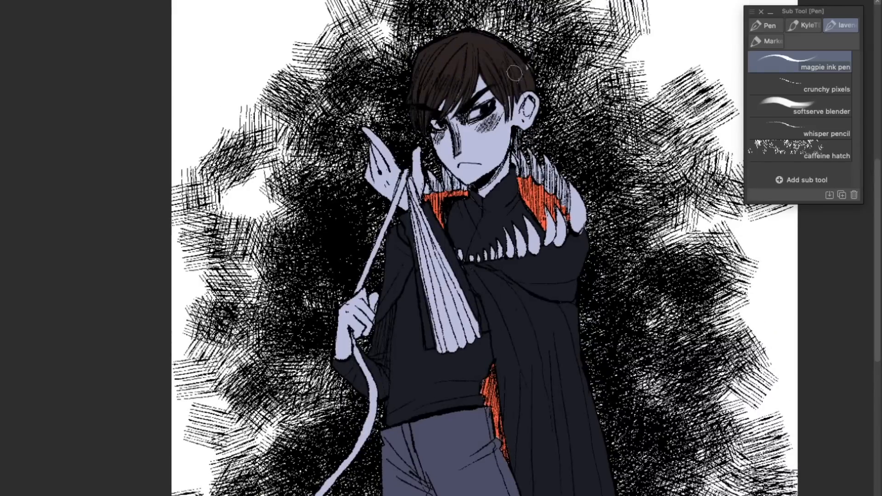
pyautogui.moveTo(484, 258); pyautogui.dragTo(492, 216)
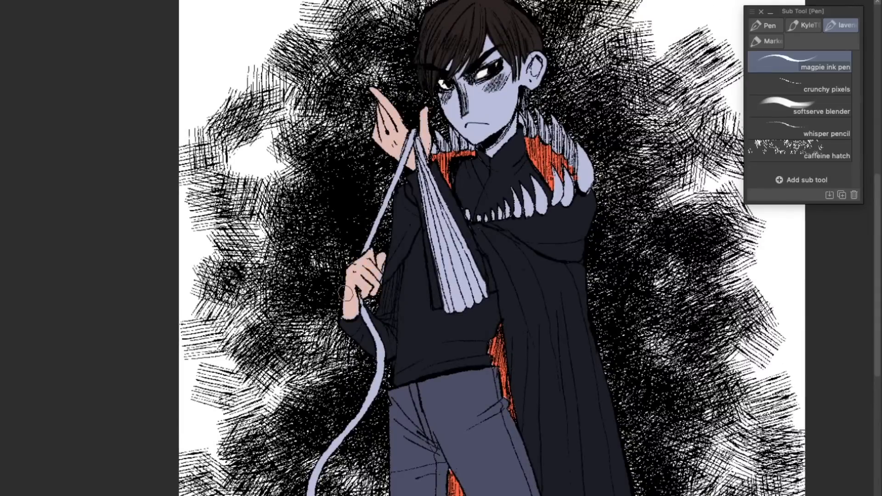
pyautogui.press('g')
pyautogui.press('p')
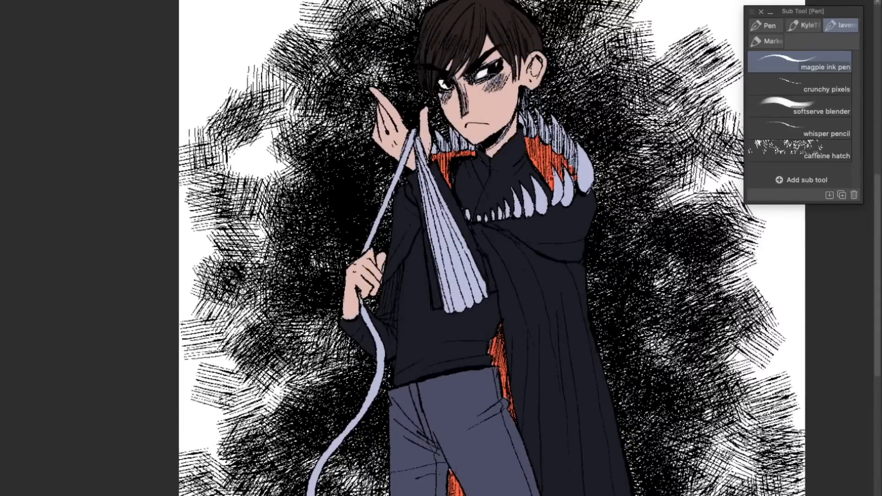
# - Fill the strap and the pleated cloth hanging from the raised hand with dusty brown
pyautogui.scroll(2, 508, 123)
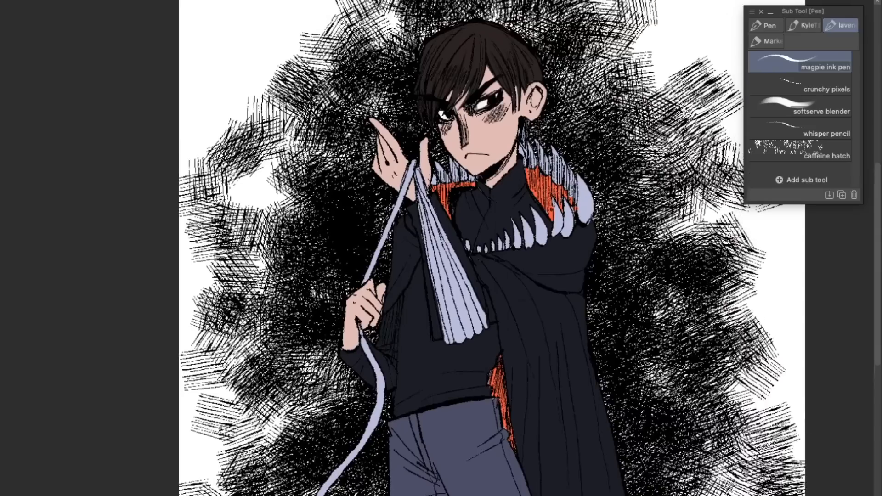
pyautogui.press('g')
pyautogui.click(380, 381)
pyautogui.click(395, 221)
pyautogui.moveTo(448, 324)
pyautogui.mouseDown()
pyautogui.moveTo(480, 317)
pyautogui.moveTo(424, 207)
pyautogui.mouseUp()
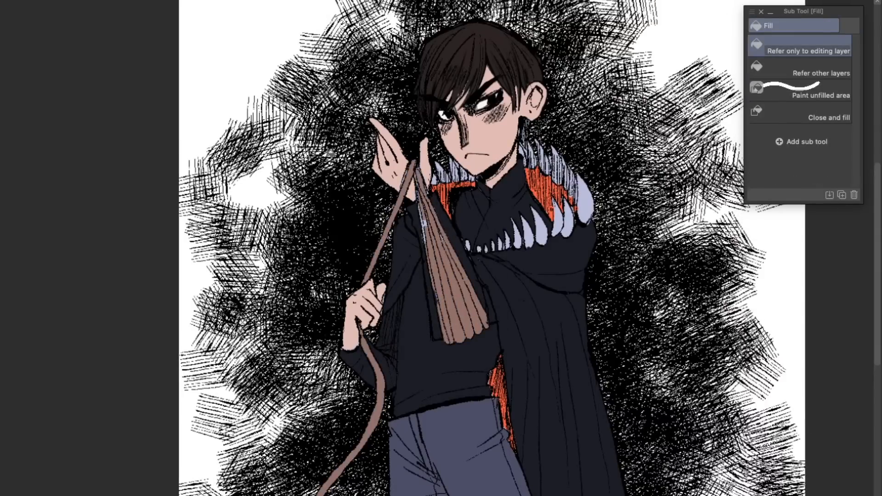
# - Sample a colour from the drawing and touch up the area between the ear and the feathered collar
pyautogui.press('p')
pyautogui.scroll(-2, 425, 197)
pyautogui.scroll(2, 424, 198)
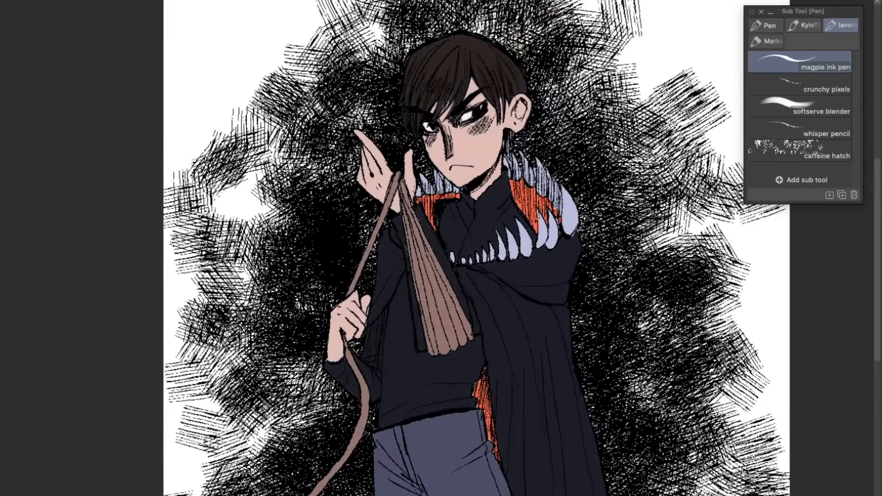
pyautogui.keyDown('alt'); pyautogui.click(499, 190); pyautogui.keyUp('alt')
pyautogui.moveTo(506, 154); pyautogui.dragTo(512, 133)
pyautogui.scroll(-1, 476, 249)
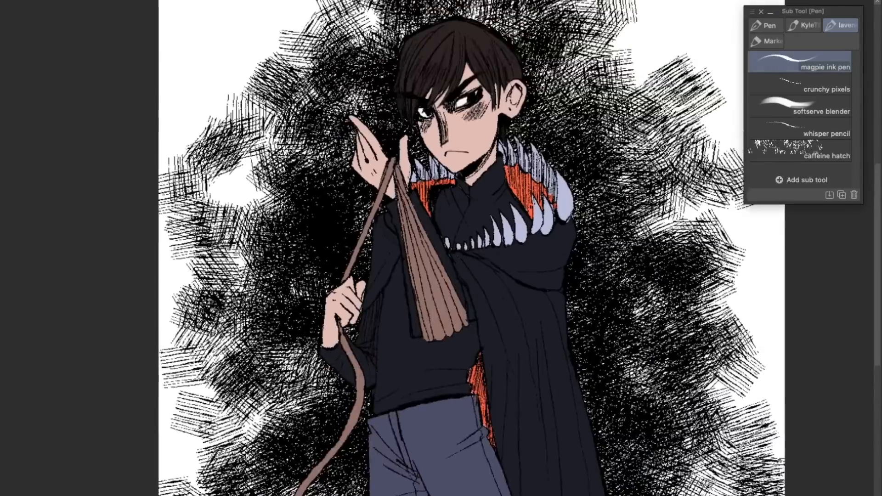
# - Add soft blush to the face and the raised hand with the softserve blender
pyautogui.click(799, 106)
pyautogui.moveTo(480, 110); pyautogui.dragTo(456, 133)
pyautogui.moveTo(424, 121); pyautogui.dragTo(436, 137)
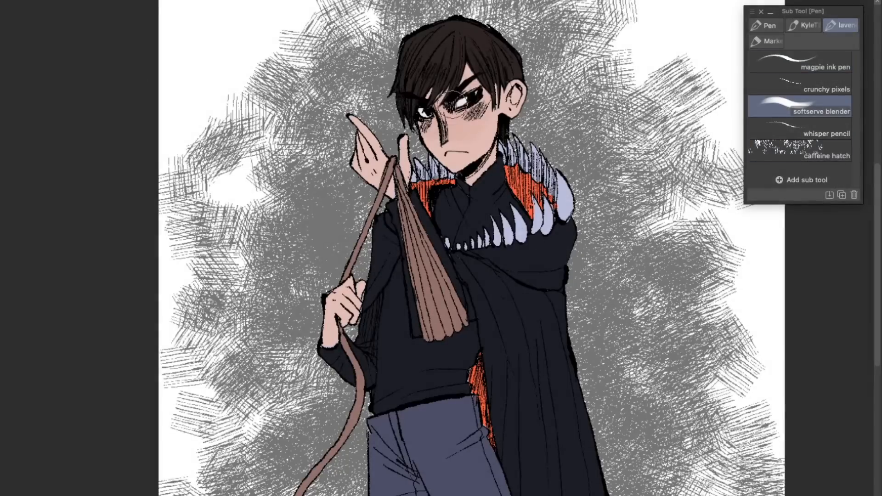
pyautogui.moveTo(473, 83); pyautogui.dragTo(441, 115)
pyautogui.moveTo(359, 123); pyautogui.dragTo(382, 184)
# - Paint warm brown shadows on the ear, neck and both hands with the magpie ink pen
pyautogui.click(799, 62)
pyautogui.moveTo(511, 85); pyautogui.dragTo(520, 100)
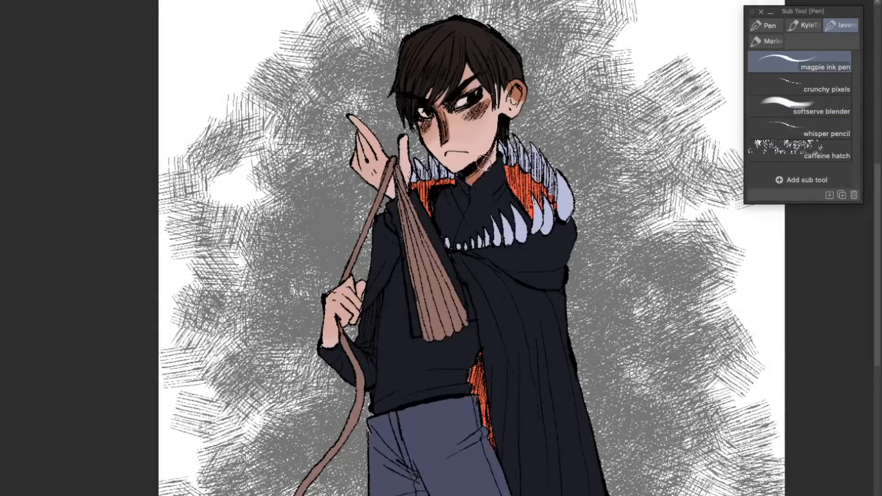
pyautogui.moveTo(484, 163); pyautogui.dragTo(496, 146)
pyautogui.moveTo(353, 118); pyautogui.dragTo(361, 152)
pyautogui.moveTo(362, 283); pyautogui.dragTo(344, 319)
# - Shade the rear trouser leg, the shirt's torso and the sleeve, including the shadow beneath the pleated cloth
pyautogui.moveTo(374, 425)
pyautogui.mouseDown()
pyautogui.moveTo(414, 486)
pyautogui.moveTo(391, 487)
pyautogui.mouseUp()
pyautogui.moveTo(396, 278)
pyautogui.mouseDown()
pyautogui.moveTo(400, 365)
pyautogui.moveTo(447, 373)
pyautogui.mouseUp()
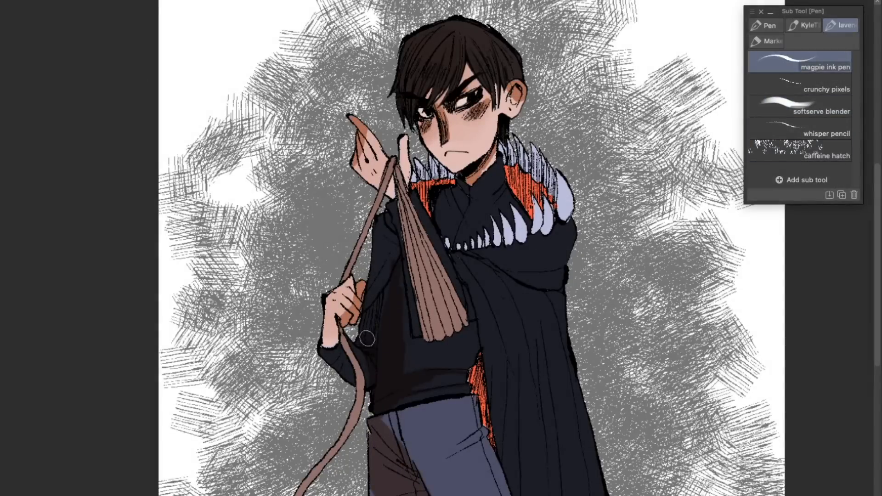
pyautogui.moveTo(385, 209); pyautogui.dragTo(378, 281)
pyautogui.moveTo(398, 216); pyautogui.dragTo(389, 275)
pyautogui.moveTo(474, 327); pyautogui.dragTo(404, 349)
# - Paint darker brown shadows along the pleats of the cloth and down the strap
pyautogui.moveTo(421, 306); pyautogui.dragTo(428, 340)
pyautogui.moveTo(400, 186); pyautogui.dragTo(429, 335)
pyautogui.moveTo(397, 170)
pyautogui.mouseDown()
pyautogui.moveTo(460, 328)
pyautogui.moveTo(345, 281)
pyautogui.mouseUp()
pyautogui.moveTo(342, 331); pyautogui.dragTo(362, 395)
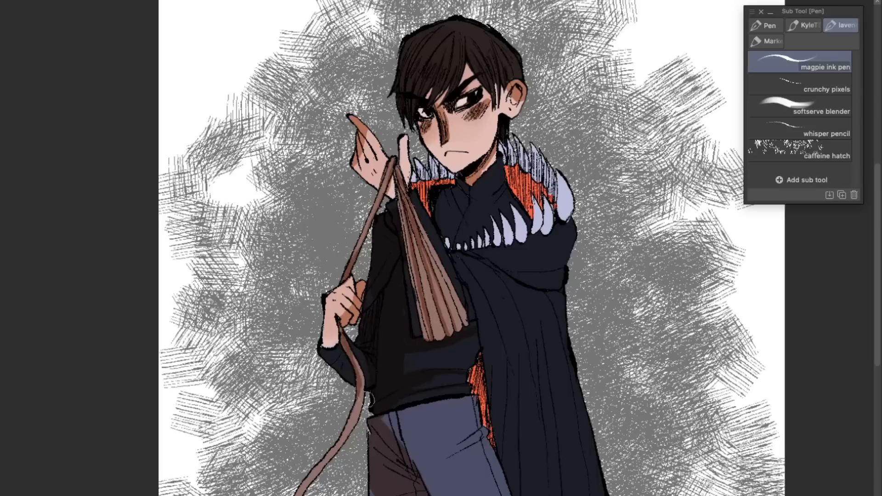
# - Shade the feathered collar, its orange lining and the bases of the pale feather tips
pyautogui.moveTo(510, 138)
pyautogui.mouseDown()
pyautogui.moveTo(551, 193)
pyautogui.moveTo(528, 216)
pyautogui.mouseUp()
pyautogui.moveTo(416, 158)
pyautogui.mouseDown()
pyautogui.moveTo(453, 200)
pyautogui.moveTo(464, 235)
pyautogui.mouseUp()
pyautogui.moveTo(559, 175); pyautogui.dragTo(560, 218)
pyautogui.moveTo(528, 215)
pyautogui.mouseDown()
pyautogui.moveTo(501, 246)
pyautogui.moveTo(480, 246)
pyautogui.mouseUp()
pyautogui.moveTo(514, 239); pyautogui.dragTo(569, 216)
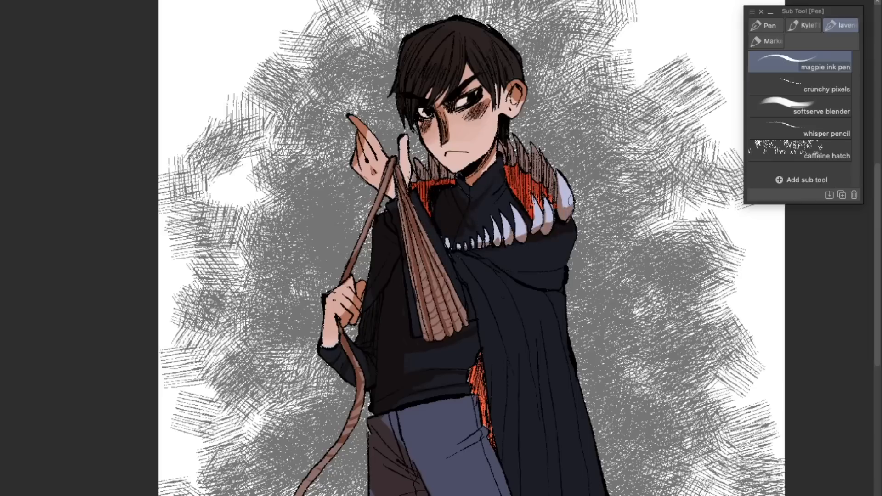
# - Paint dark shadows across the cape's shoulder drape and down its long vertical folds
pyautogui.moveTo(496, 260); pyautogui.dragTo(564, 262)
pyautogui.moveTo(480, 258)
pyautogui.mouseDown()
pyautogui.moveTo(532, 322)
pyautogui.moveTo(564, 329)
pyautogui.mouseUp()
pyautogui.moveTo(511, 301); pyautogui.dragTo(519, 399)
pyautogui.moveTo(533, 343); pyautogui.dragTo(539, 411)
pyautogui.moveTo(563, 337); pyautogui.dragTo(597, 491)
# - Shade the trouser creases, the rear leg and the orange lining beside the hips and legs
pyautogui.moveTo(478, 350)
pyautogui.mouseDown()
pyautogui.moveTo(494, 448)
pyautogui.moveTo(414, 477)
pyautogui.mouseUp()
pyautogui.moveTo(478, 367); pyautogui.dragTo(471, 276)
pyautogui.moveTo(391, 406); pyautogui.dragTo(390, 494)
pyautogui.moveTo(423, 425); pyautogui.dragTo(464, 494)
# - Extend the dark fold shadows down the lower cape and along its inner edge
pyautogui.moveTo(527, 476); pyautogui.dragTo(506, 494)
pyautogui.moveTo(560, 411); pyautogui.dragTo(571, 493)
pyautogui.moveTo(553, 460); pyautogui.dragTo(553, 493)
pyautogui.moveTo(519, 380); pyautogui.dragTo(538, 493)
pyautogui.moveTo(501, 353); pyautogui.dragTo(524, 427)
pyautogui.moveTo(591, 411); pyautogui.dragTo(580, 484)
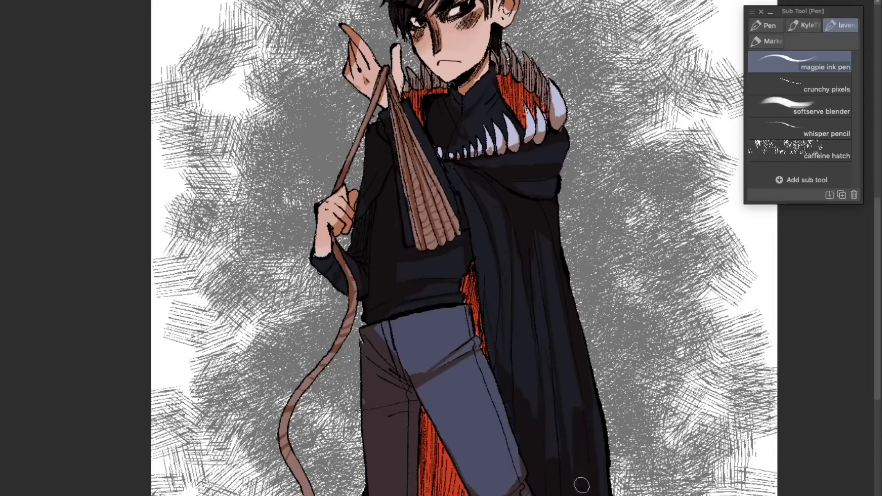
pyautogui.moveTo(492, 305); pyautogui.dragTo(500, 364)
pyautogui.moveTo(508, 321); pyautogui.dragTo(509, 371)
pyautogui.moveTo(505, 322); pyautogui.dragTo(486, 404)
# - Switch to the softserve blender and soften the shadow edges on the cape and shirt
pyautogui.moveTo(427, 137); pyautogui.dragTo(458, 363)
pyautogui.click(799, 106)
pyautogui.moveTo(482, 216)
pyautogui.mouseDown()
pyautogui.moveTo(505, 234)
pyautogui.moveTo(496, 237)
pyautogui.mouseUp()
pyautogui.moveTo(562, 181); pyautogui.dragTo(545, 184)
pyautogui.moveTo(443, 202); pyautogui.dragTo(398, 249)
pyautogui.moveTo(478, 241); pyautogui.dragTo(496, 248)
pyautogui.moveTo(517, 296); pyautogui.dragTo(487, 329)
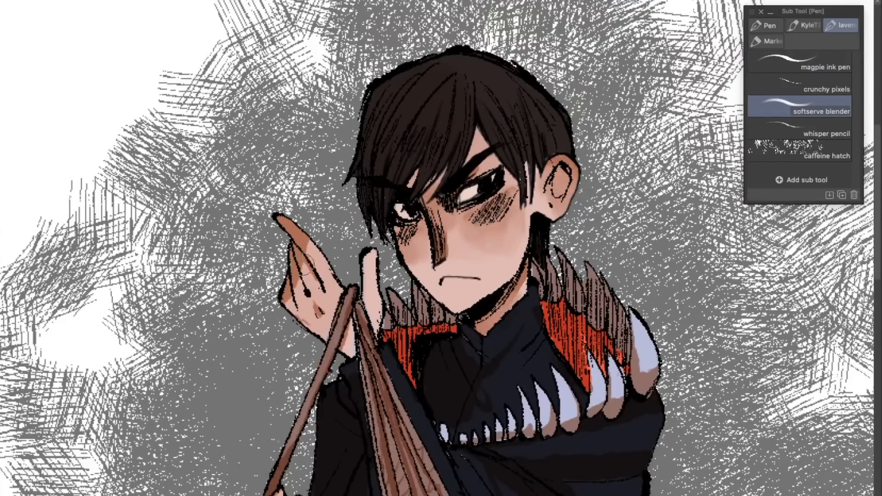
# - Blend the shadows on the raised hand, the shirt's neckline and the pale collar feathers
pyautogui.moveTo(308, 241); pyautogui.dragTo(284, 303)
pyautogui.moveTo(439, 361); pyautogui.dragTo(509, 238)
pyautogui.moveTo(352, 381); pyautogui.dragTo(331, 404)
pyautogui.moveTo(641, 280); pyautogui.dragTo(600, 308)
pyautogui.moveTo(719, 243); pyautogui.dragTo(618, 298)
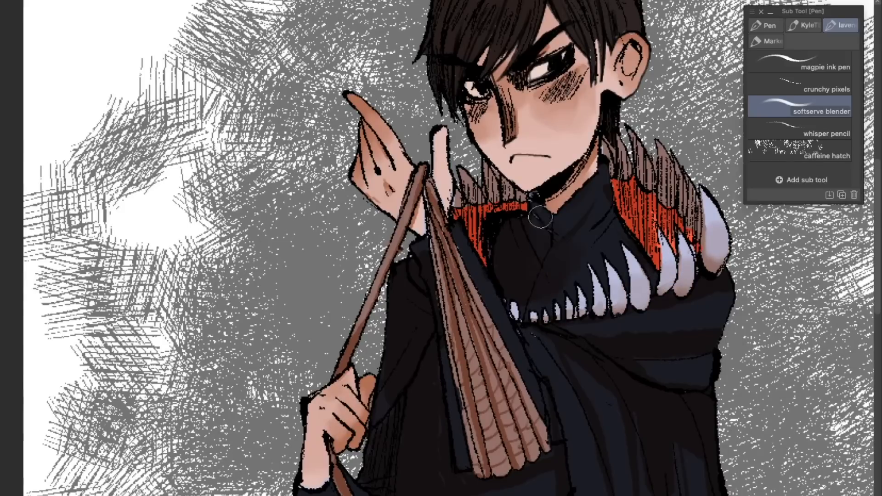
# - Blend the shadows across the trouser legs, softening the transitions at the hip, thigh and knee
pyautogui.moveTo(328, 416); pyautogui.dragTo(246, 69)
pyautogui.moveTo(488, 289); pyautogui.dragTo(404, 345)
pyautogui.moveTo(389, 316); pyautogui.dragTo(427, 394)
pyautogui.moveTo(329, 271); pyautogui.dragTo(377, 299)
pyautogui.moveTo(376, 298); pyautogui.dragTo(430, 356)
pyautogui.scroll(-3, 431, 357)
pyautogui.moveTo(574, 383); pyautogui.dragTo(514, 407)
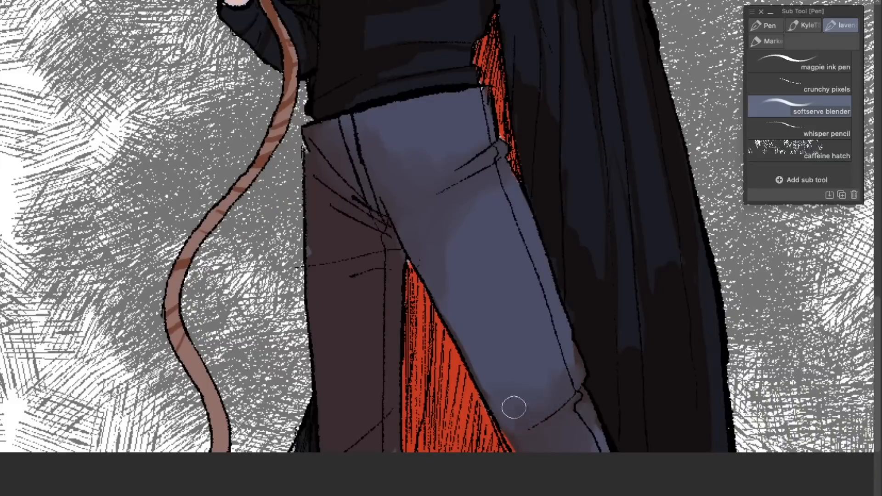
pyautogui.moveTo(464, 317); pyautogui.dragTo(524, 385)
pyautogui.scroll(6, 580, 212)
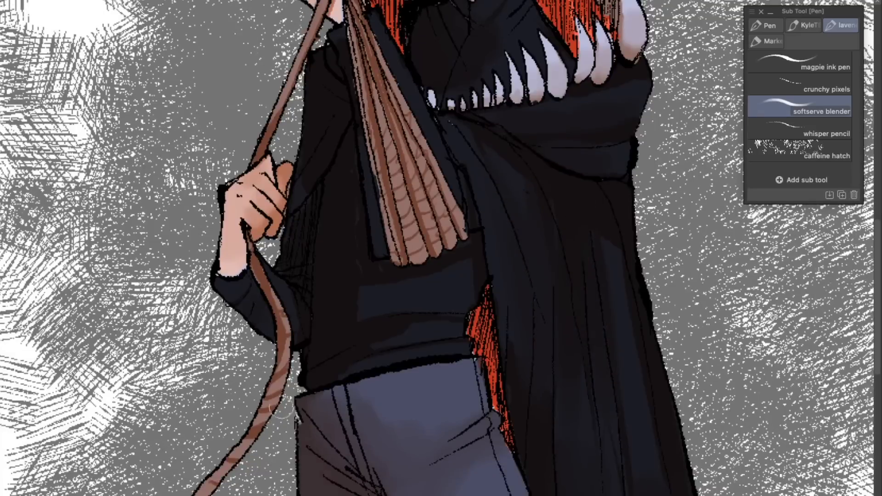
pyautogui.scroll(-3, 281, 406)
pyautogui.scroll(3, 298, 14)
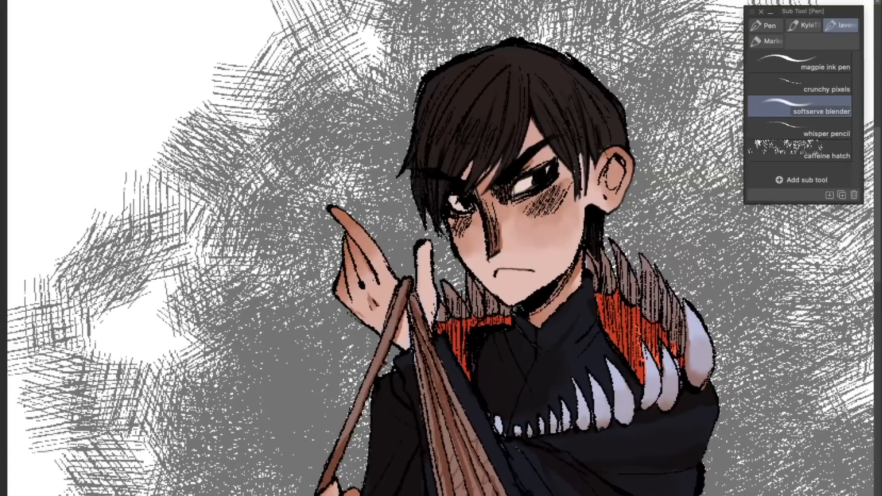
# - Recolour the cheek hatching, nose shadow, inner ear and under-chin shadow in deep red with the magpie ink pen
pyautogui.click(799, 61)
pyautogui.moveTo(564, 189); pyautogui.dragTo(528, 214)
pyautogui.moveTo(472, 218); pyautogui.dragTo(454, 235)
pyautogui.moveTo(489, 209); pyautogui.dragTo(495, 251)
pyautogui.moveTo(618, 157); pyautogui.dragTo(606, 198)
pyautogui.moveTo(577, 258); pyautogui.dragTo(527, 315)
# - Recolour the inner lines of the raised hand and the lower hand in the same deep red
pyautogui.moveTo(378, 281); pyautogui.dragTo(362, 286)
pyautogui.moveTo(347, 239); pyautogui.dragTo(352, 296)
pyautogui.scroll(-3, 350, 294)
pyautogui.moveTo(328, 381); pyautogui.dragTo(336, 422)
pyautogui.scroll(-10, 321, 395)
pyautogui.scroll(12, 322, 395)
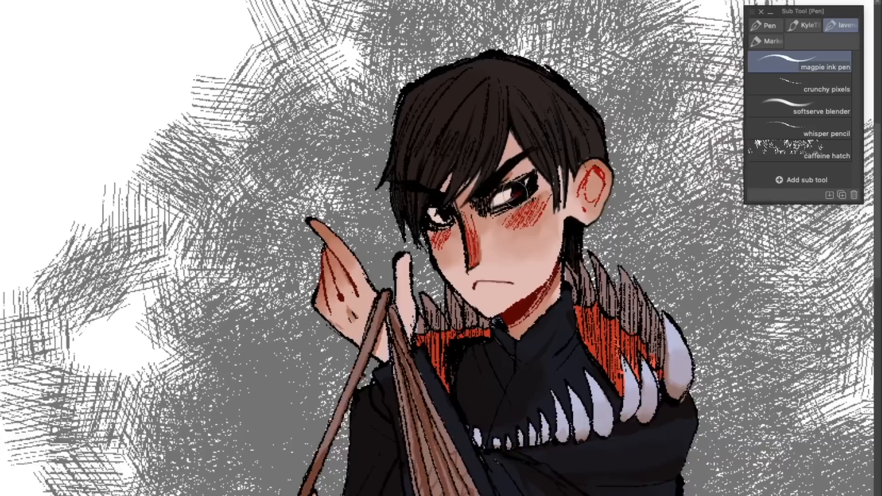
# - Tint the irises dark red and add fine light strands to the hair with the crunchy pixels brush
pyautogui.moveTo(525, 185); pyautogui.dragTo(512, 196)
pyautogui.click(799, 84)
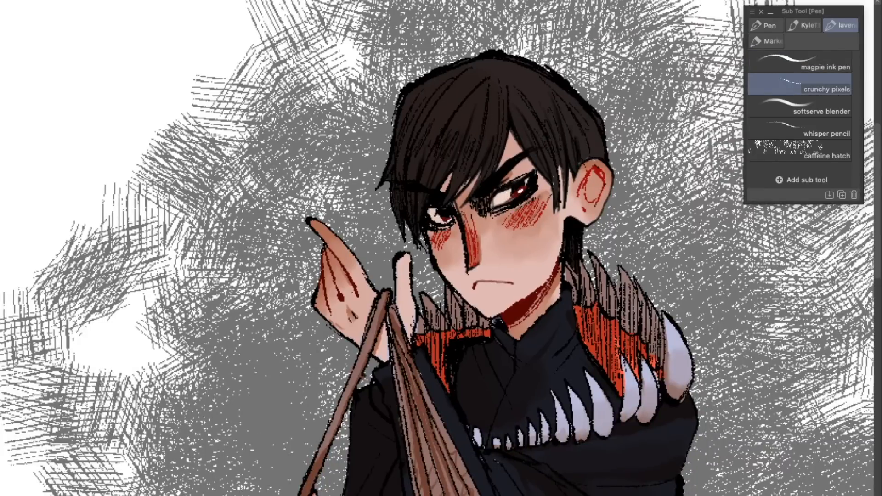
pyautogui.scroll(-3, 441, 248)
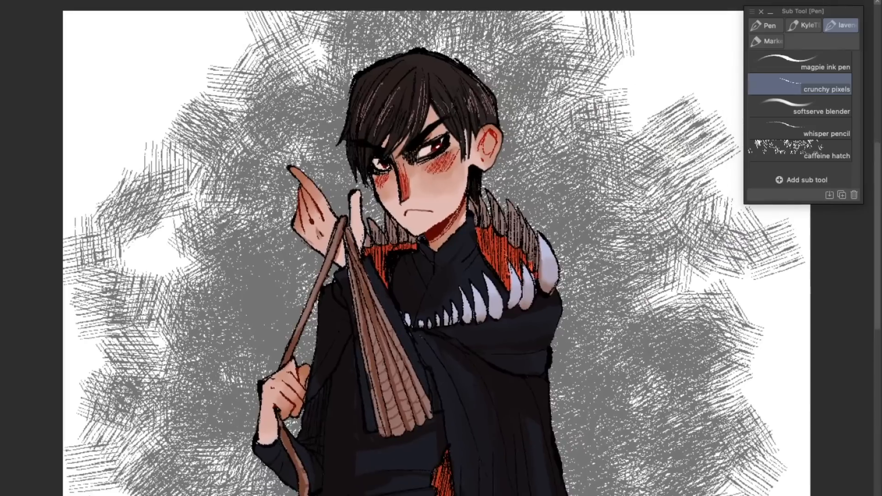
pyautogui.click(799, 106)
pyautogui.scroll(-2, 441, 248)
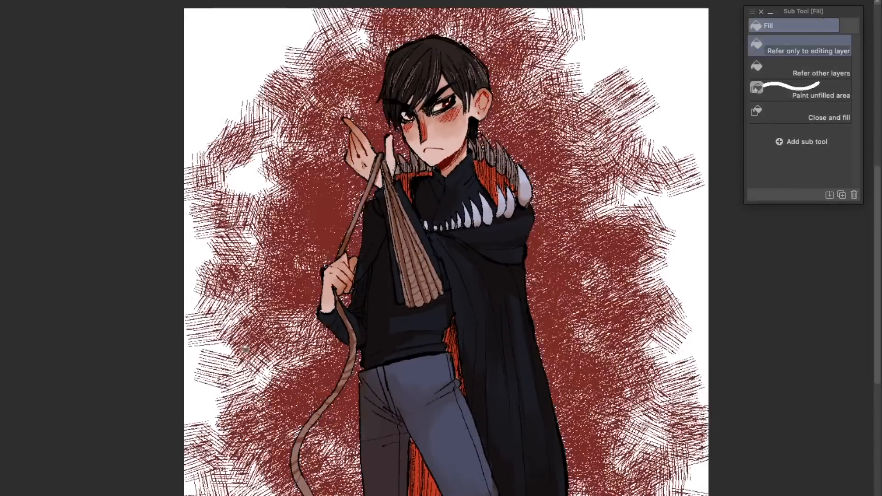
# - Select the trousers with reference to all layers and try hatching strokes over them with the caffeine hatch brush
pyautogui.press('w')
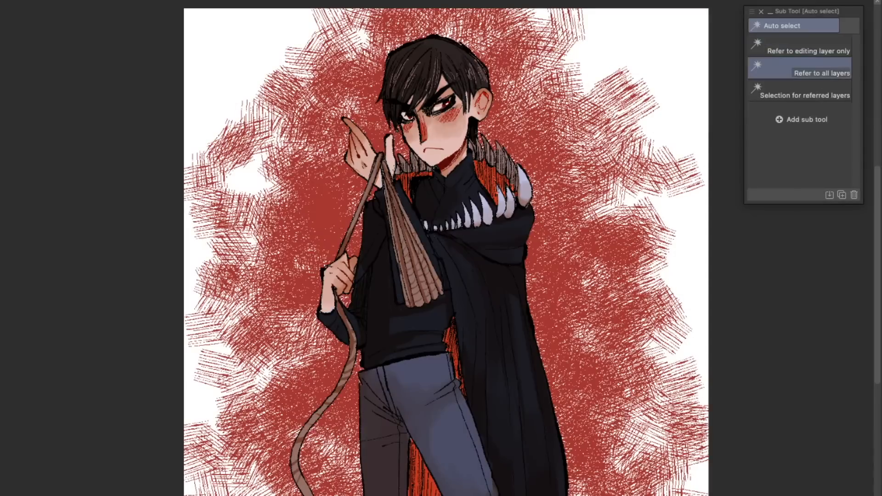
pyautogui.click(427, 395)
pyautogui.press('p')
pyautogui.press('p')
pyautogui.moveTo(460, 459)
pyautogui.mouseDown()
pyautogui.moveTo(381, 368)
pyautogui.moveTo(464, 464)
pyautogui.mouseUp()
pyautogui.press('super+z')
pyautogui.moveTo(385, 390); pyautogui.dragTo(460, 459)
pyautogui.press('super+z')
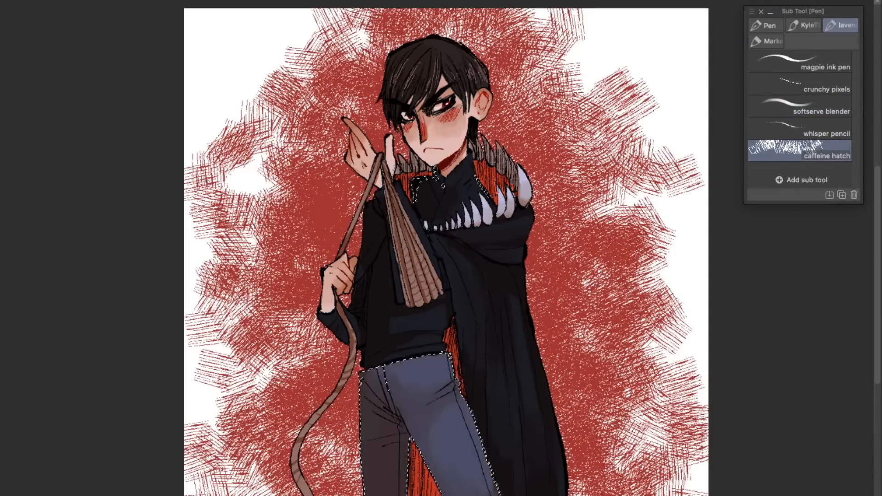
# - Sample a colour from the shaded trouser leg, hatch a woven texture over the trousers, and clear the selection
pyautogui.keyDown('alt'); pyautogui.click(384, 463); pyautogui.keyUp('alt')
pyautogui.press('super+z')
pyautogui.moveTo(437, 381)
pyautogui.mouseDown()
pyautogui.moveTo(469, 478)
pyautogui.moveTo(405, 486)
pyautogui.moveTo(441, 395)
pyautogui.moveTo(447, 478)
pyautogui.mouseUp()
pyautogui.press('super+d')
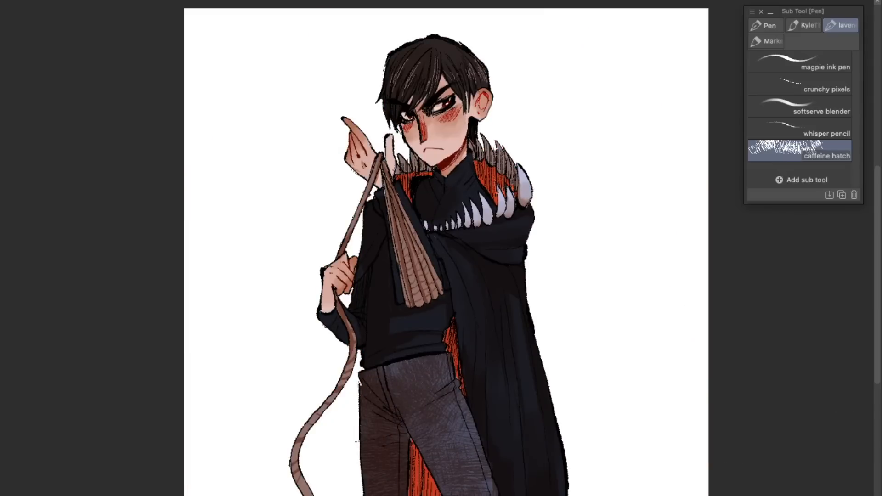
# - Build up dark caffeine hatch shading on the shaded rear trouser leg, undoing unwanted strokes, and deselect
pyautogui.moveTo(390, 413)
pyautogui.mouseDown()
pyautogui.moveTo(464, 440)
pyautogui.moveTo(382, 482)
pyautogui.mouseUp()
pyautogui.press('super+z')
pyautogui.press('super+z')
pyautogui.moveTo(391, 448)
pyautogui.mouseDown()
pyautogui.moveTo(385, 482)
pyautogui.moveTo(378, 395)
pyautogui.mouseUp()
pyautogui.press('super+d')
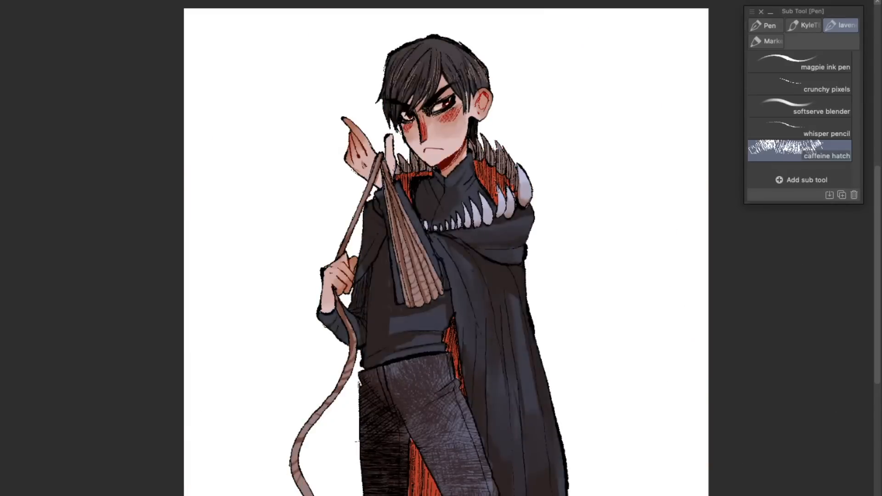
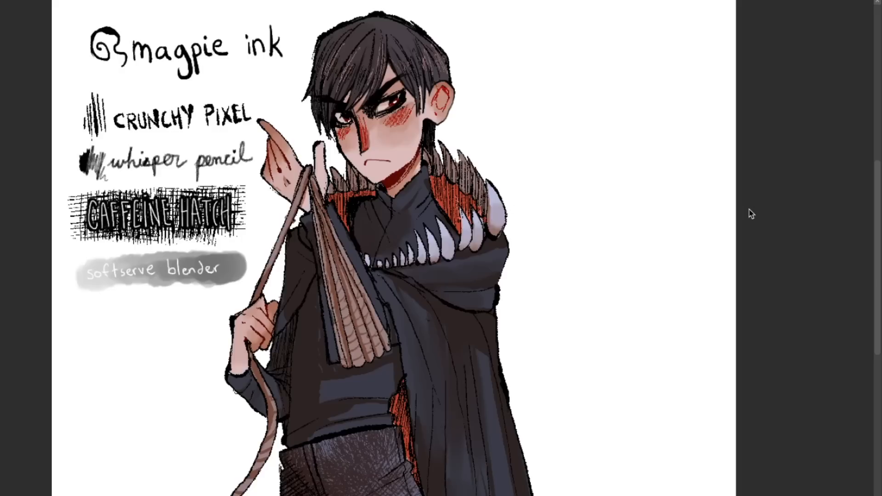
# - Switch to YouTube and like the video "Clip Studio Paint Tutorial: Custom Brushes"
pyautogui.click(776, 207)
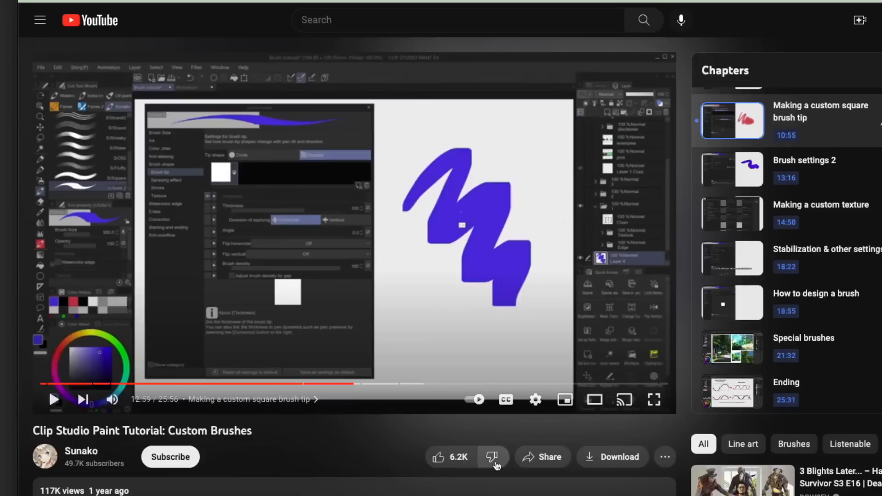
pyautogui.click(438, 457)
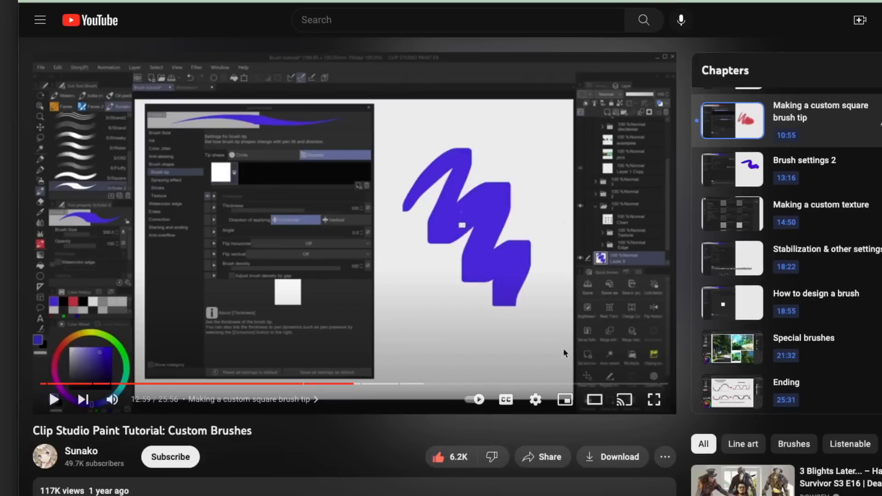